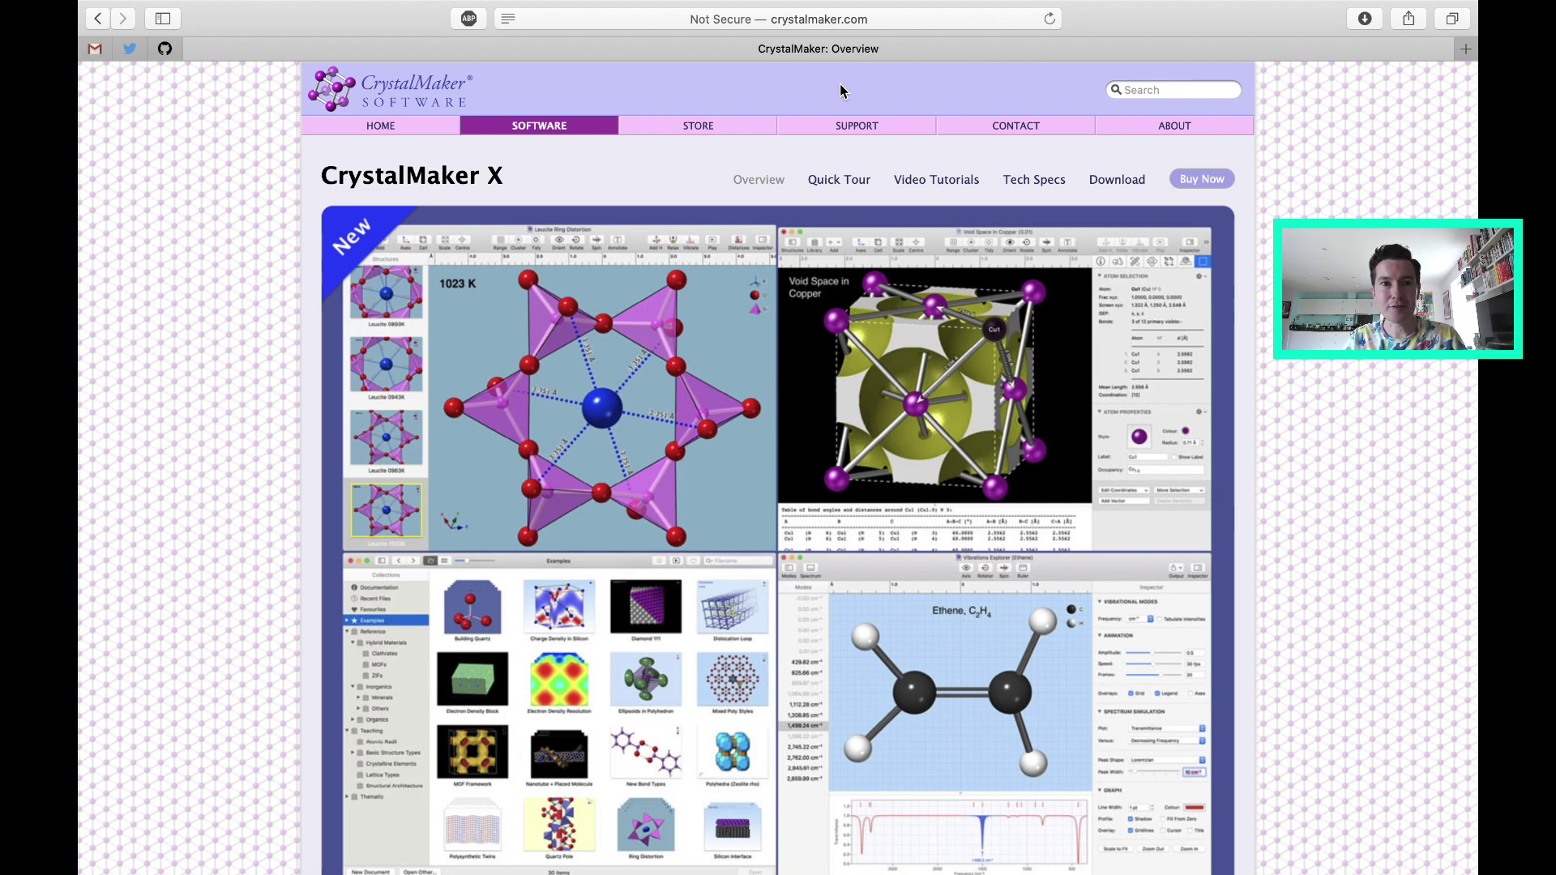
Open the CrystalMaker website's home page and look over the software products it presents
{"action": "left_click", "coordinate": [382, 128]}
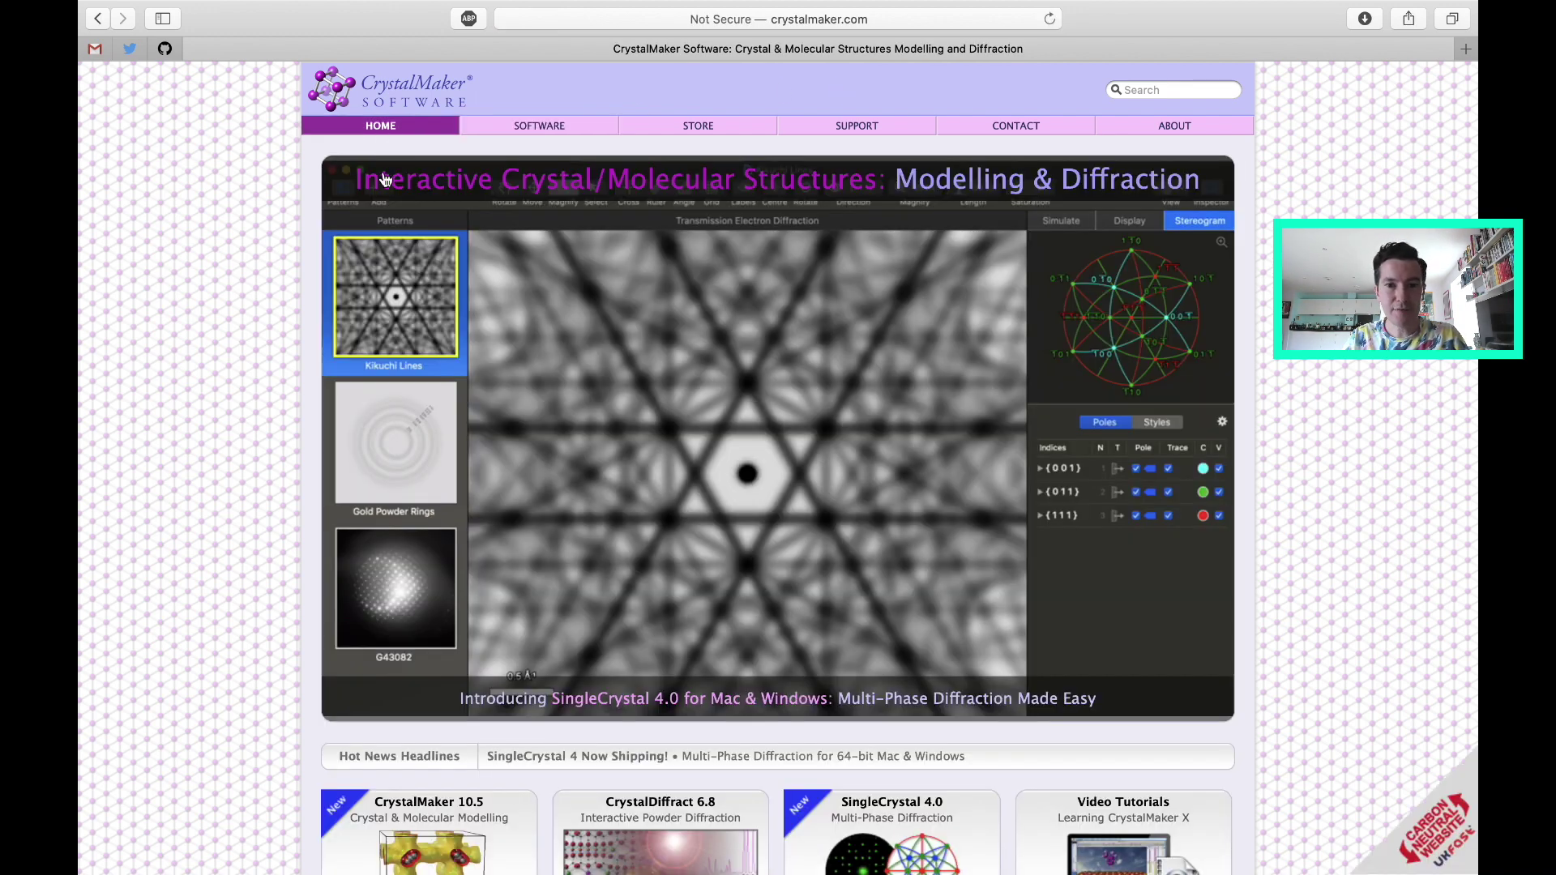
{"action": "scroll", "coordinate": [386, 395], "scroll_direction": "down", "scroll_amount": 3}
{"action": "scroll", "coordinate": [386, 395], "scroll_direction": "down", "scroll_amount": 3}
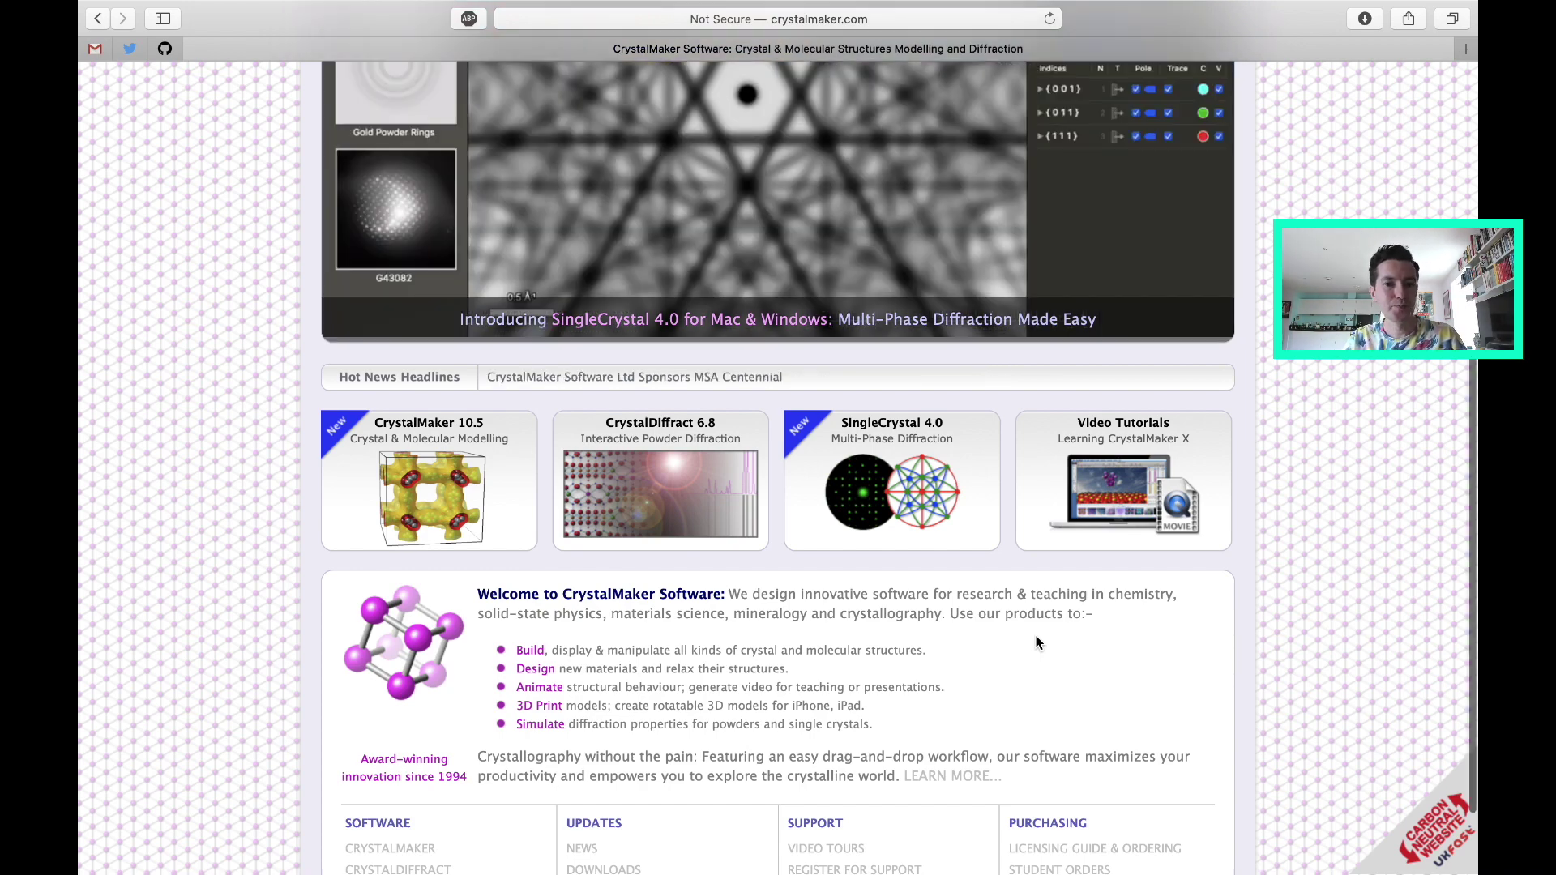
{"action": "scroll", "coordinate": [1038, 642], "scroll_direction": "up", "scroll_amount": 5}
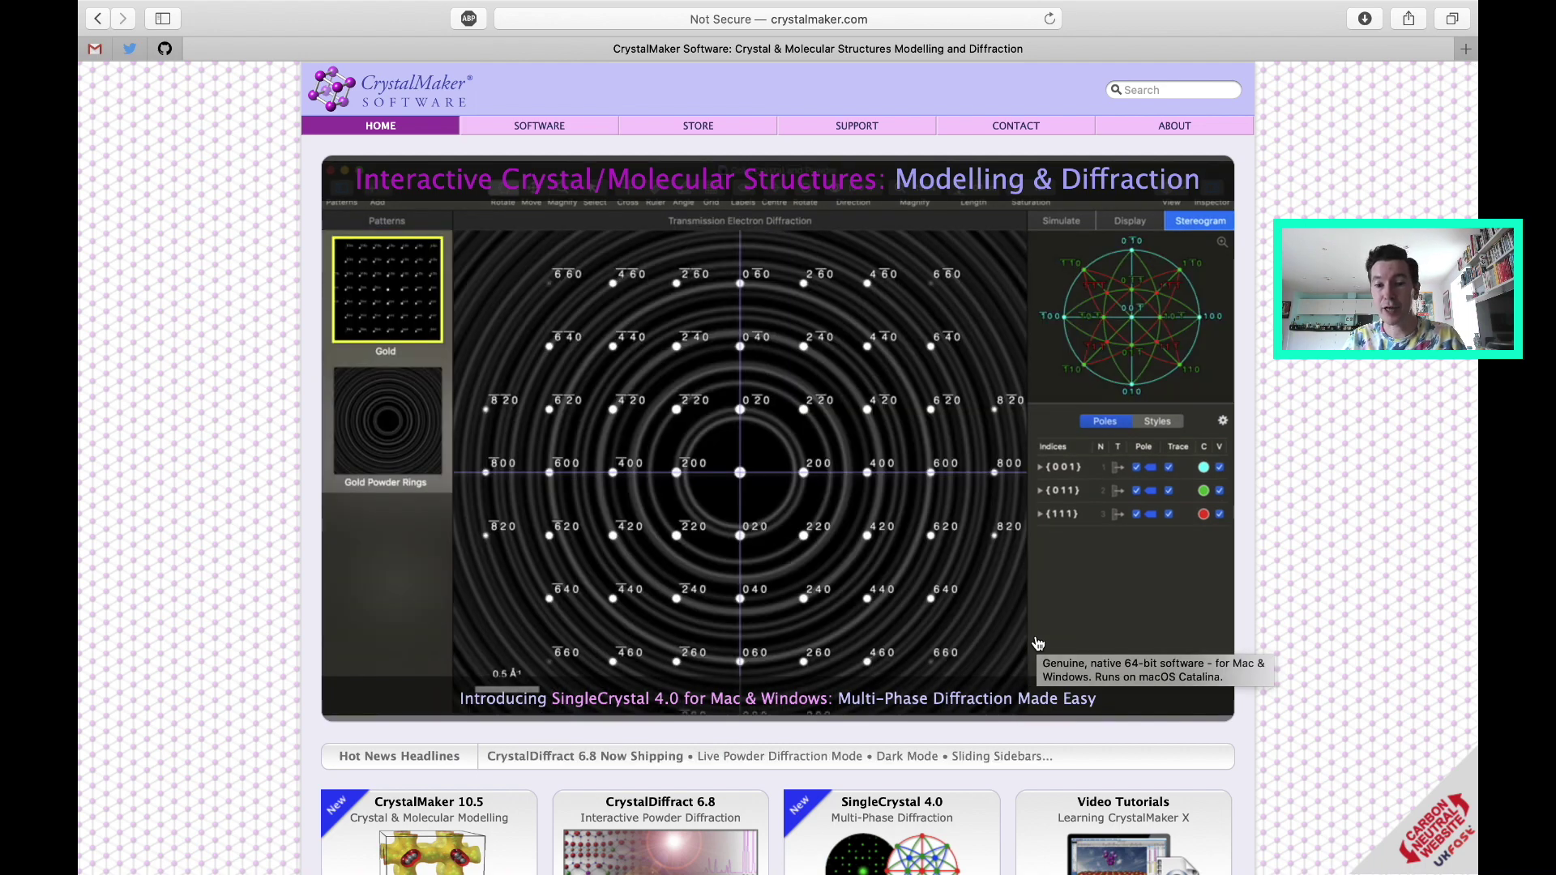
{"action": "scroll", "coordinate": [1037, 642], "scroll_direction": "down", "scroll_amount": 4}
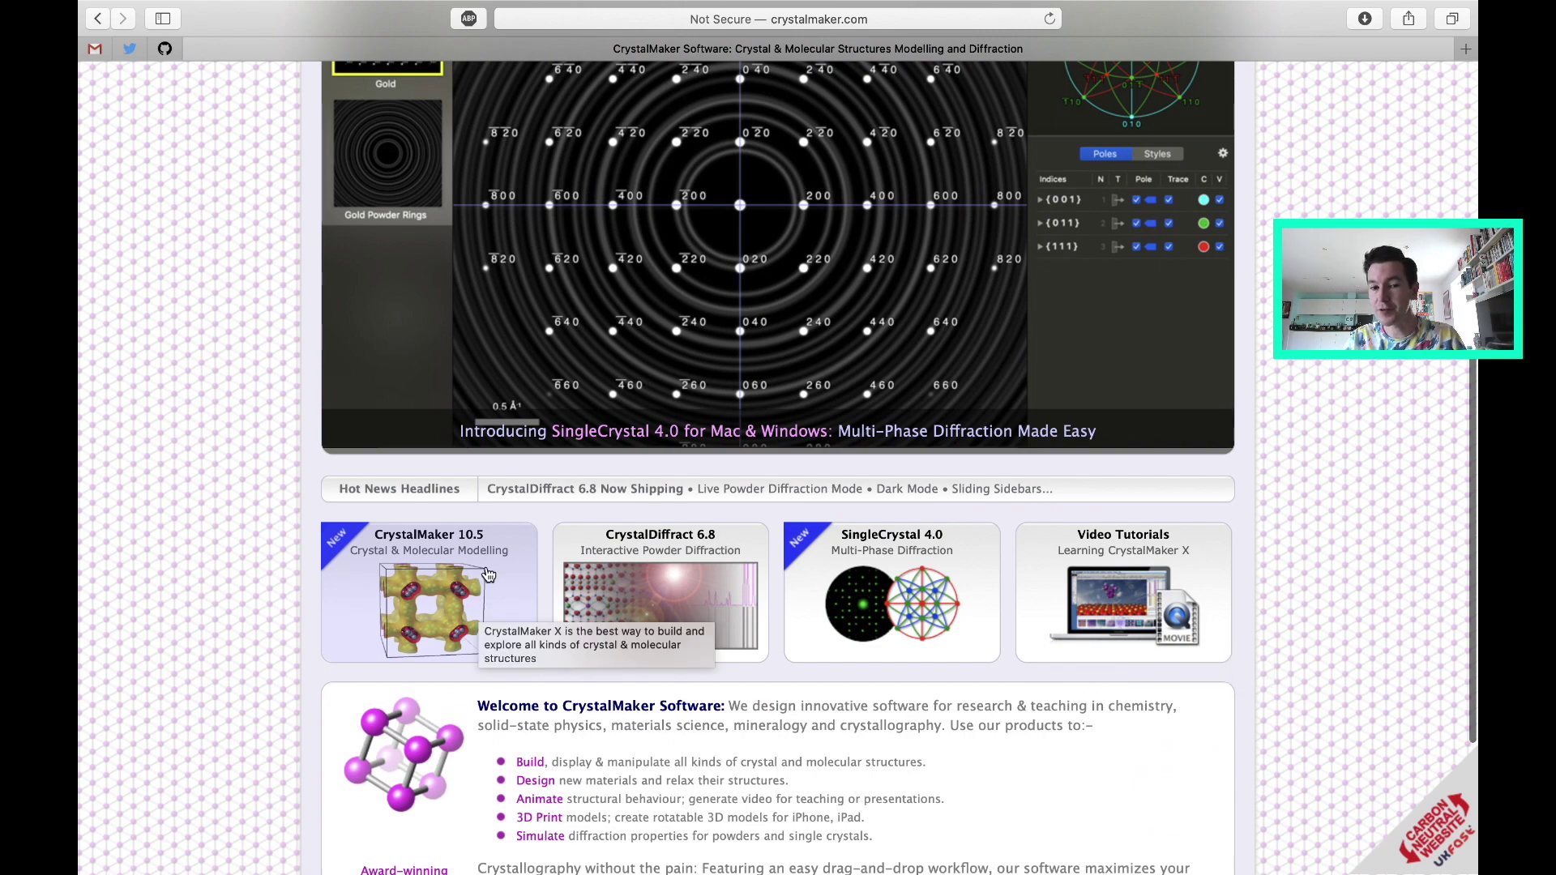
Open the CrystalMaker 10.5 product page and read through its new features, structures library, import formats and graphics sections
{"action": "left_click", "coordinate": [487, 575]}
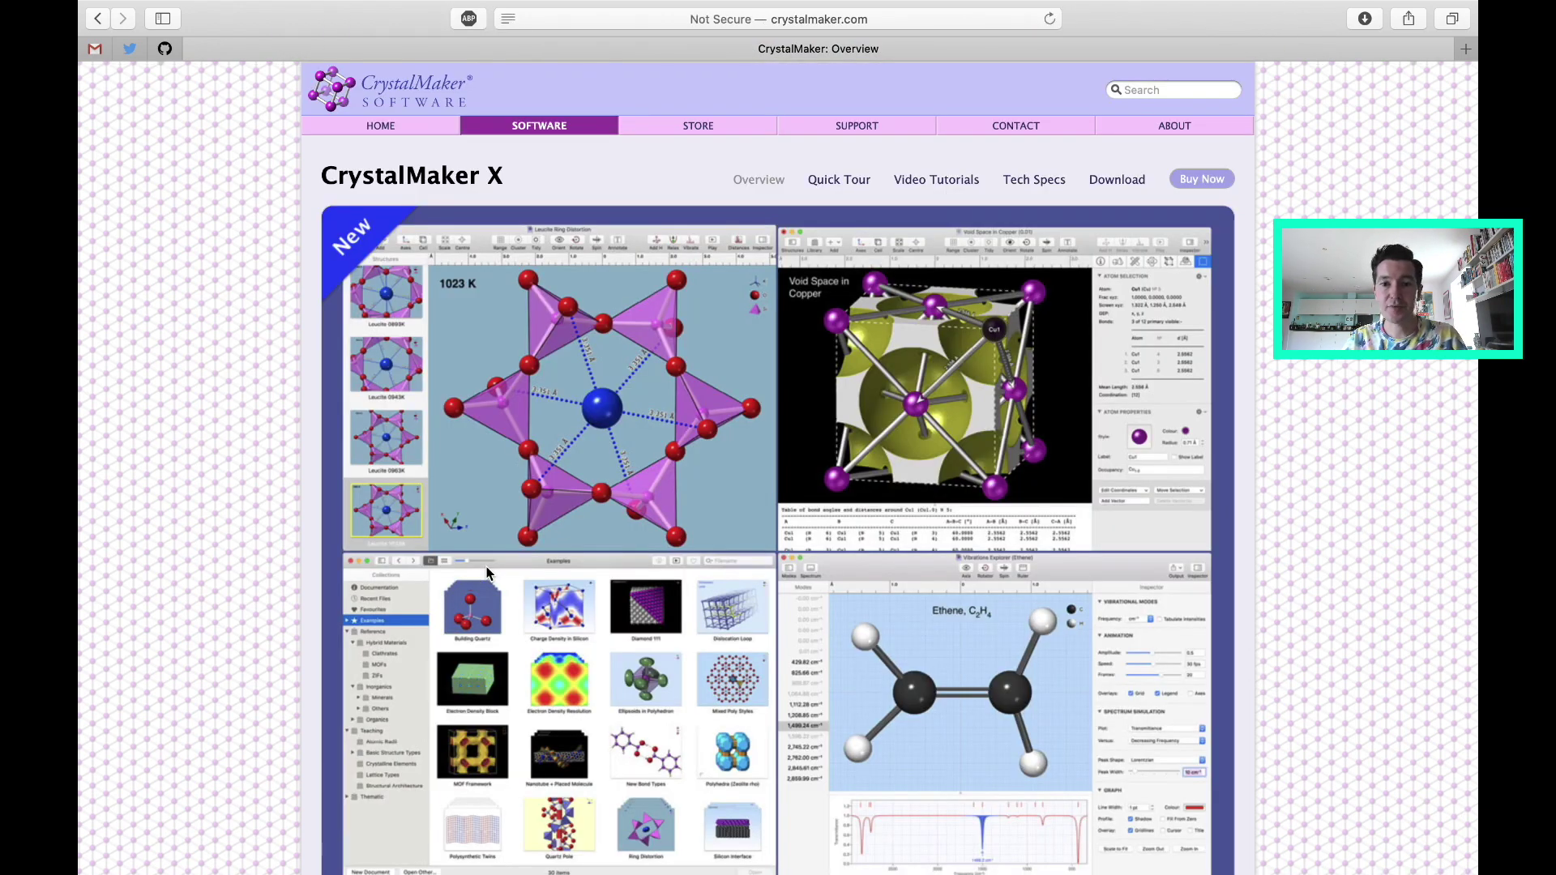
{"action": "scroll", "coordinate": [486, 571], "scroll_direction": "down", "scroll_amount": 10}
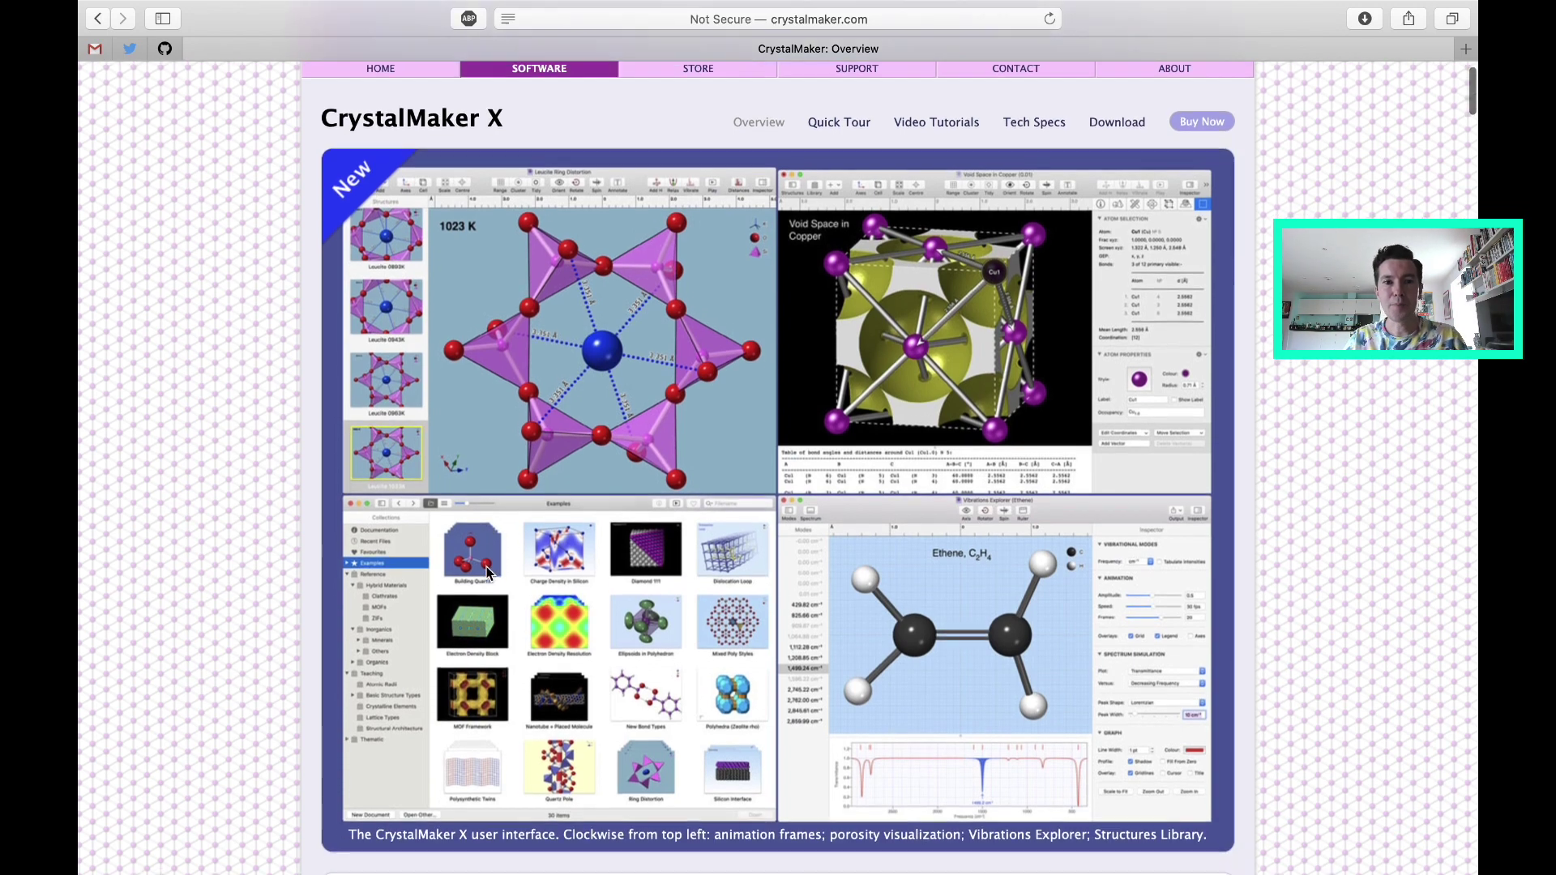
{"action": "scroll", "coordinate": [487, 566], "scroll_direction": "down", "scroll_amount": 7}
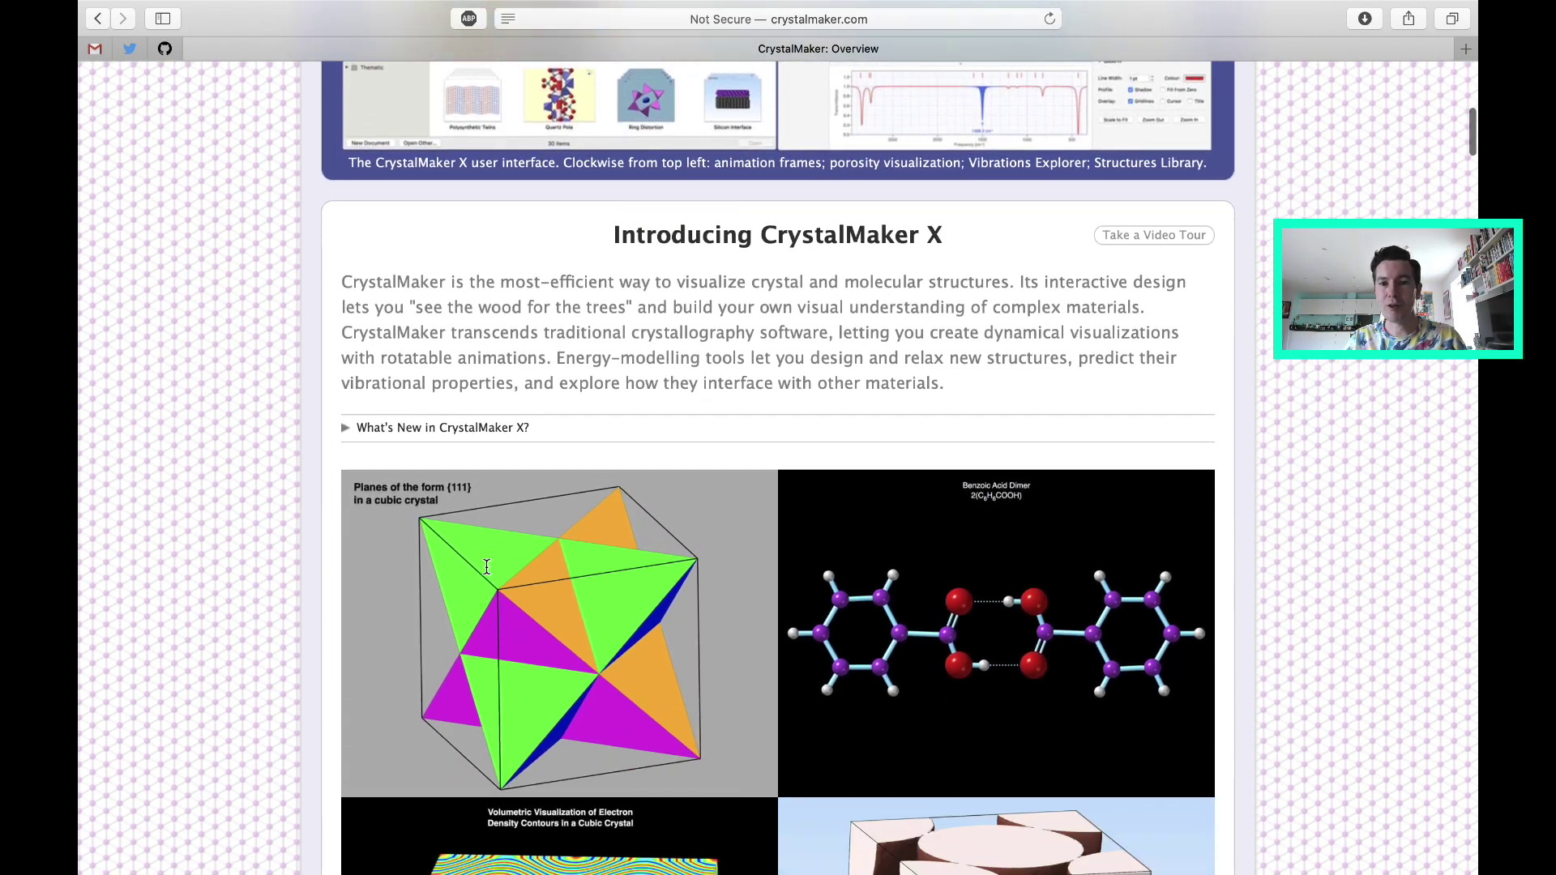
{"action": "scroll", "coordinate": [486, 572], "scroll_direction": "down", "scroll_amount": 3}
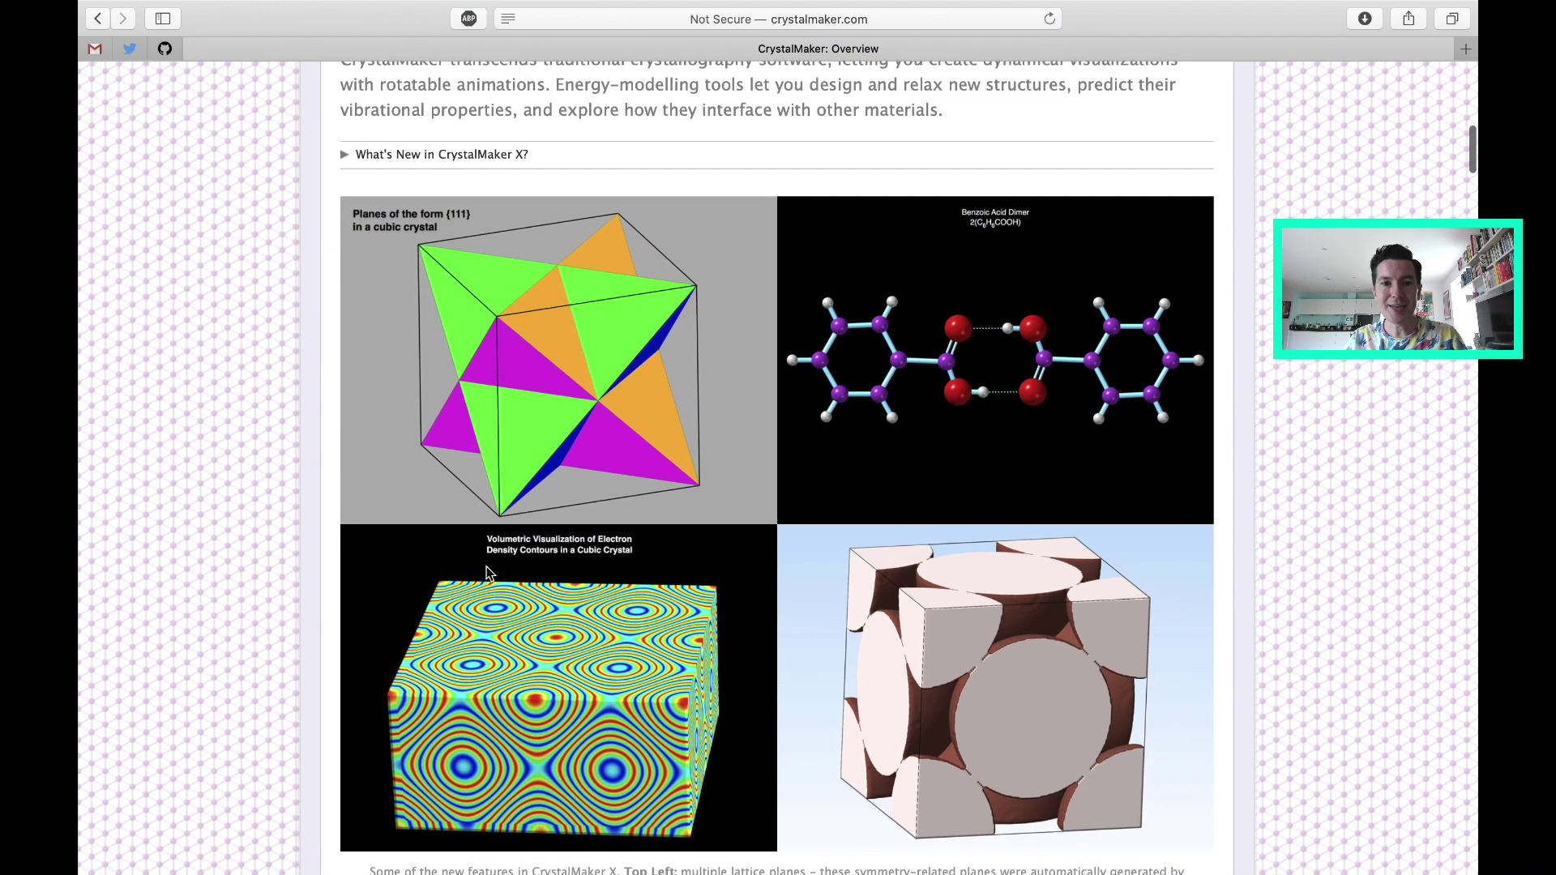
{"action": "scroll", "coordinate": [488, 574], "scroll_direction": "down", "scroll_amount": 1}
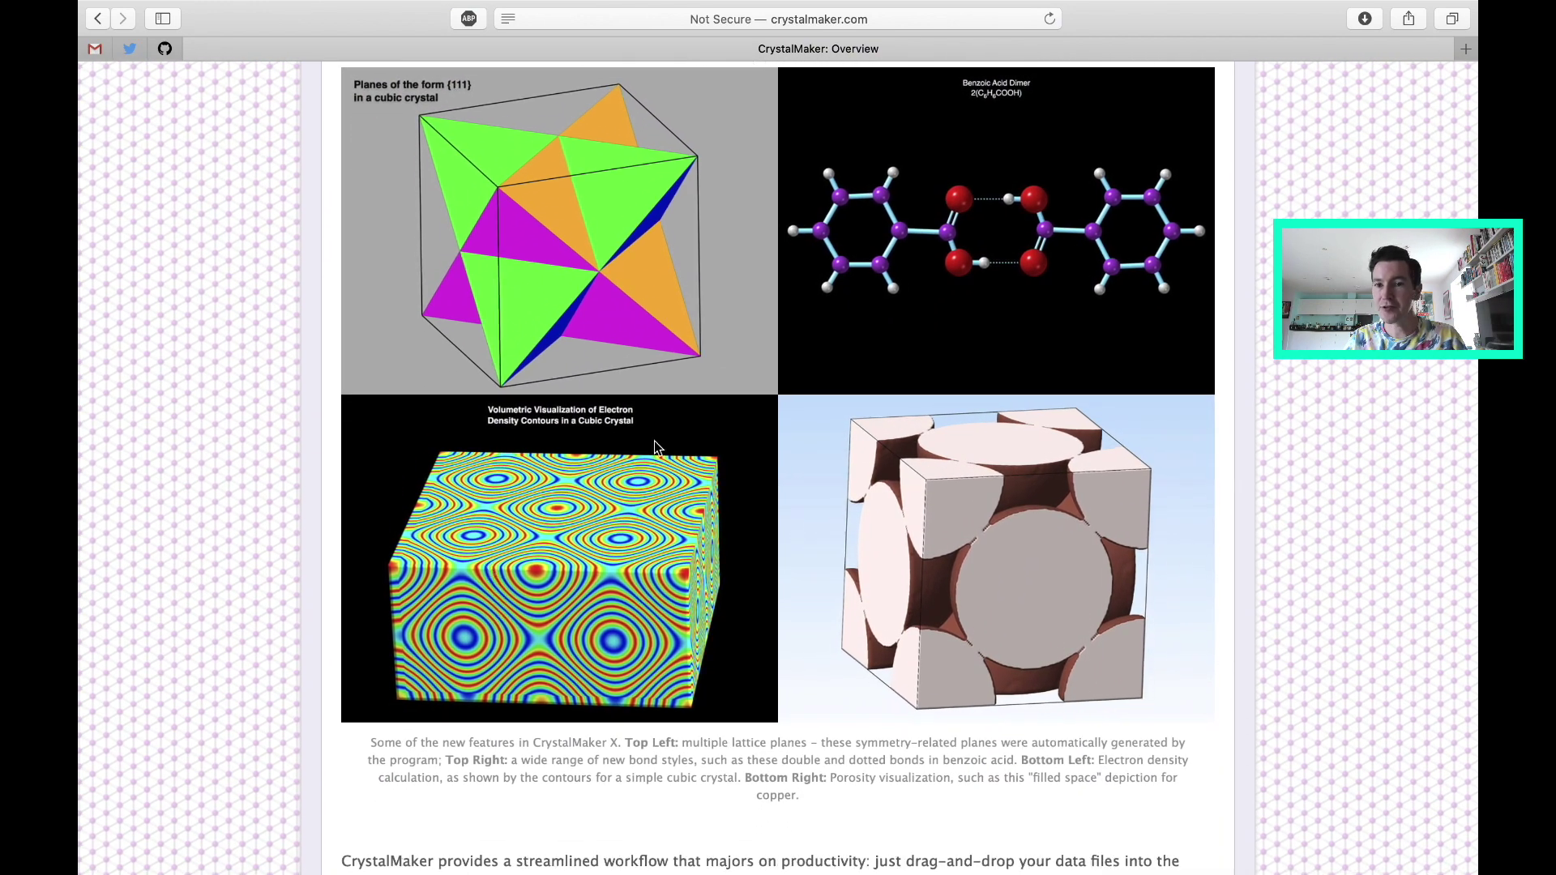
{"action": "scroll", "coordinate": [803, 814], "scroll_direction": "down", "scroll_amount": 4}
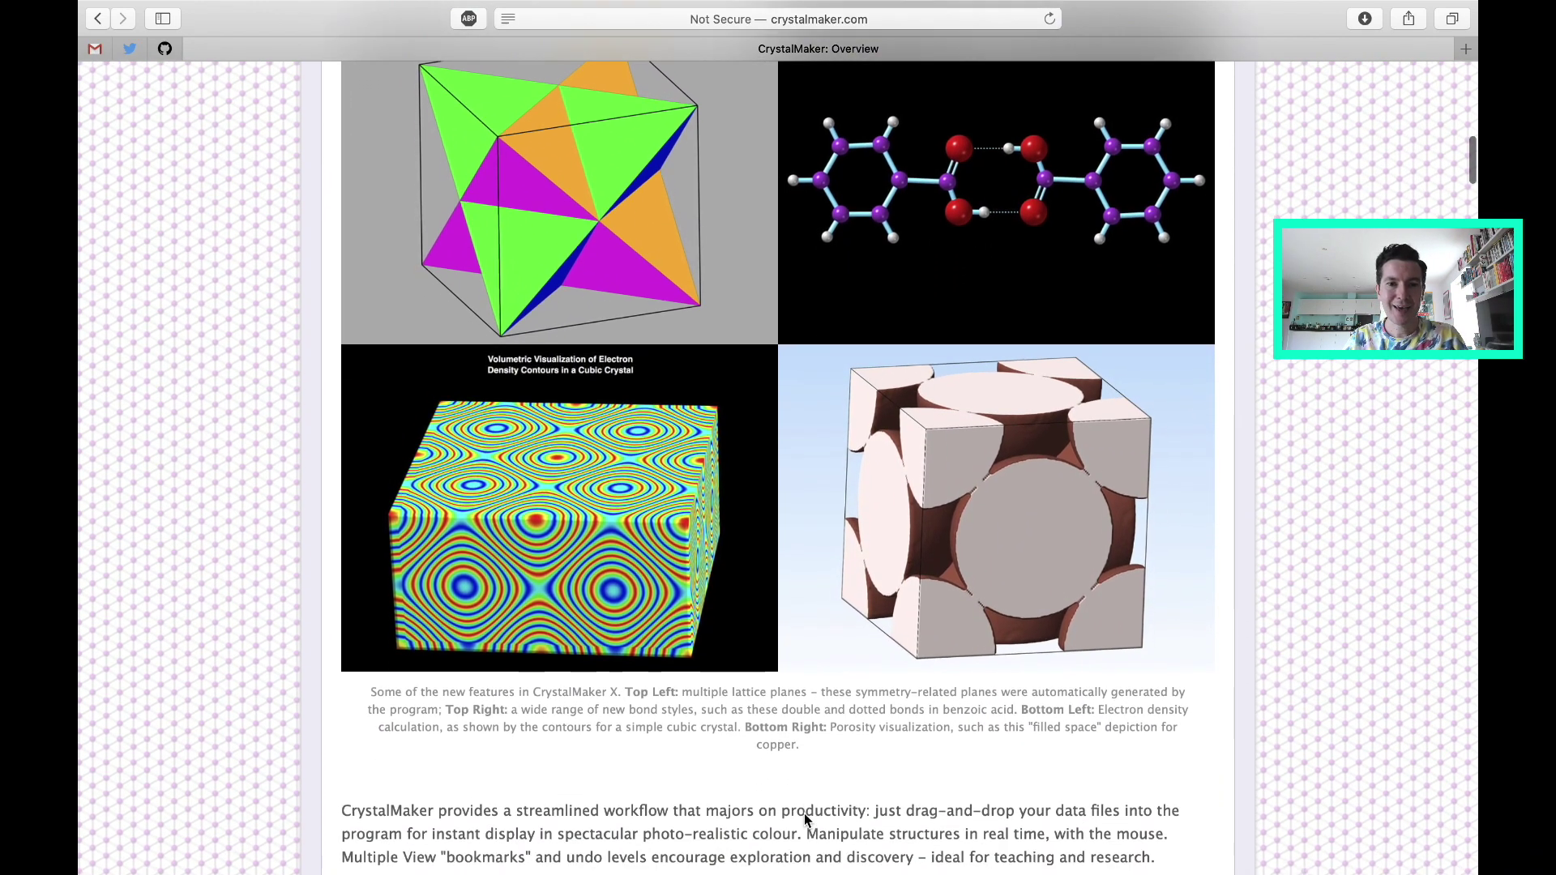
{"action": "scroll", "coordinate": [618, 525], "scroll_direction": "down", "scroll_amount": 10}
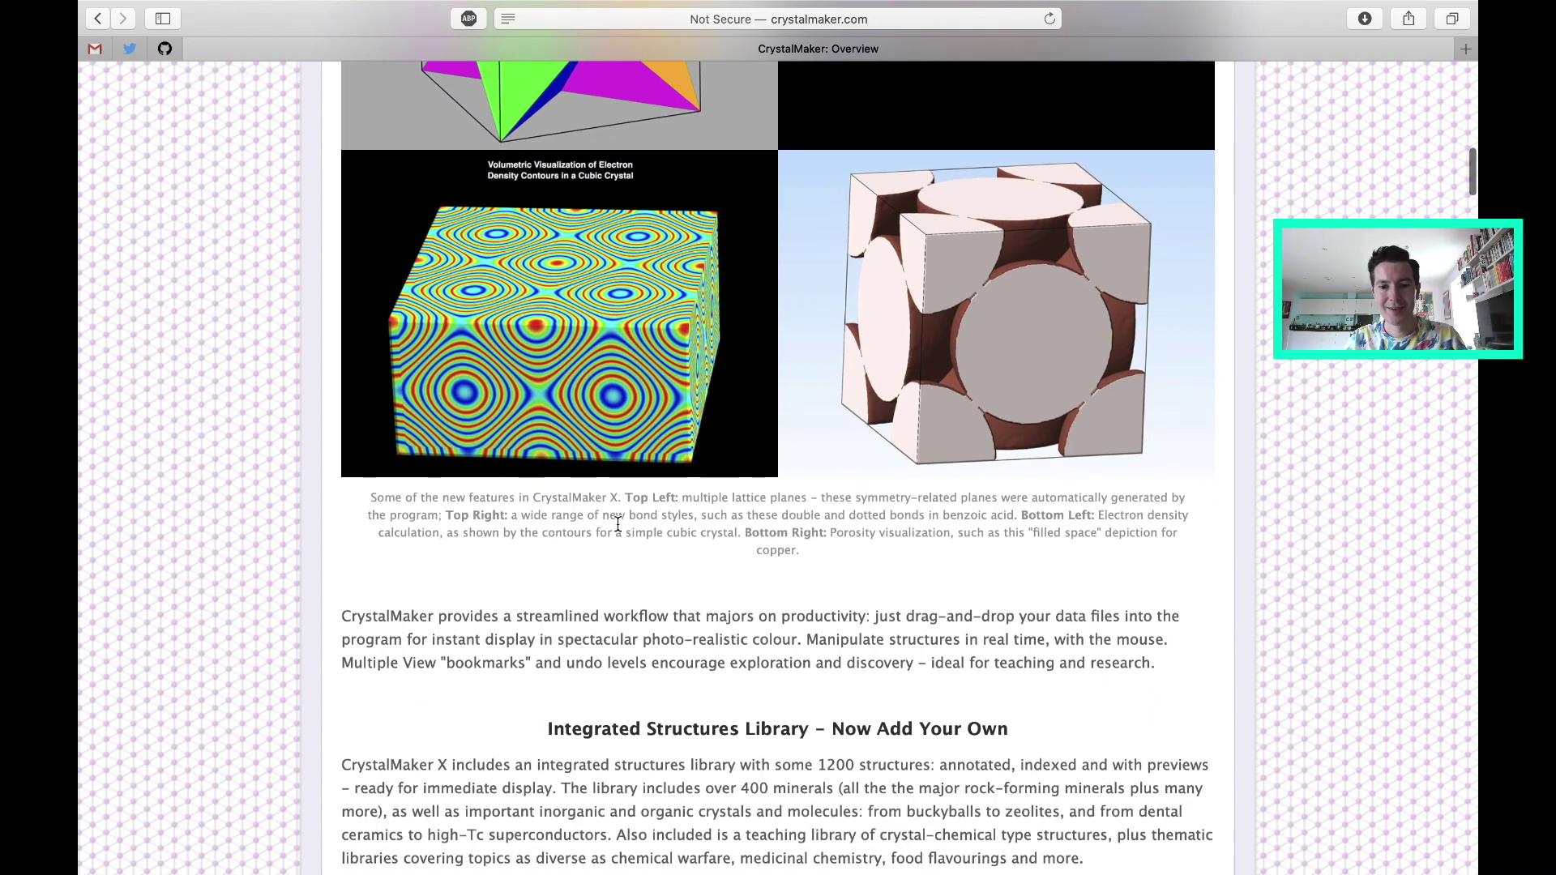
{"action": "scroll", "coordinate": [617, 531], "scroll_direction": "down", "scroll_amount": 15}
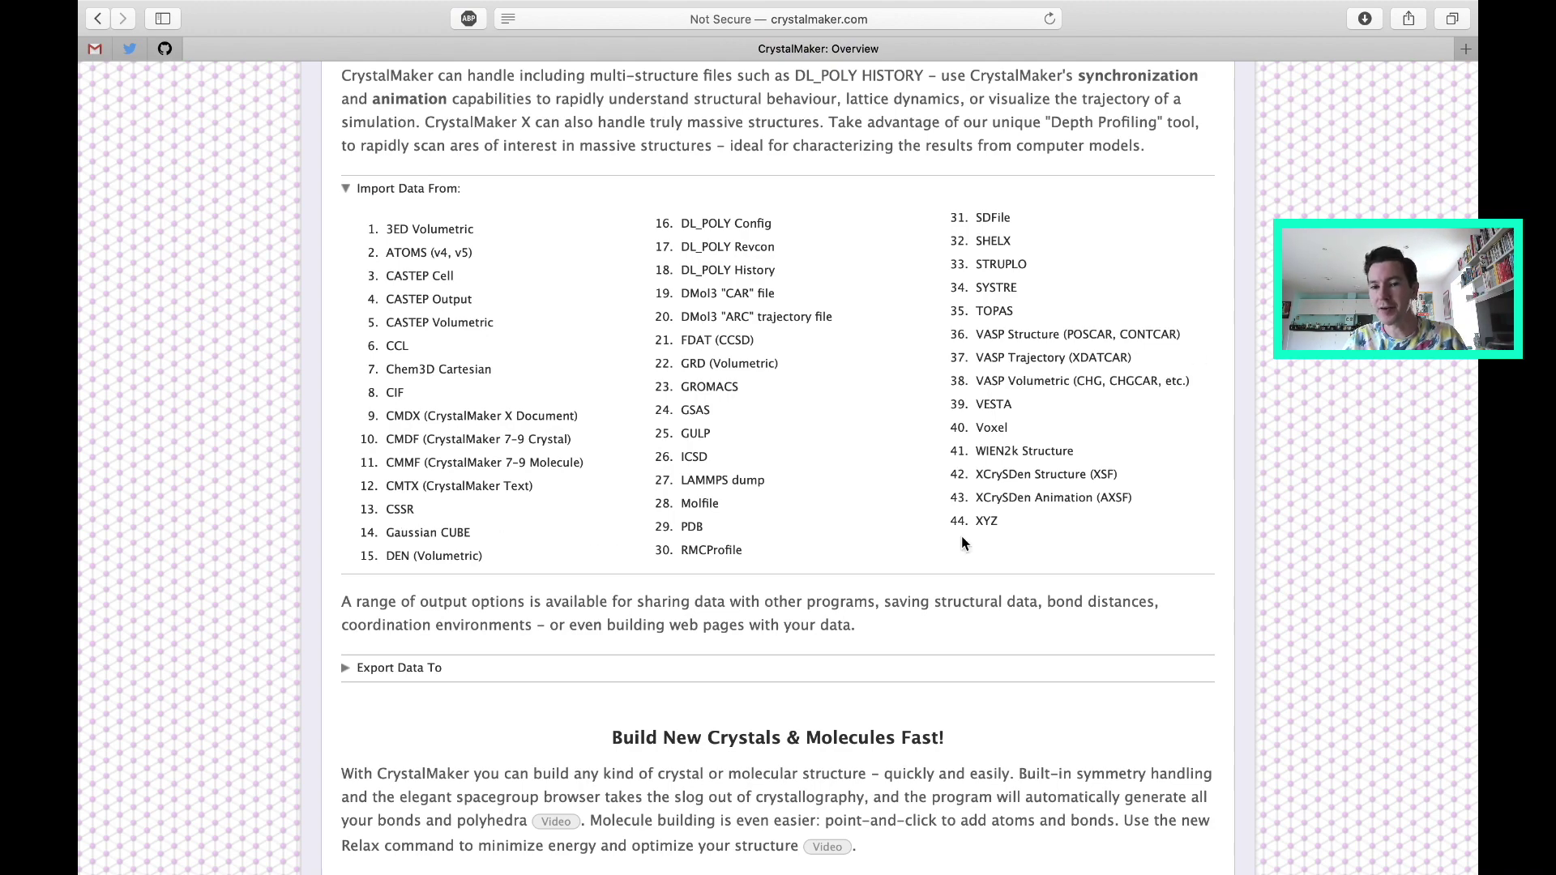
{"action": "scroll", "coordinate": [963, 541], "scroll_direction": "down", "scroll_amount": 10}
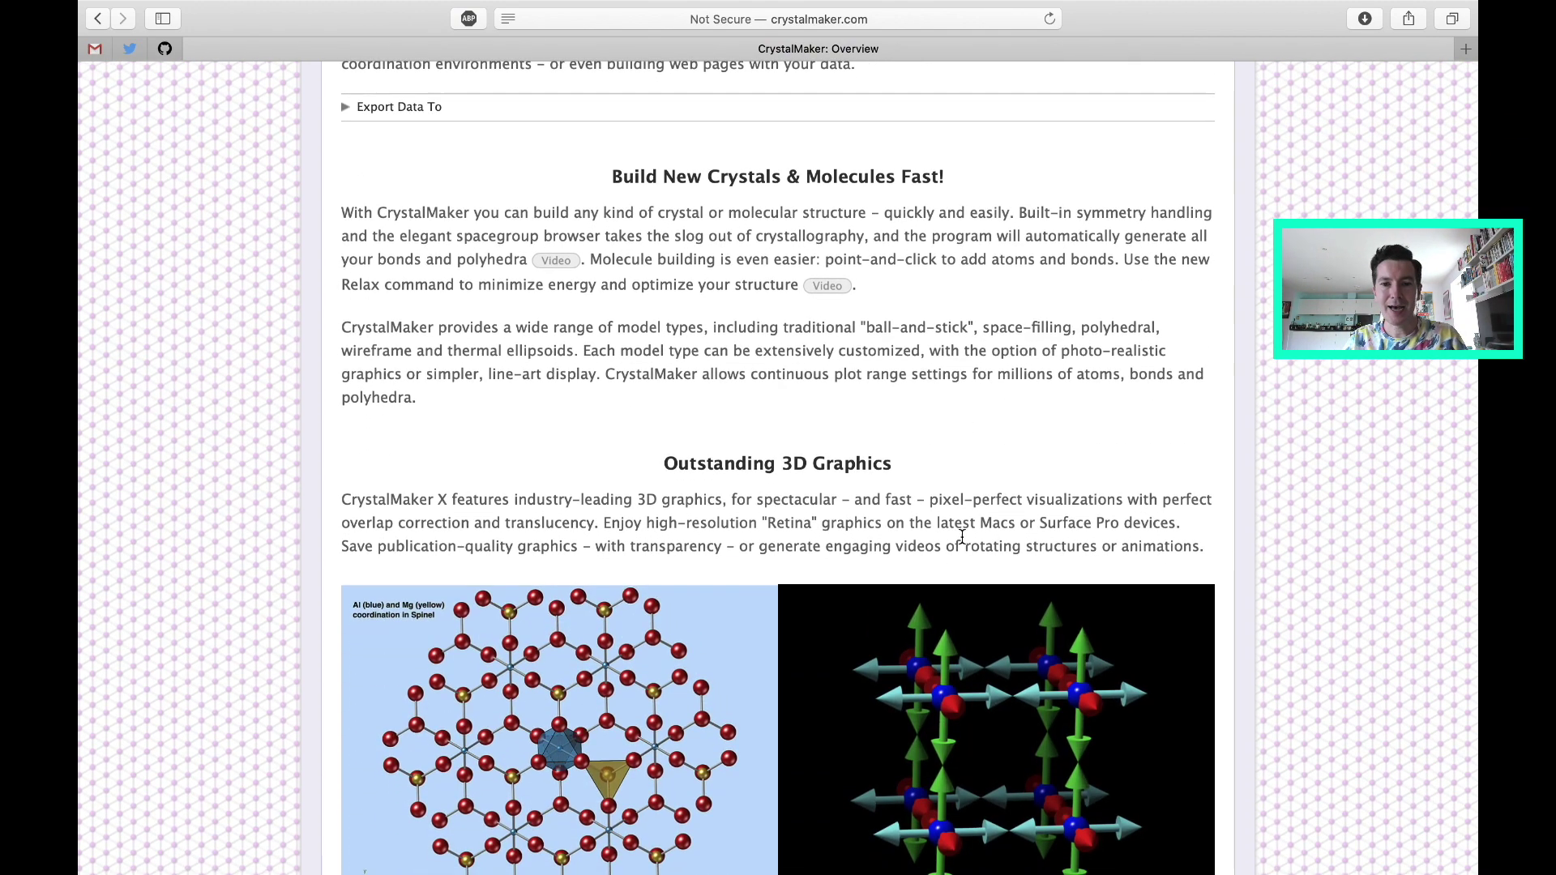
{"action": "scroll", "coordinate": [963, 535], "scroll_direction": "up", "scroll_amount": 20}
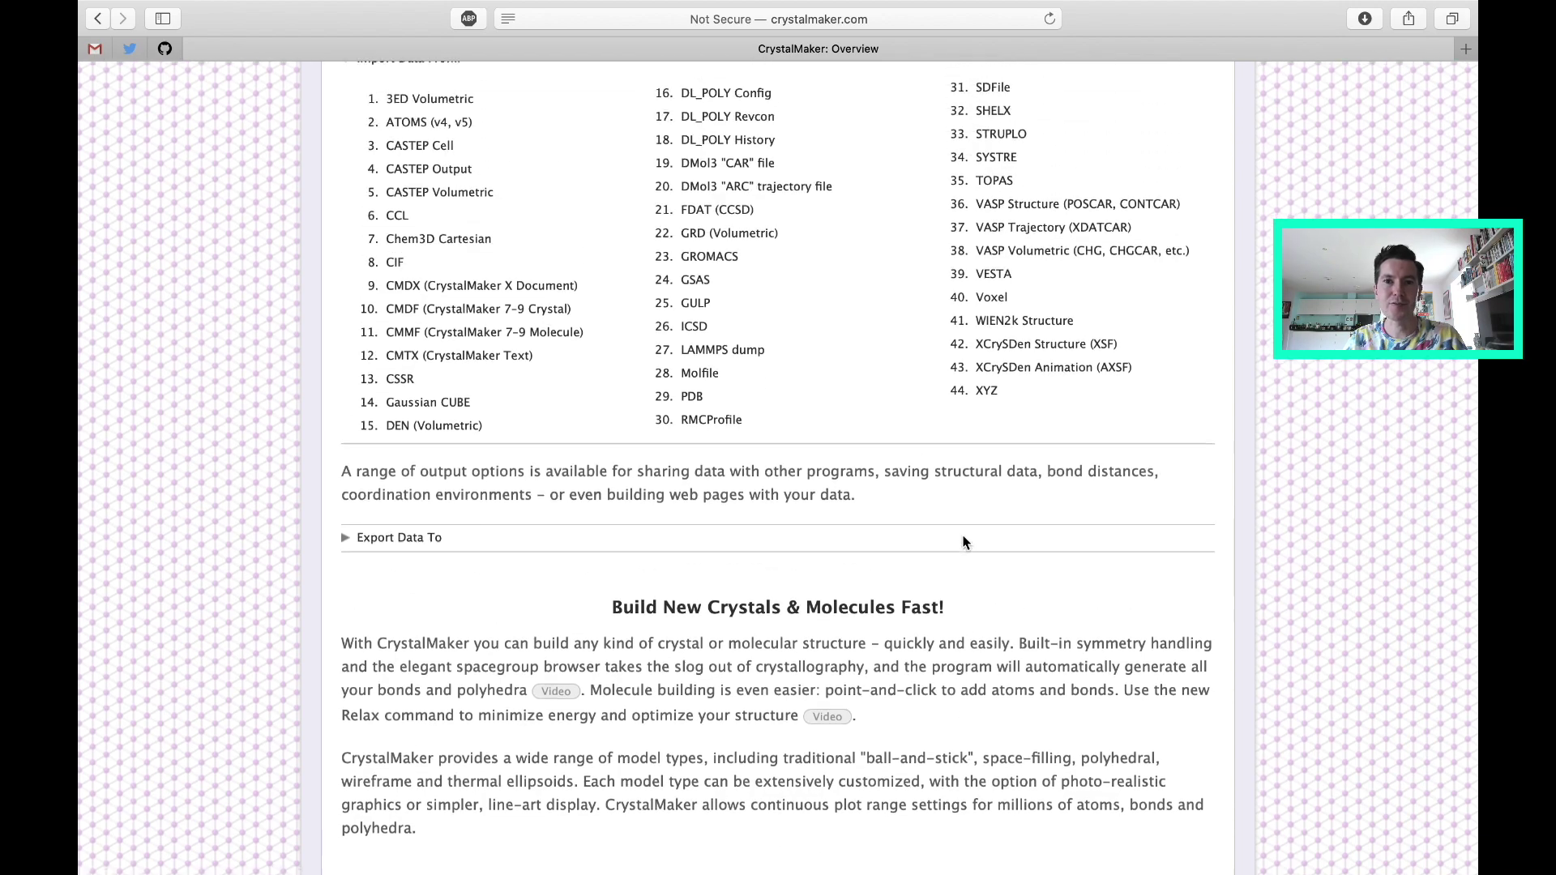
{"action": "scroll", "coordinate": [962, 539], "scroll_direction": "down", "scroll_amount": 20}
{"action": "scroll", "coordinate": [963, 542], "scroll_direction": "up", "scroll_amount": 15}
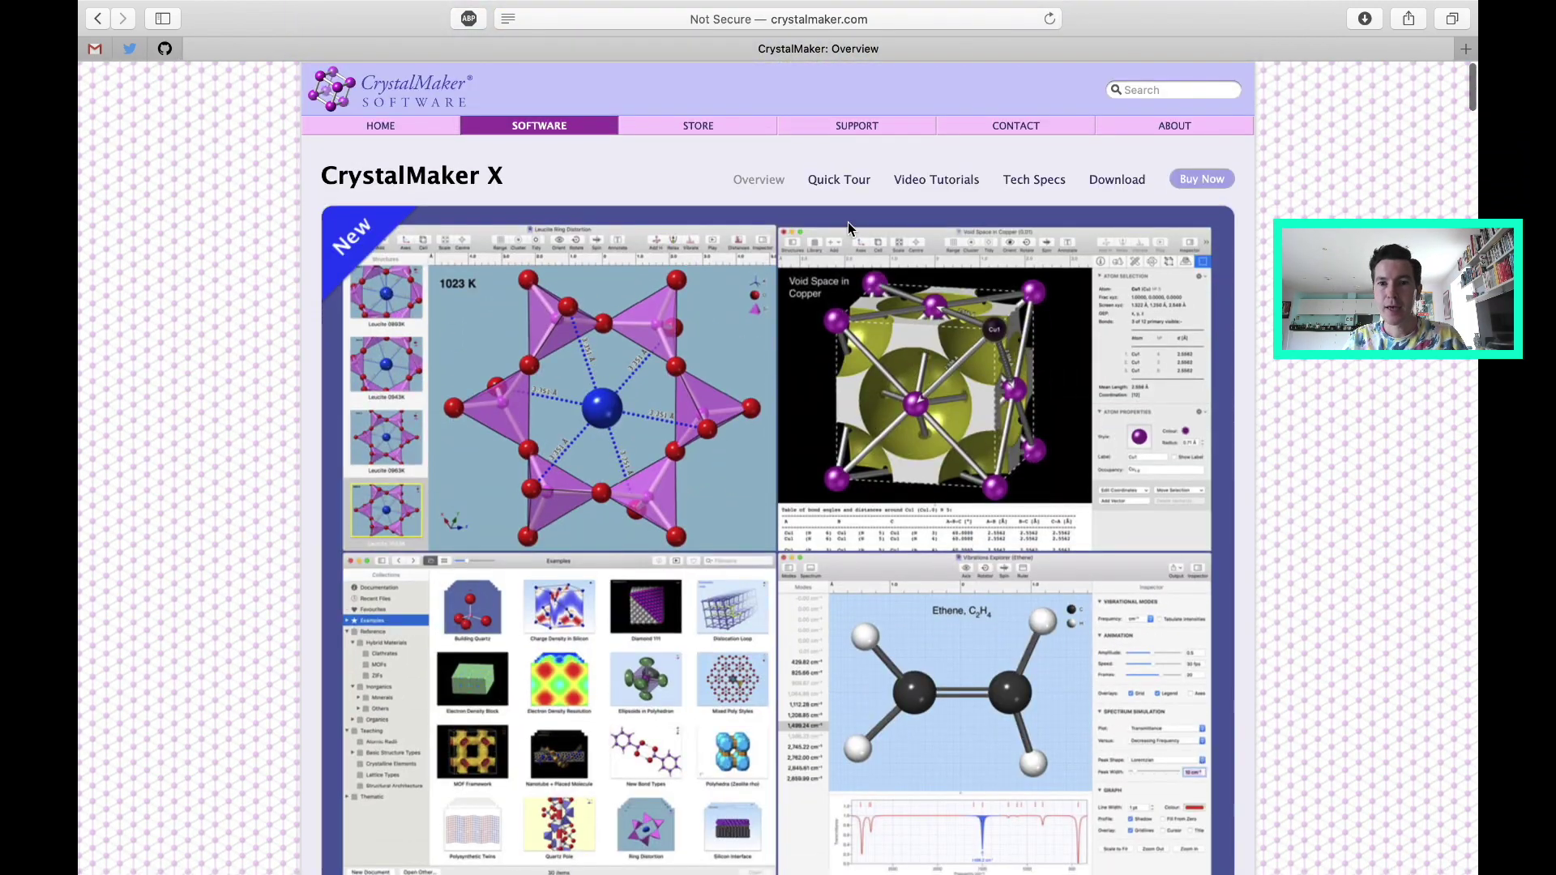
Visit the Video Tutorials page and review the Download page's notes on the free Demonstration Mode and paid-for licence codes
{"action": "left_click", "coordinate": [914, 184]}
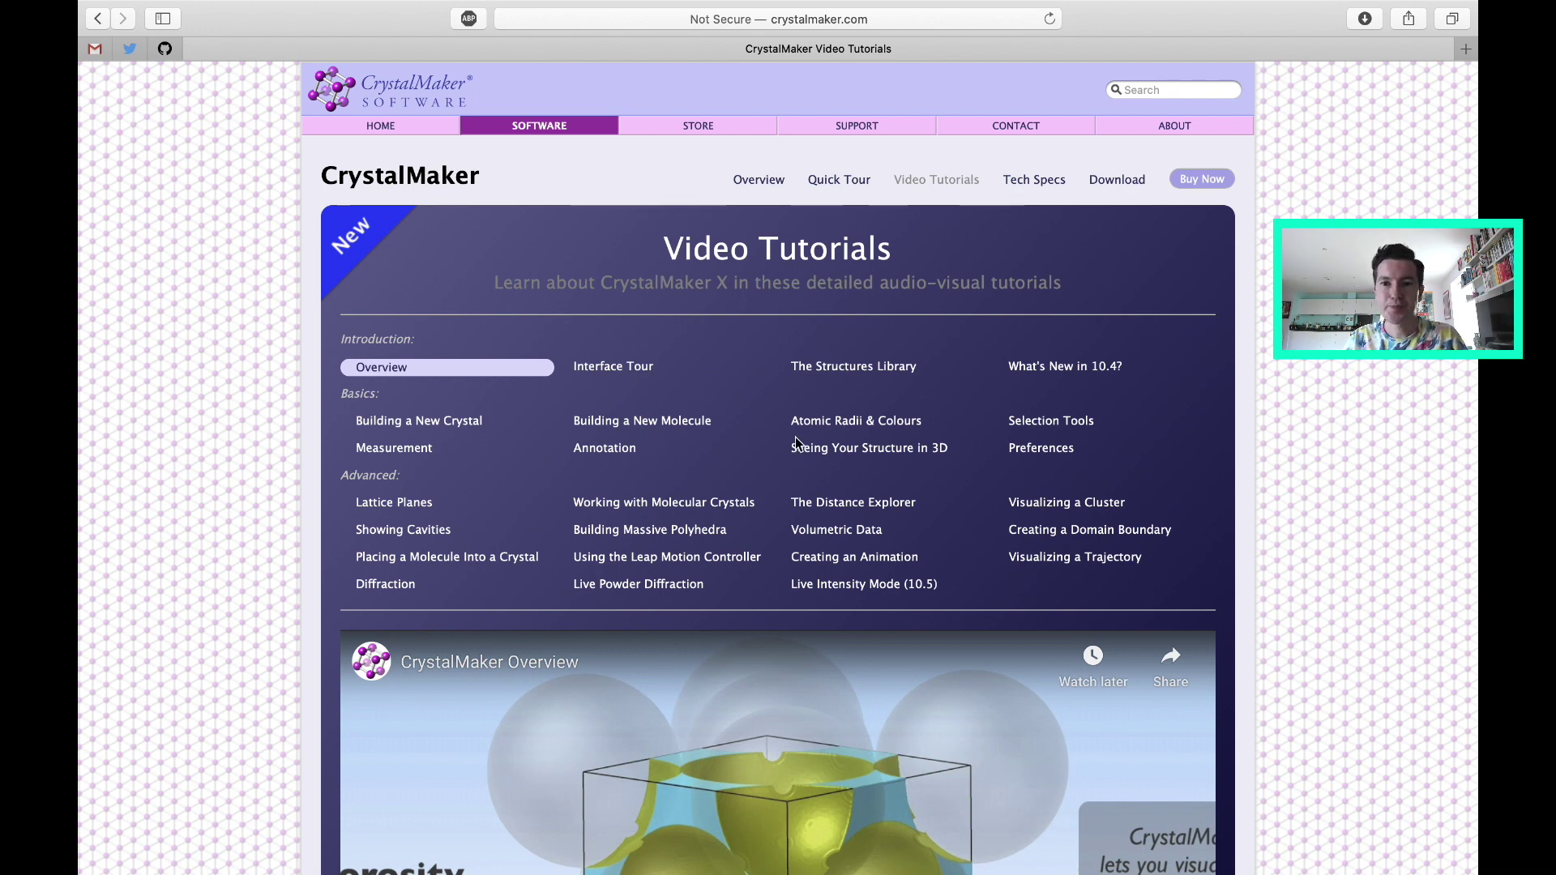
{"action": "left_click", "coordinate": [1127, 181]}
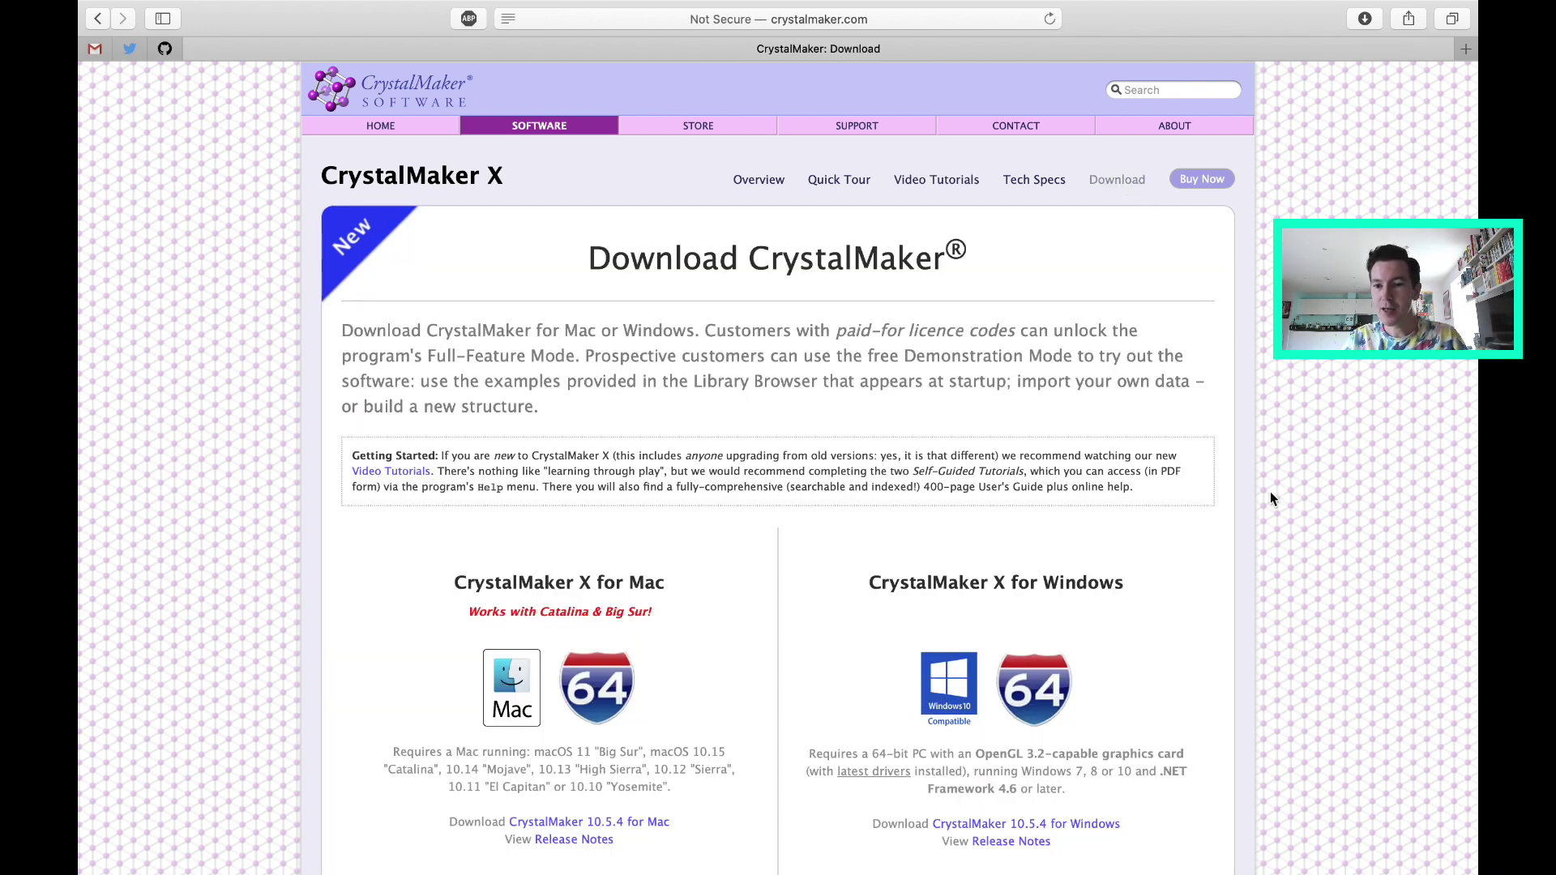
{"action": "scroll", "coordinate": [1271, 491], "scroll_direction": "down", "scroll_amount": 3}
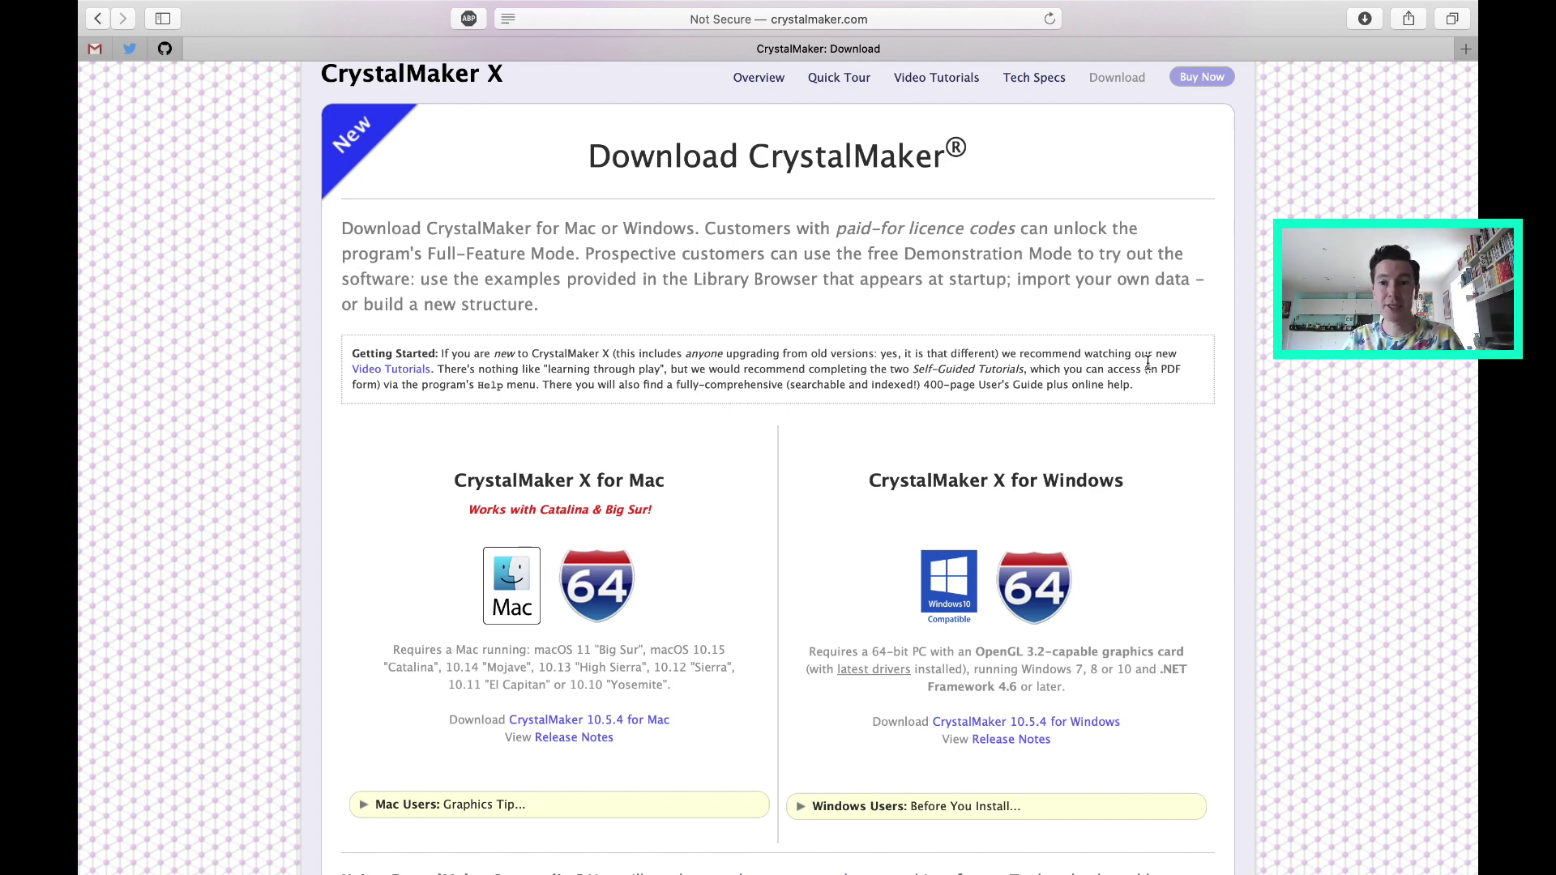
{"action": "left_click_drag", "start_coordinate": [1073, 253], "coordinate": [859, 251]}
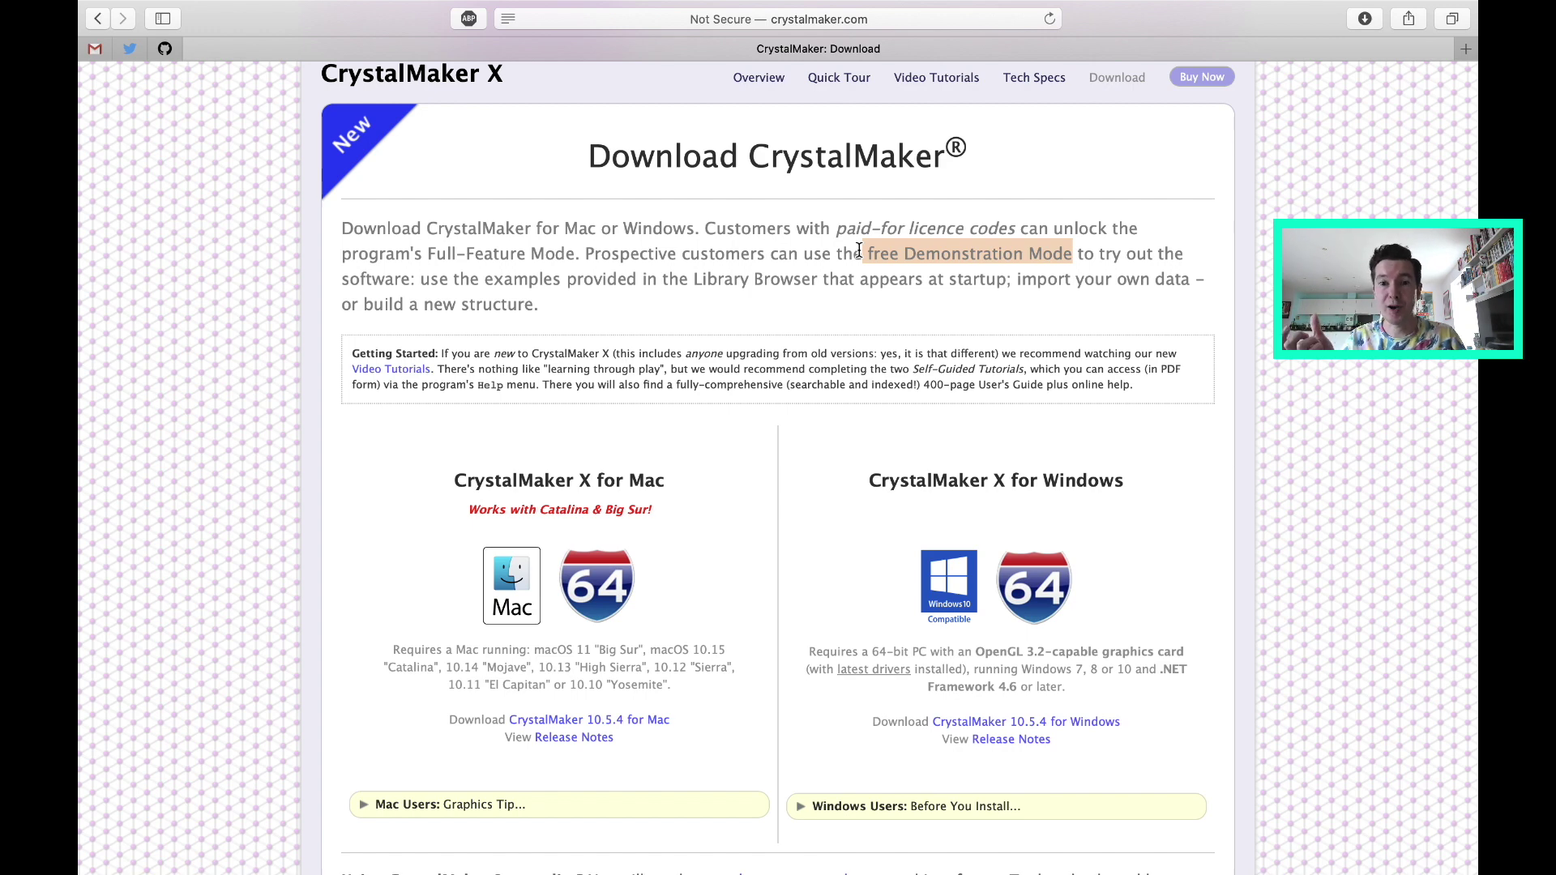
{"action": "left_click_drag", "start_coordinate": [1019, 224], "coordinate": [836, 224]}
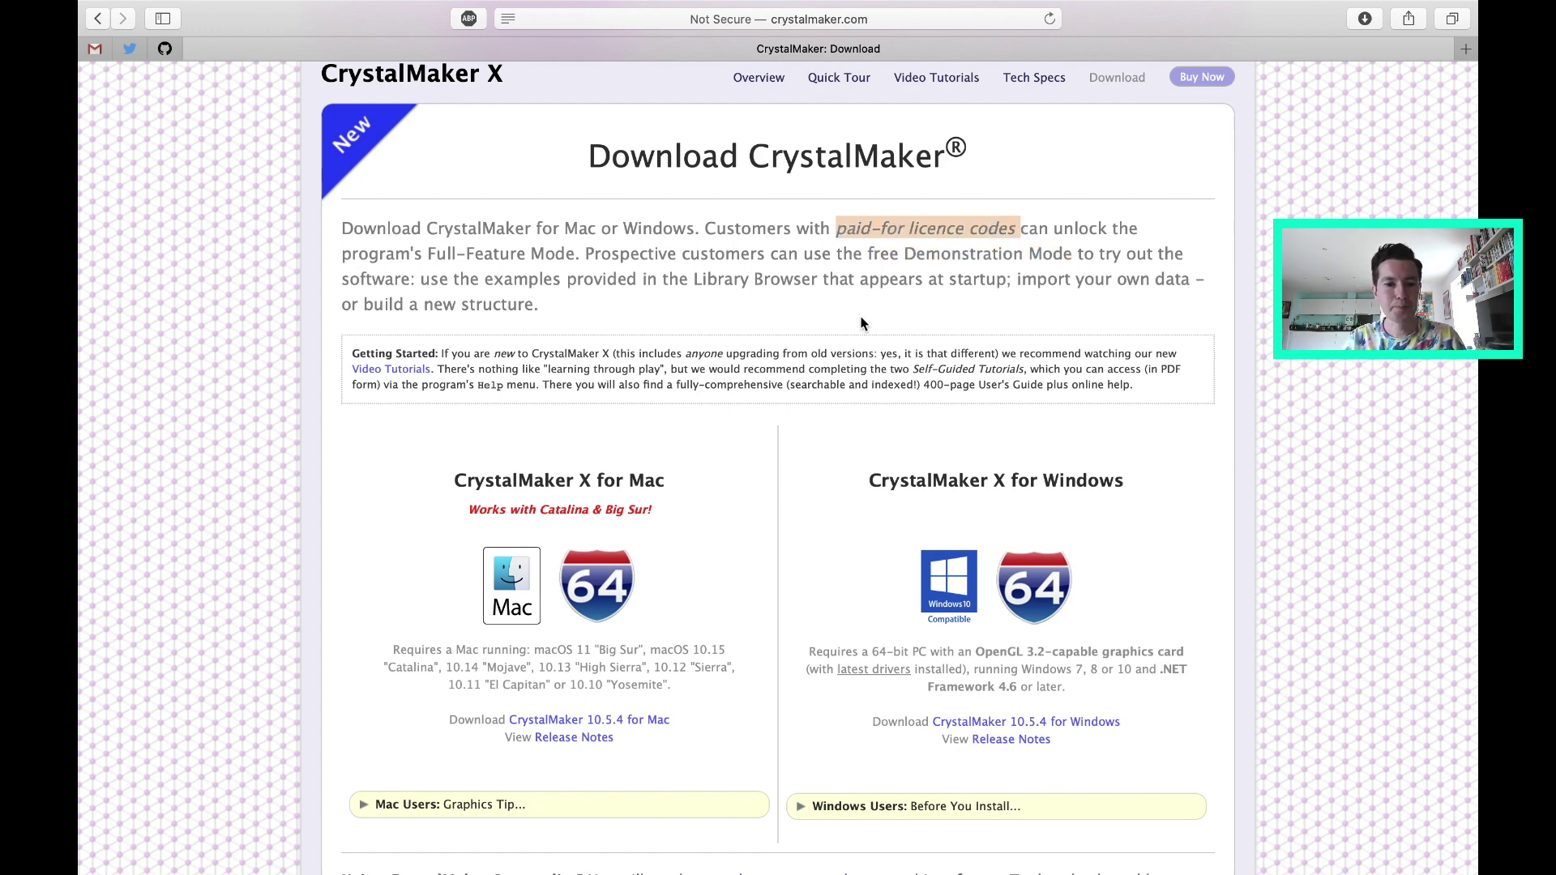
{"action": "scroll", "coordinate": [909, 481], "scroll_direction": "up", "scroll_amount": 3}
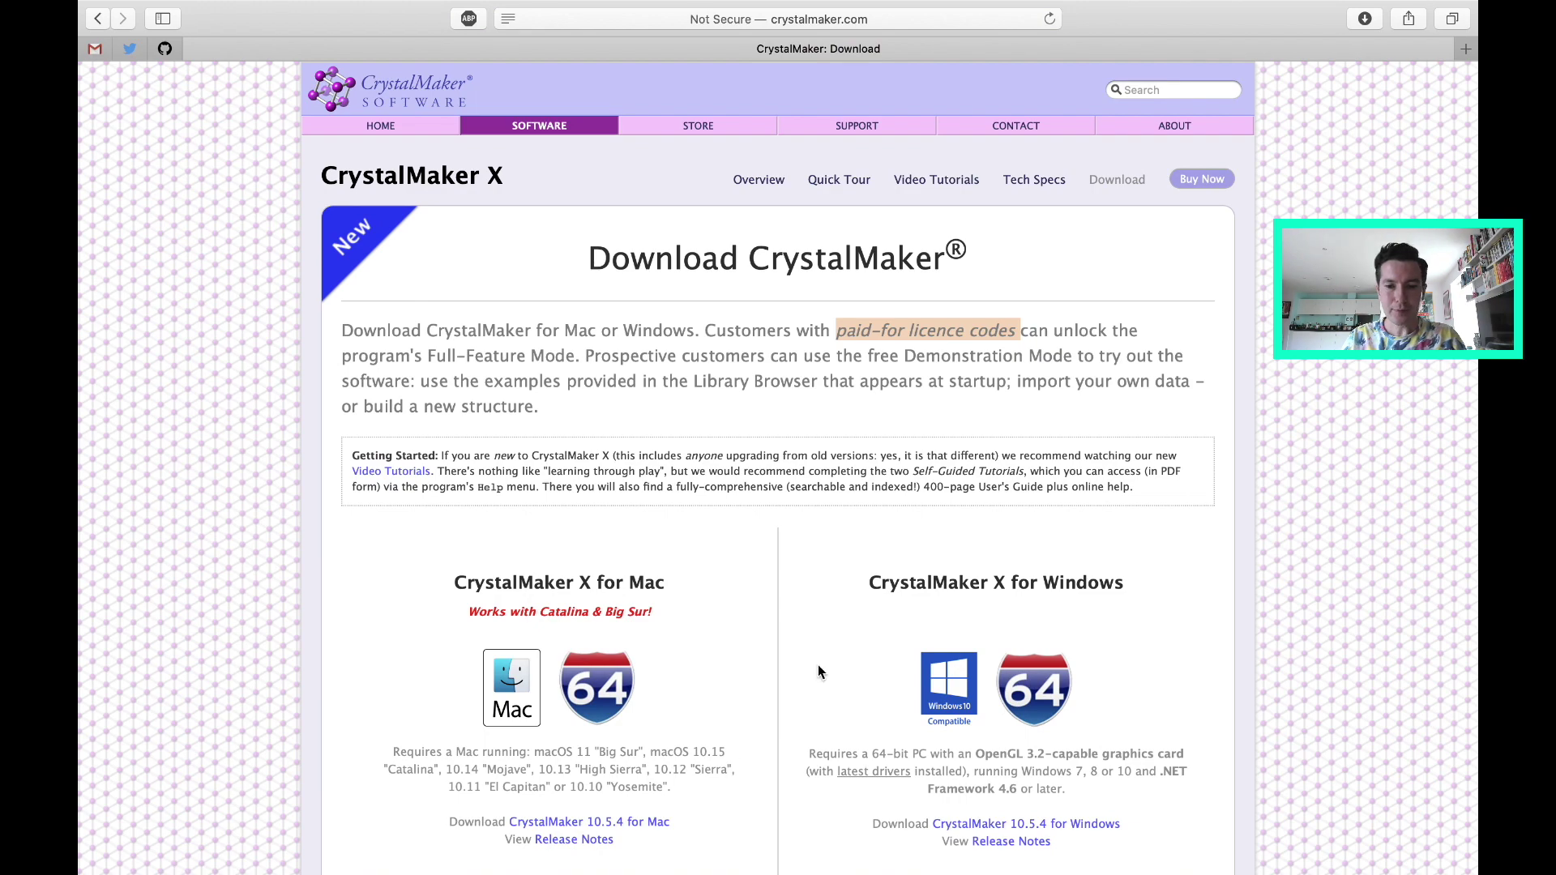
Switch to the CrystalMaker application and browse the Reference and Examples collections in its structures library
{"action": "mouse_move", "coordinate": [908, 863]}
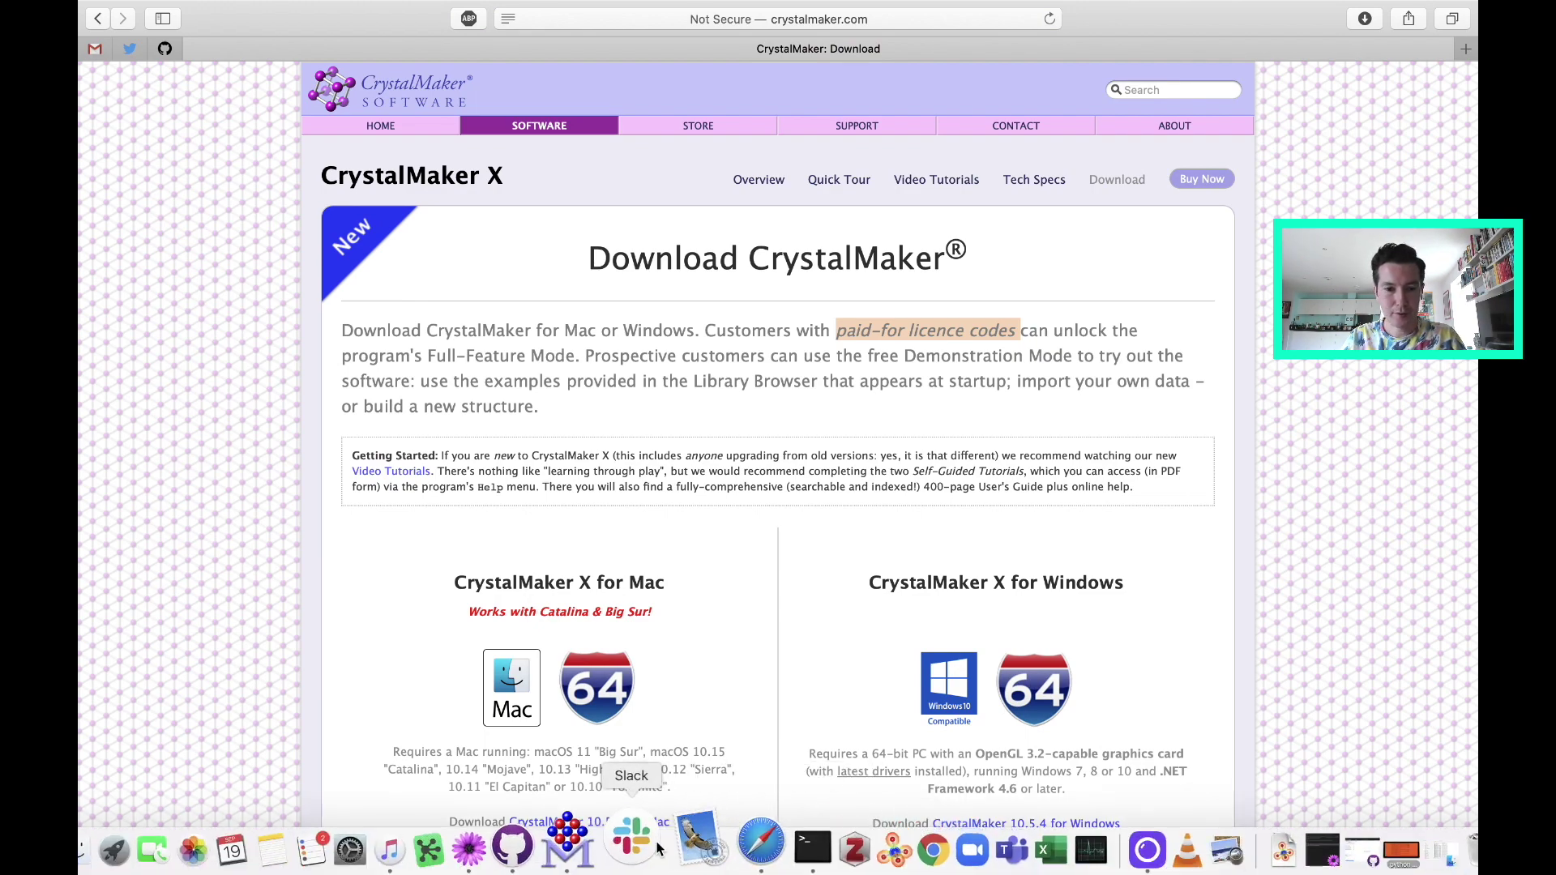
{"action": "left_click", "coordinate": [606, 839]}
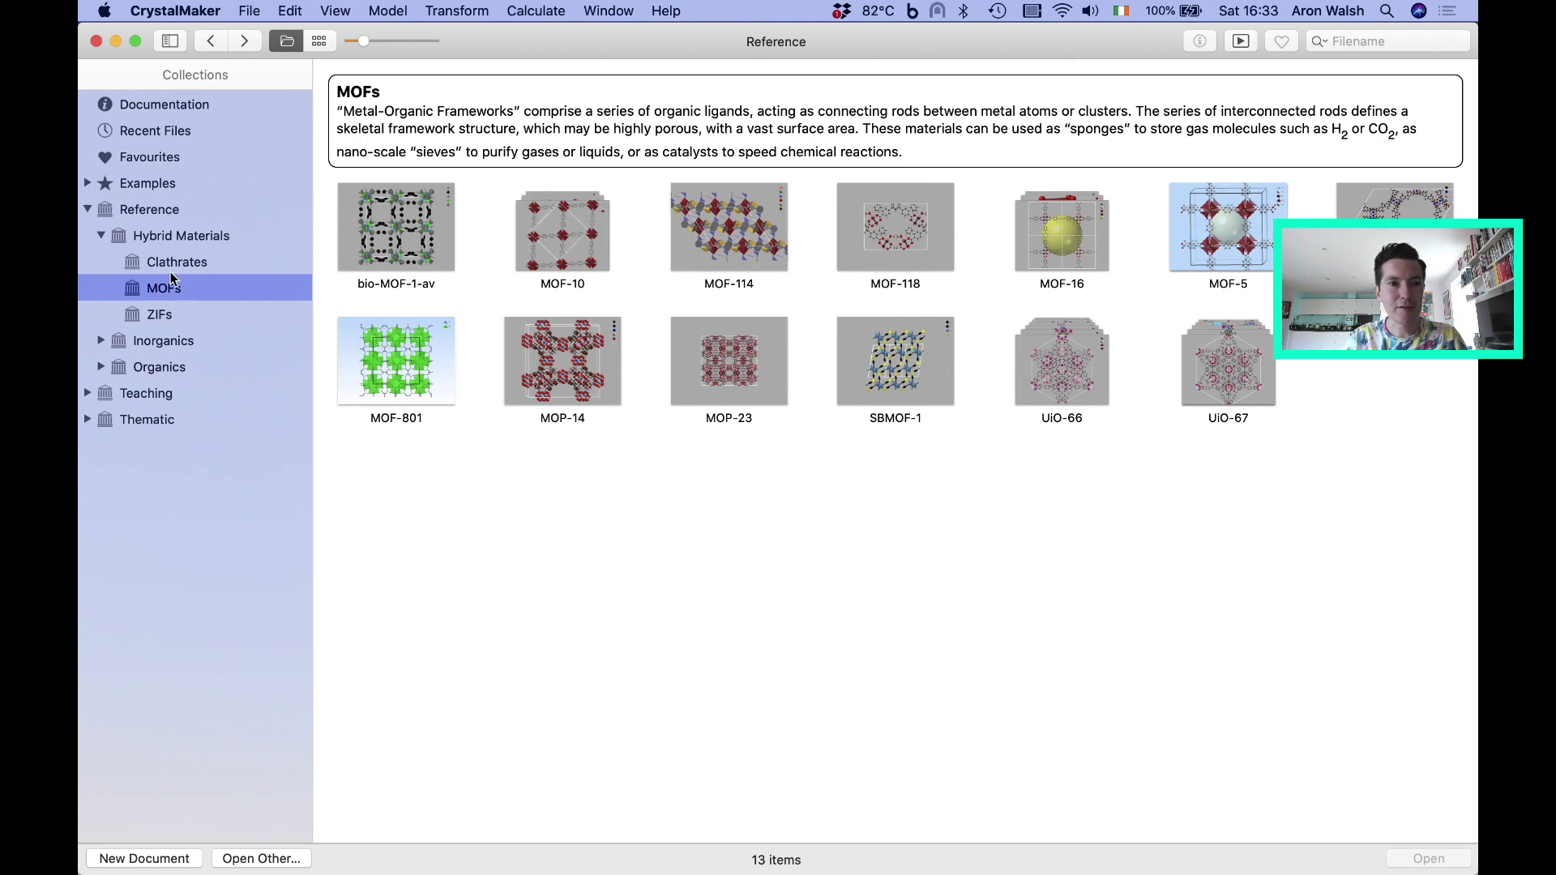
{"action": "left_click", "coordinate": [136, 211]}
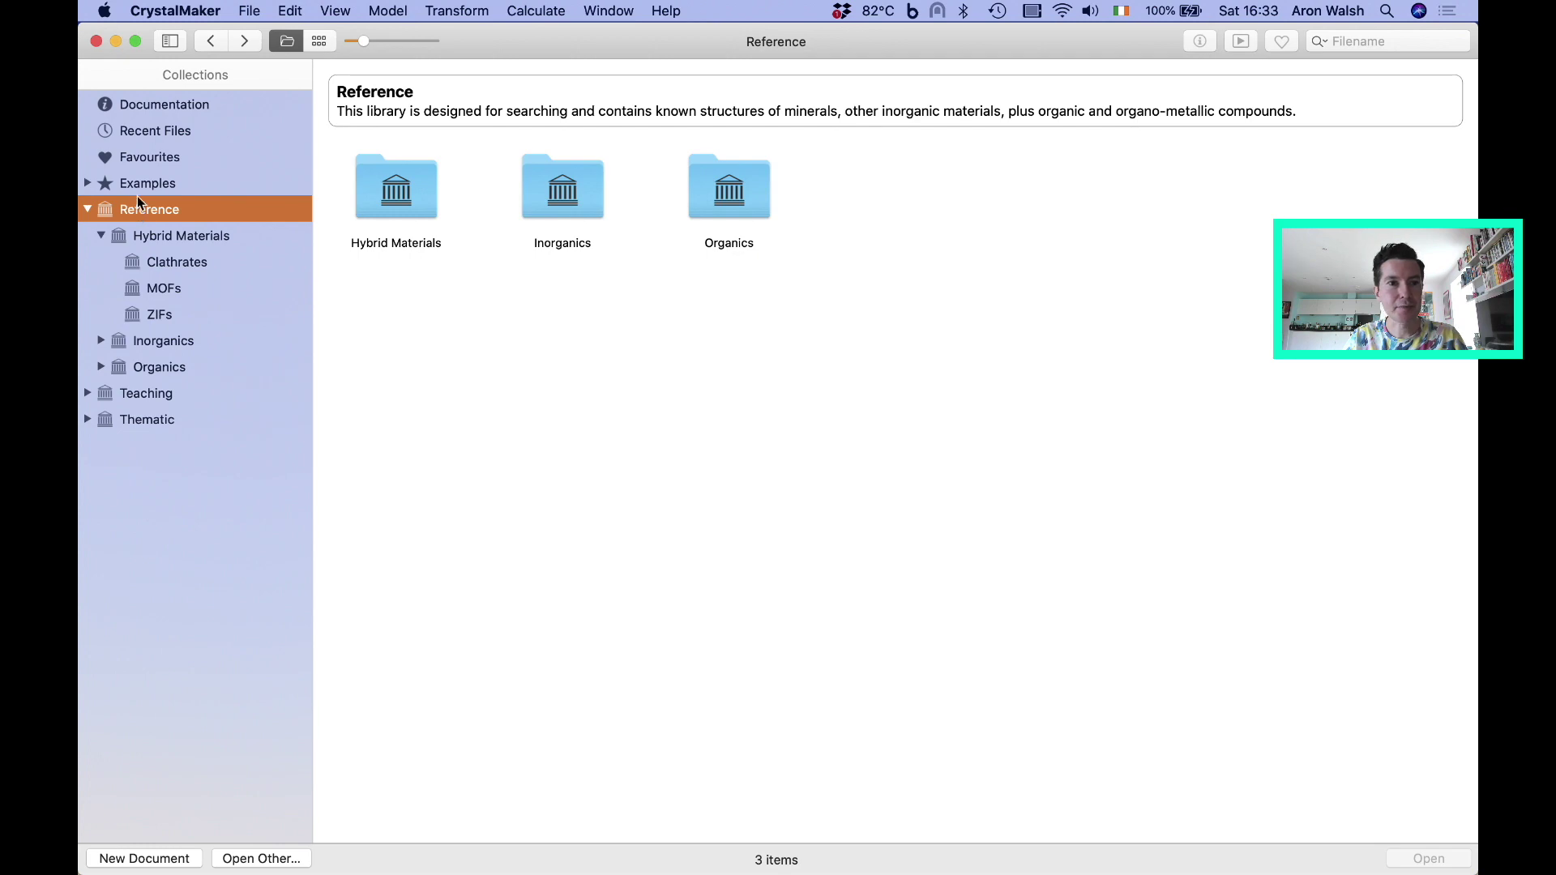
{"action": "left_click", "coordinate": [138, 186]}
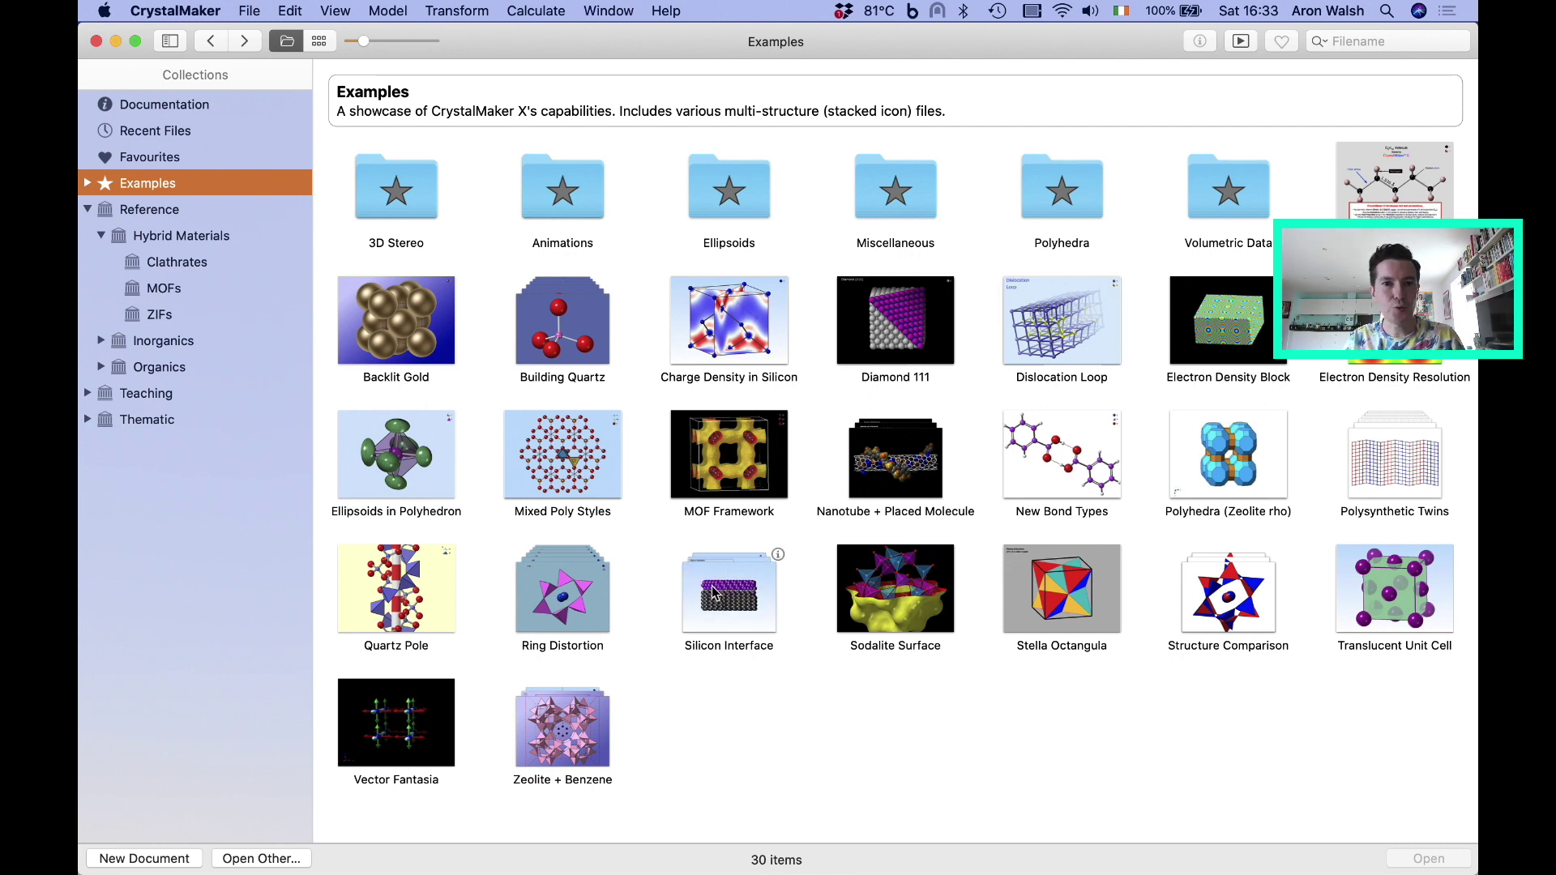
Open the MOF-5 structure from the MOFs reference collection and show its window full screen
{"action": "left_click", "coordinate": [167, 289]}
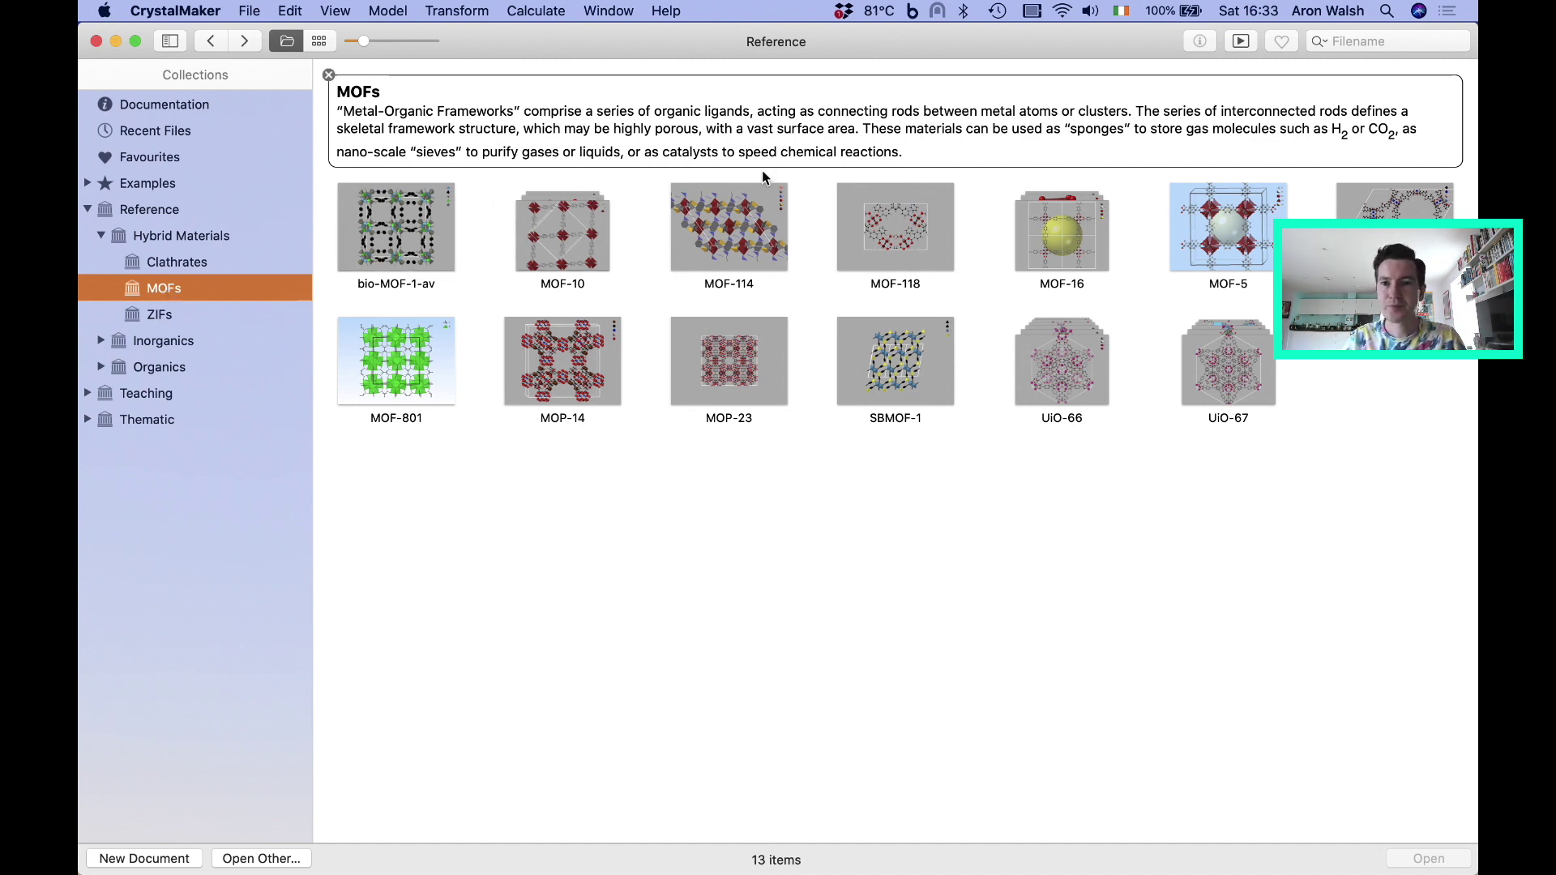
{"action": "left_click", "coordinate": [1235, 231]}
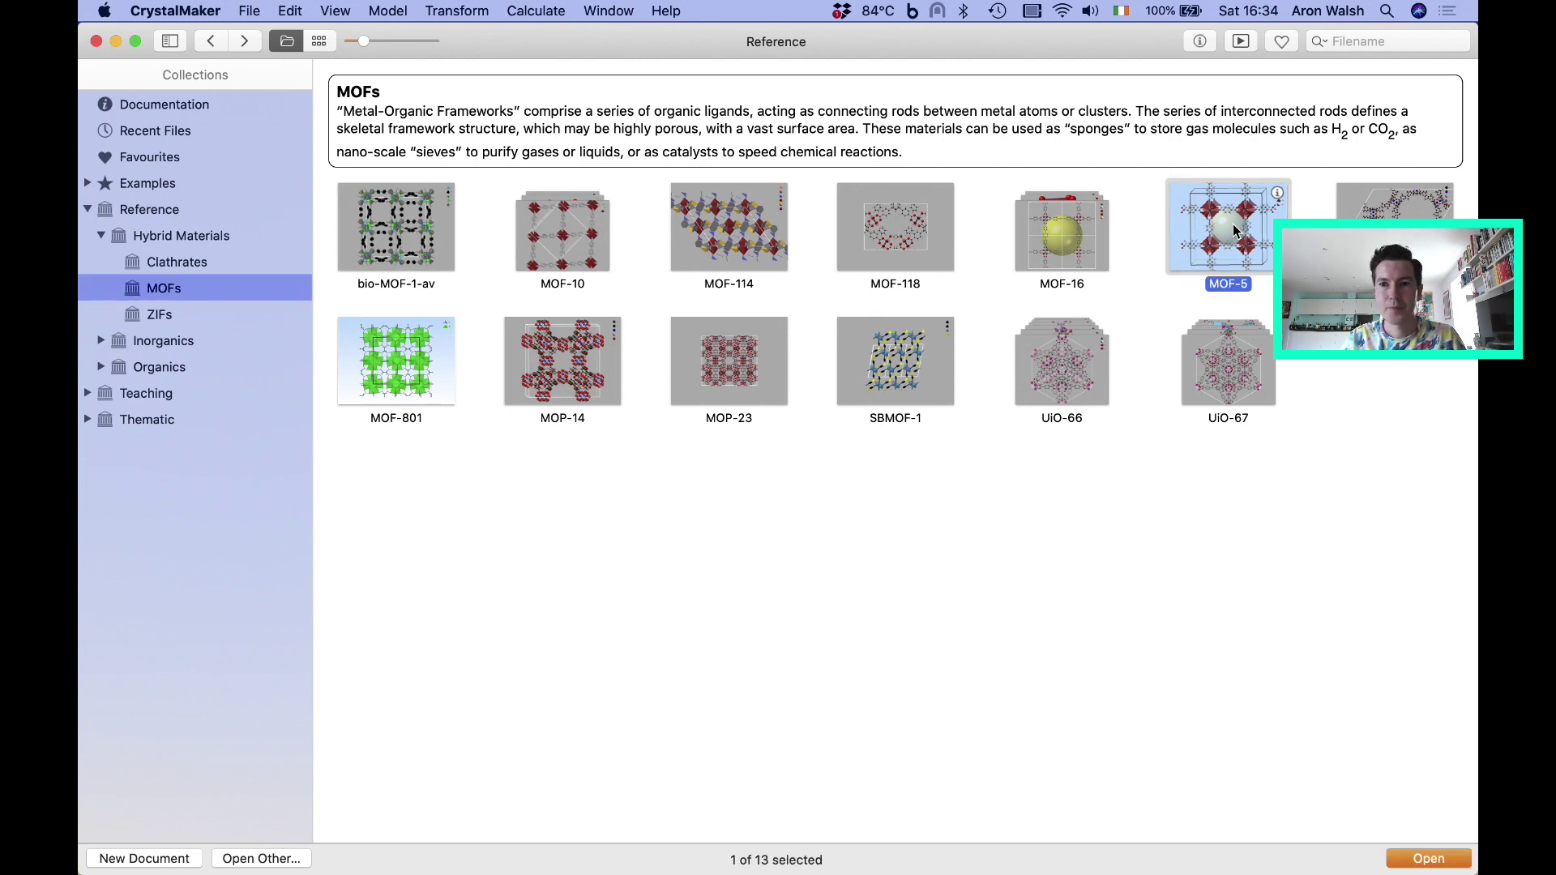
{"action": "double_click", "coordinate": [1232, 224]}
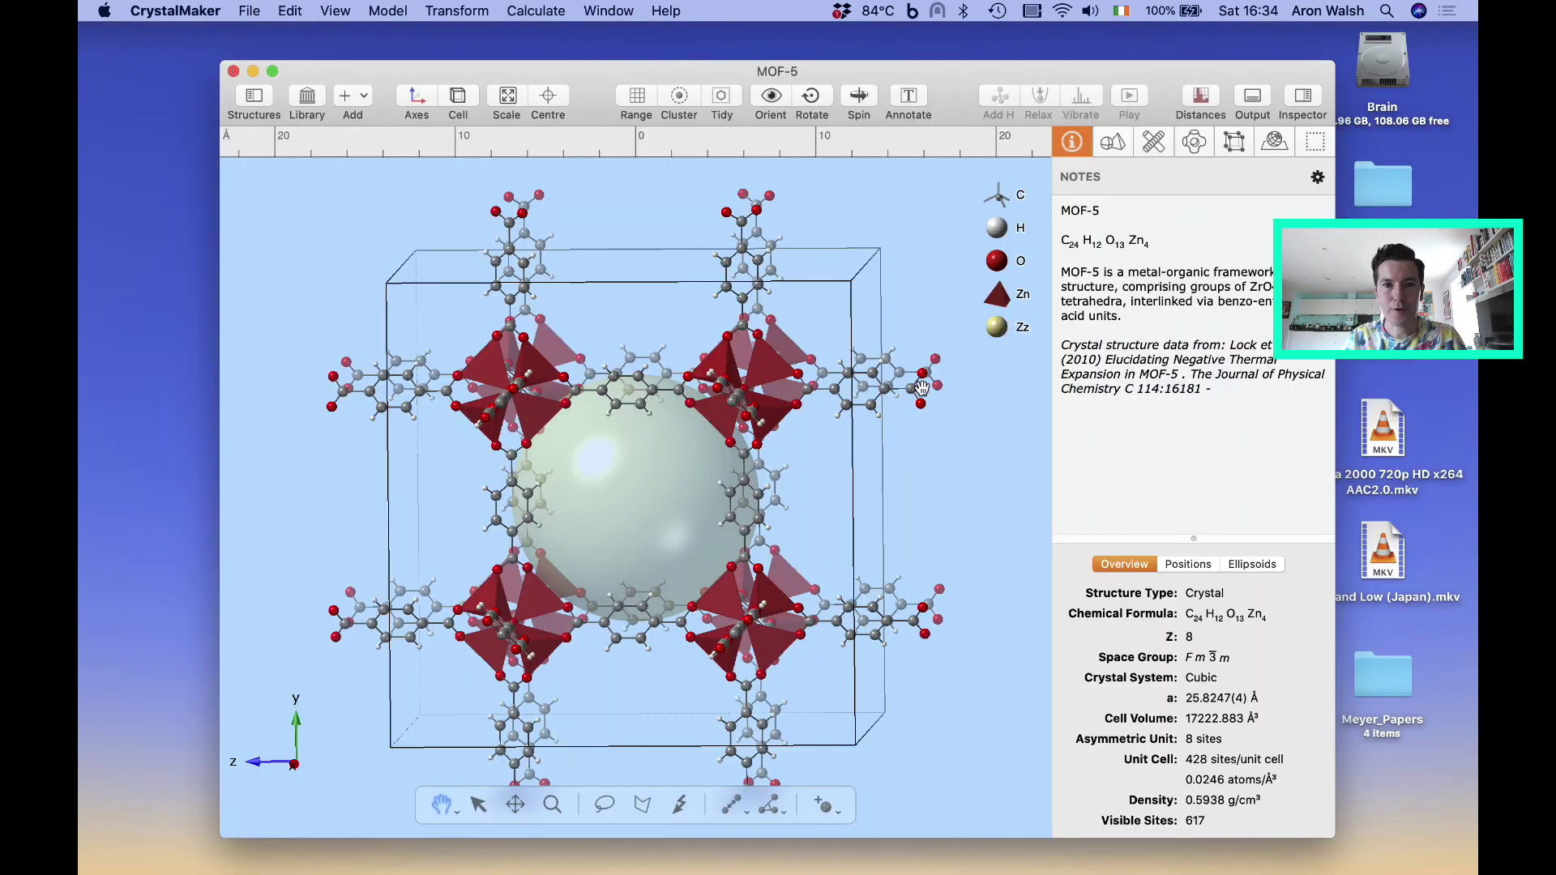
{"action": "left_click", "coordinate": [273, 71]}
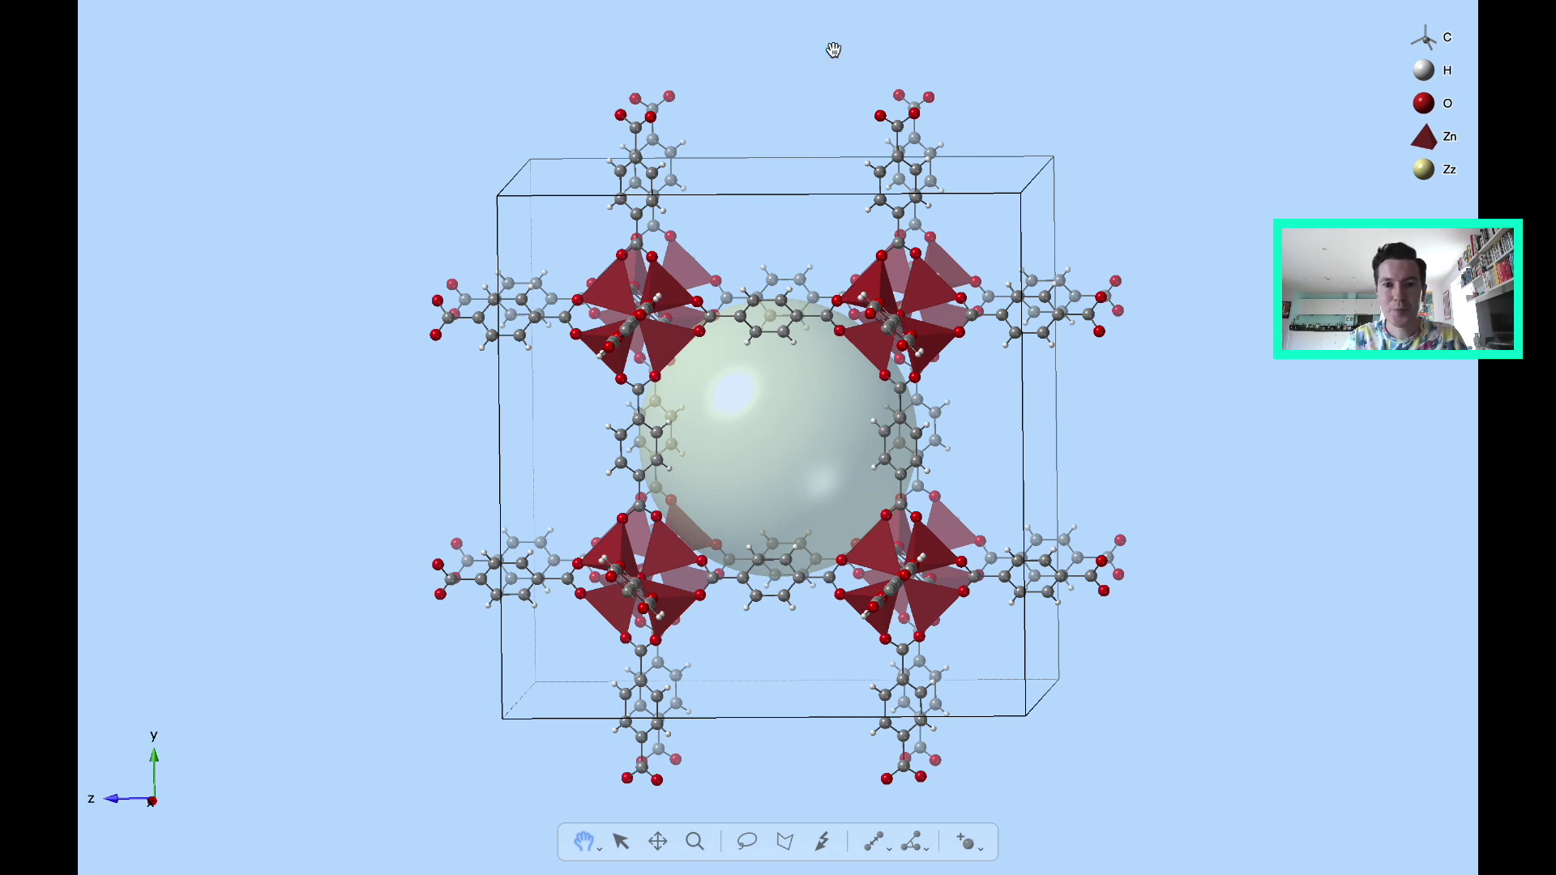
Measure the bond distance between the carboxylate carbon and the adjacent ring carbon on a vertical linker of MOF-5
{"action": "left_click_drag", "start_coordinate": [1039, 392], "coordinate": [862, 403]}
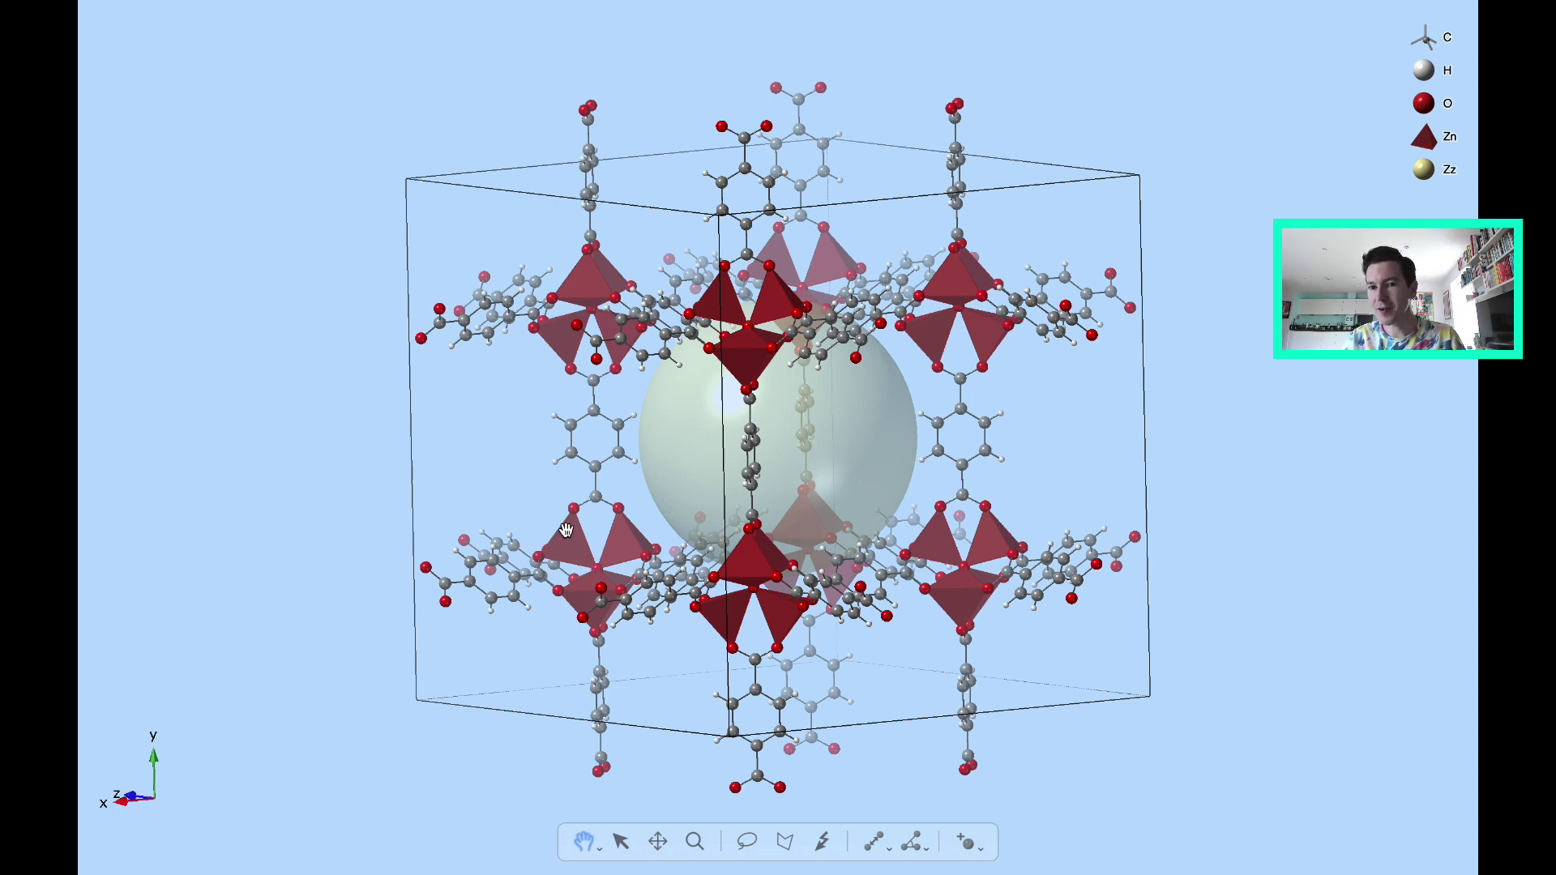
{"action": "left_click_drag", "start_coordinate": [970, 377], "coordinate": [1250, 375]}
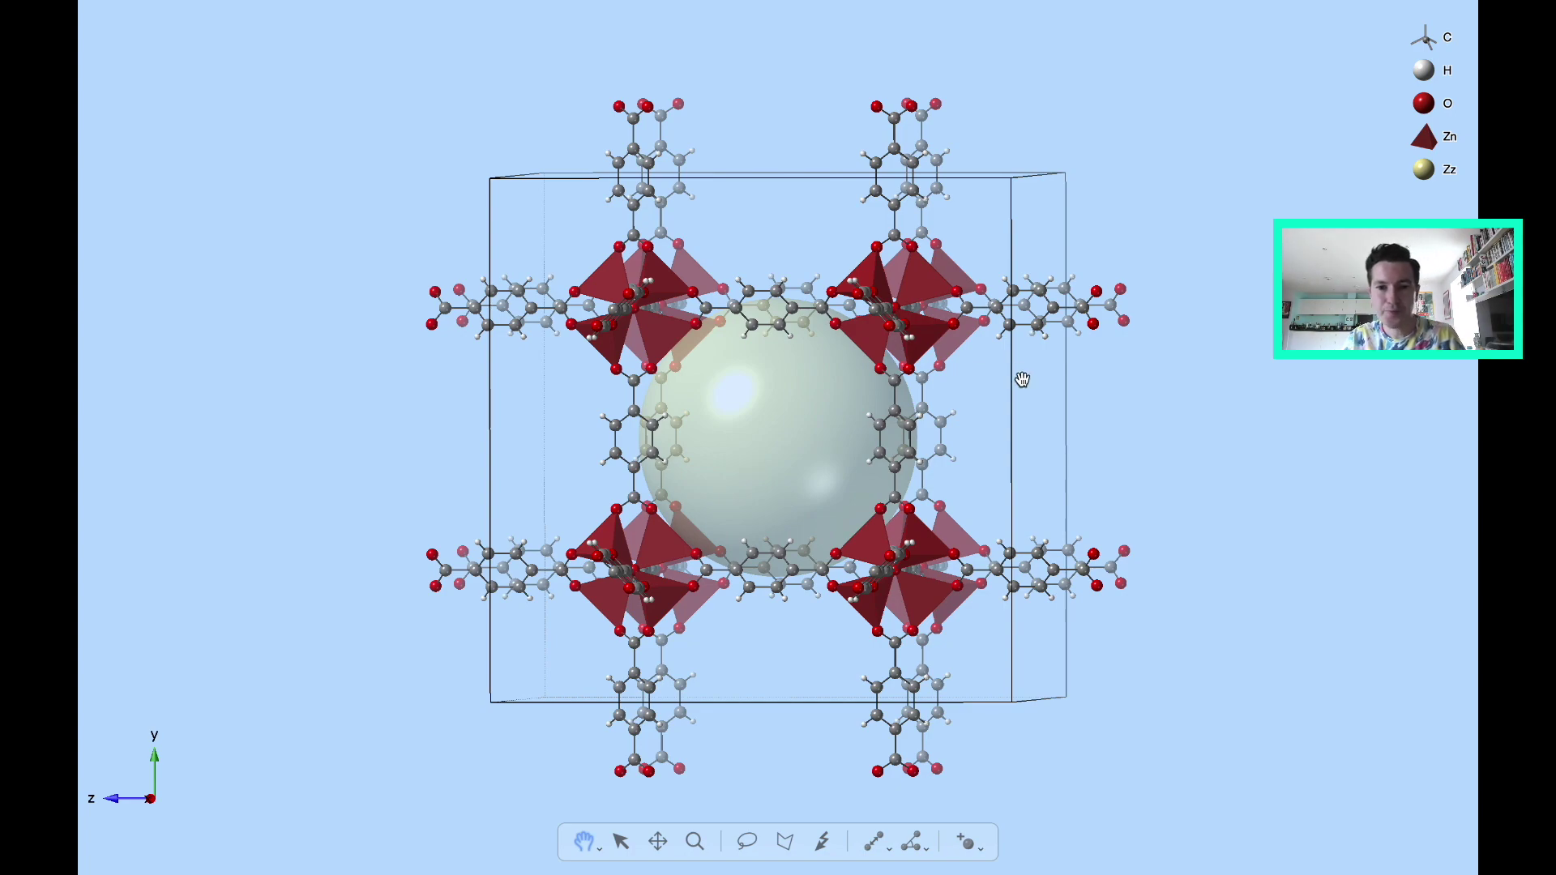
{"action": "left_click_drag", "start_coordinate": [1025, 389], "coordinate": [613, 377]}
{"action": "left_click_drag", "start_coordinate": [967, 509], "coordinate": [951, 738]}
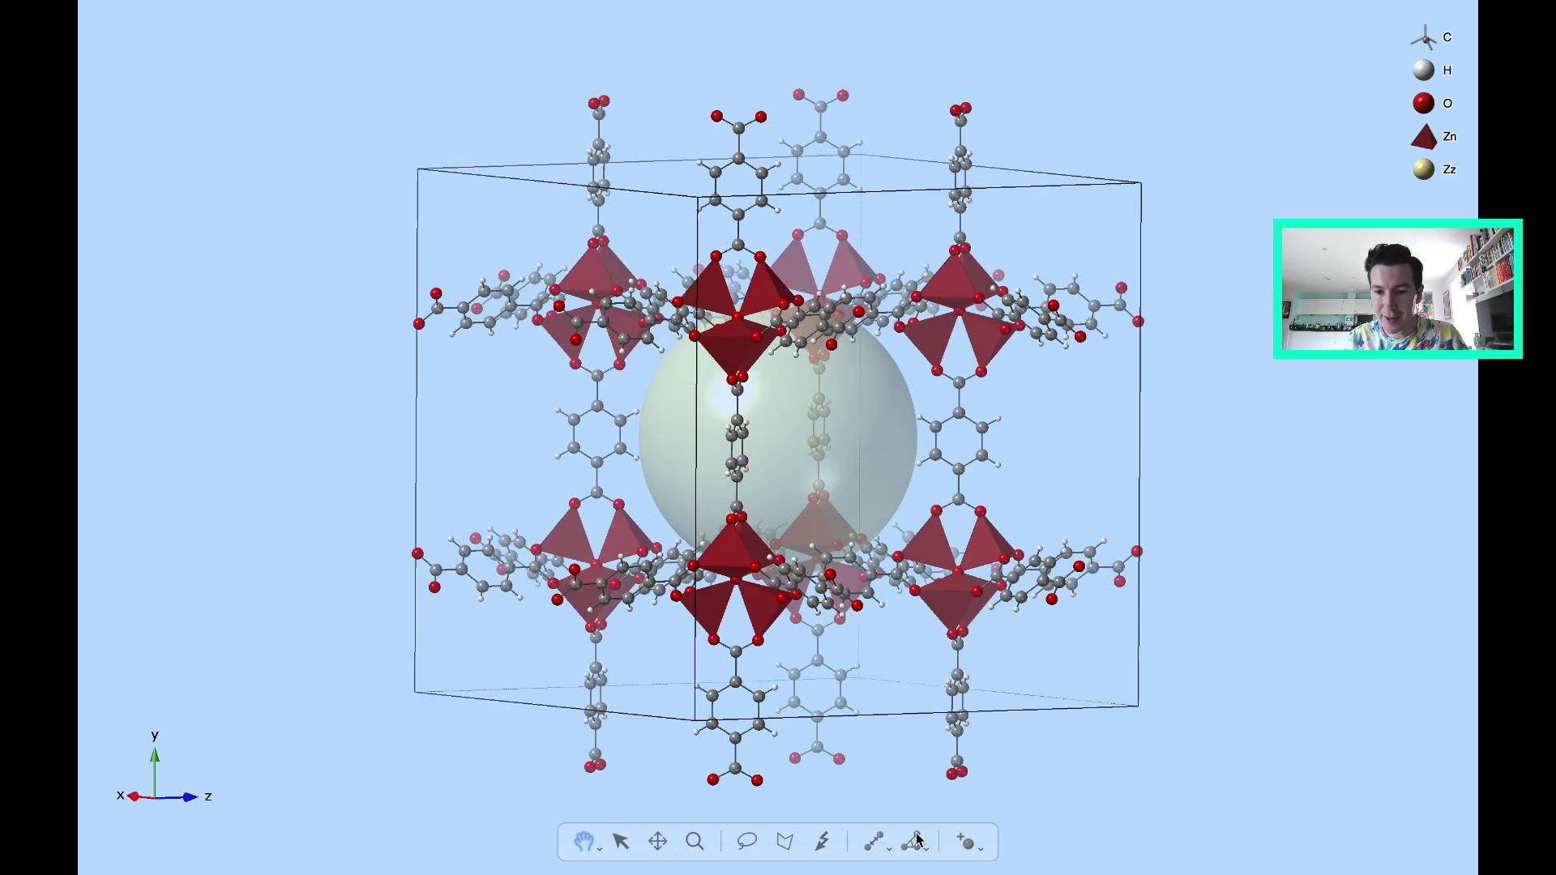
{"action": "left_click", "coordinate": [870, 842]}
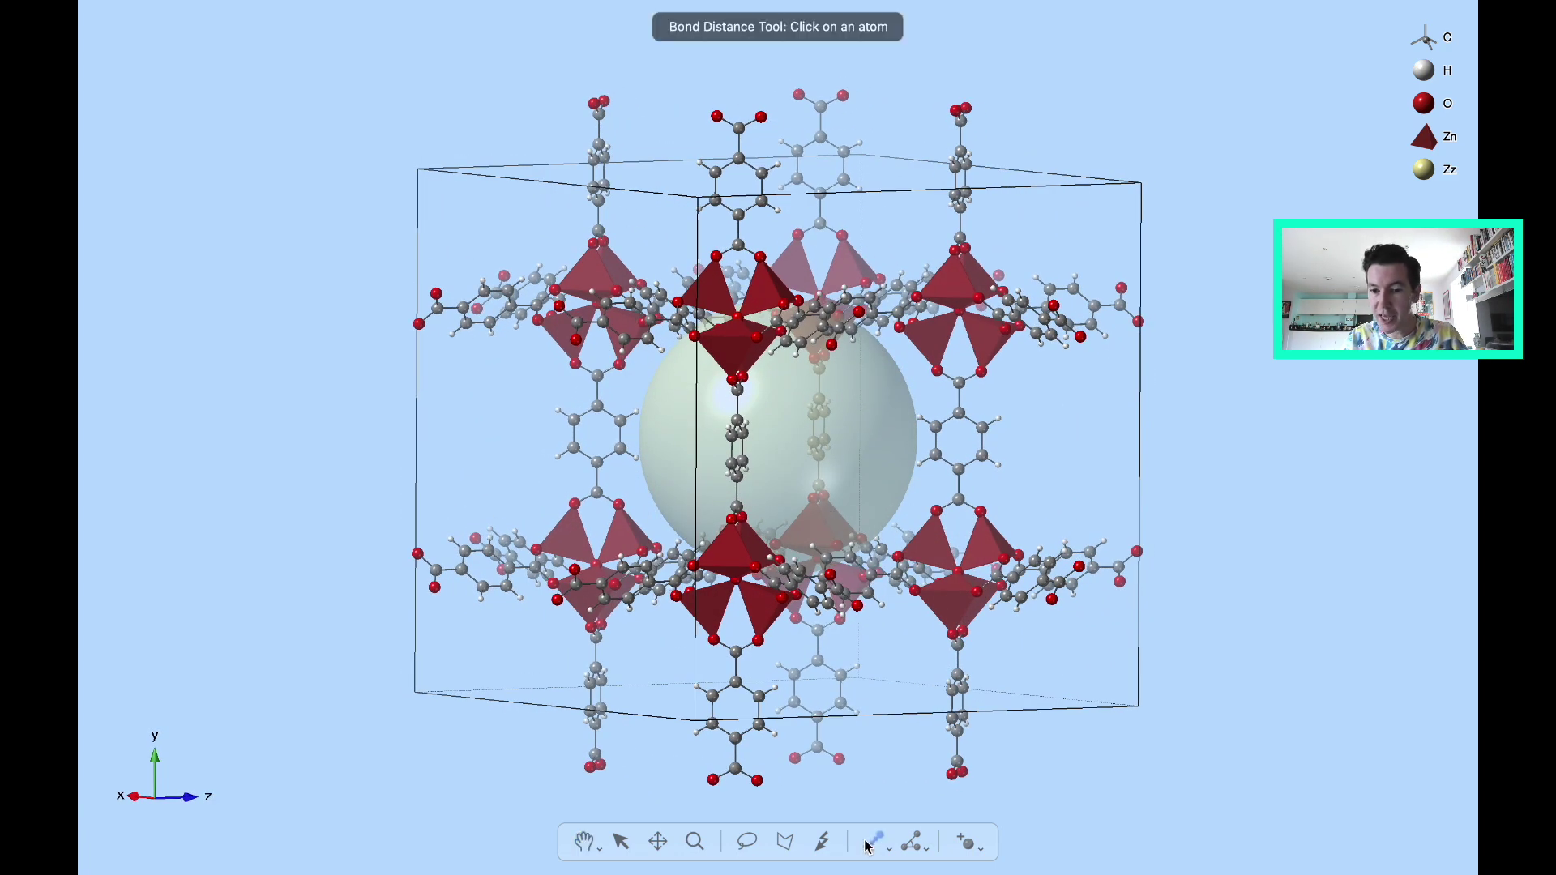
{"action": "left_click", "coordinate": [959, 383]}
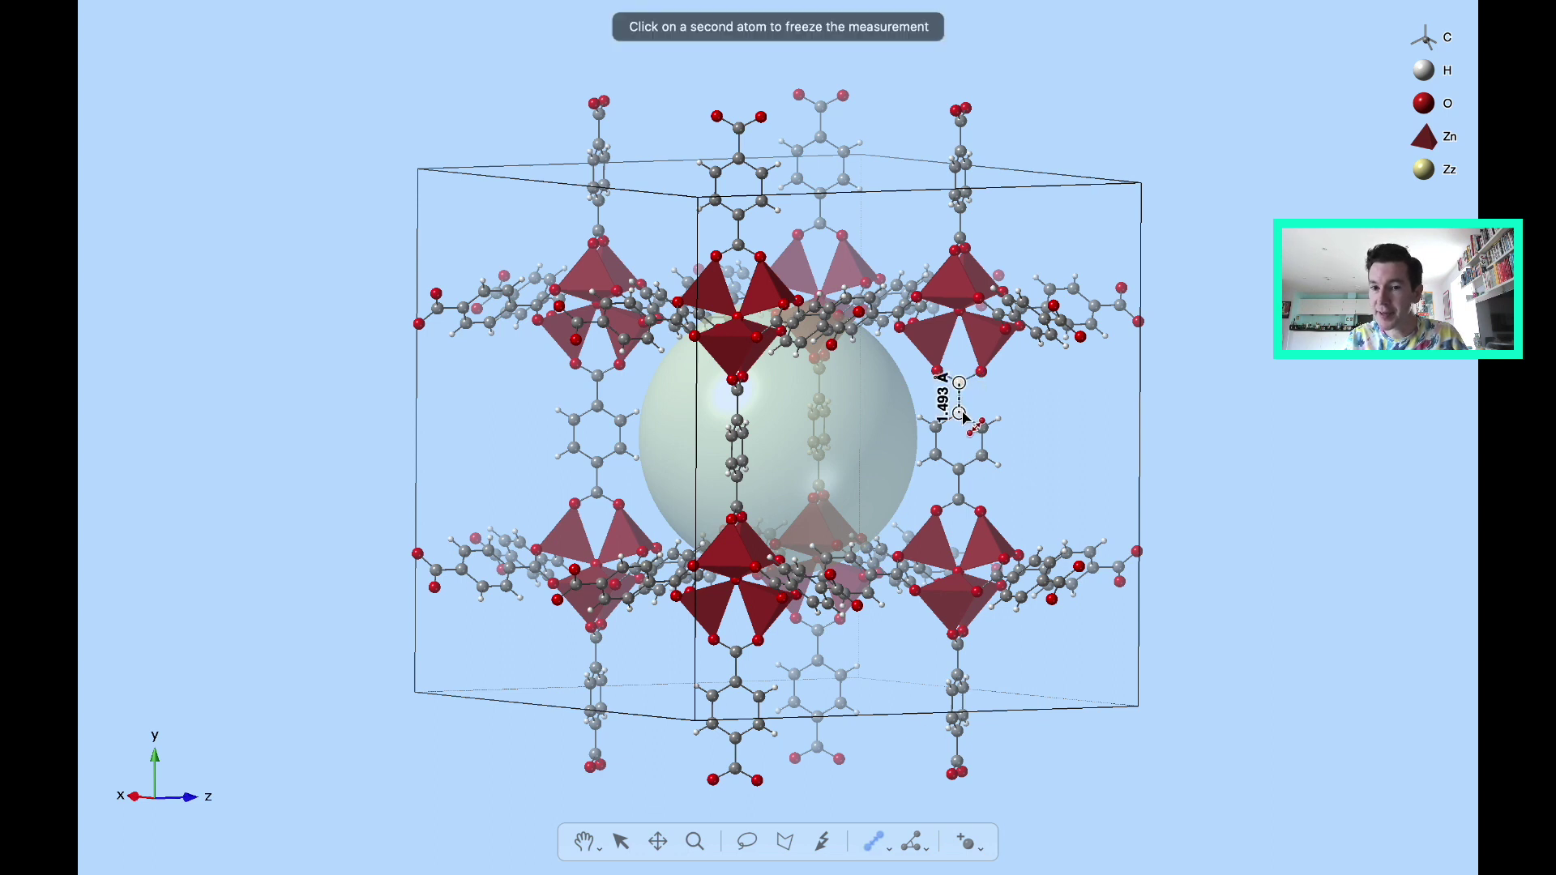
{"action": "left_click", "coordinate": [960, 414]}
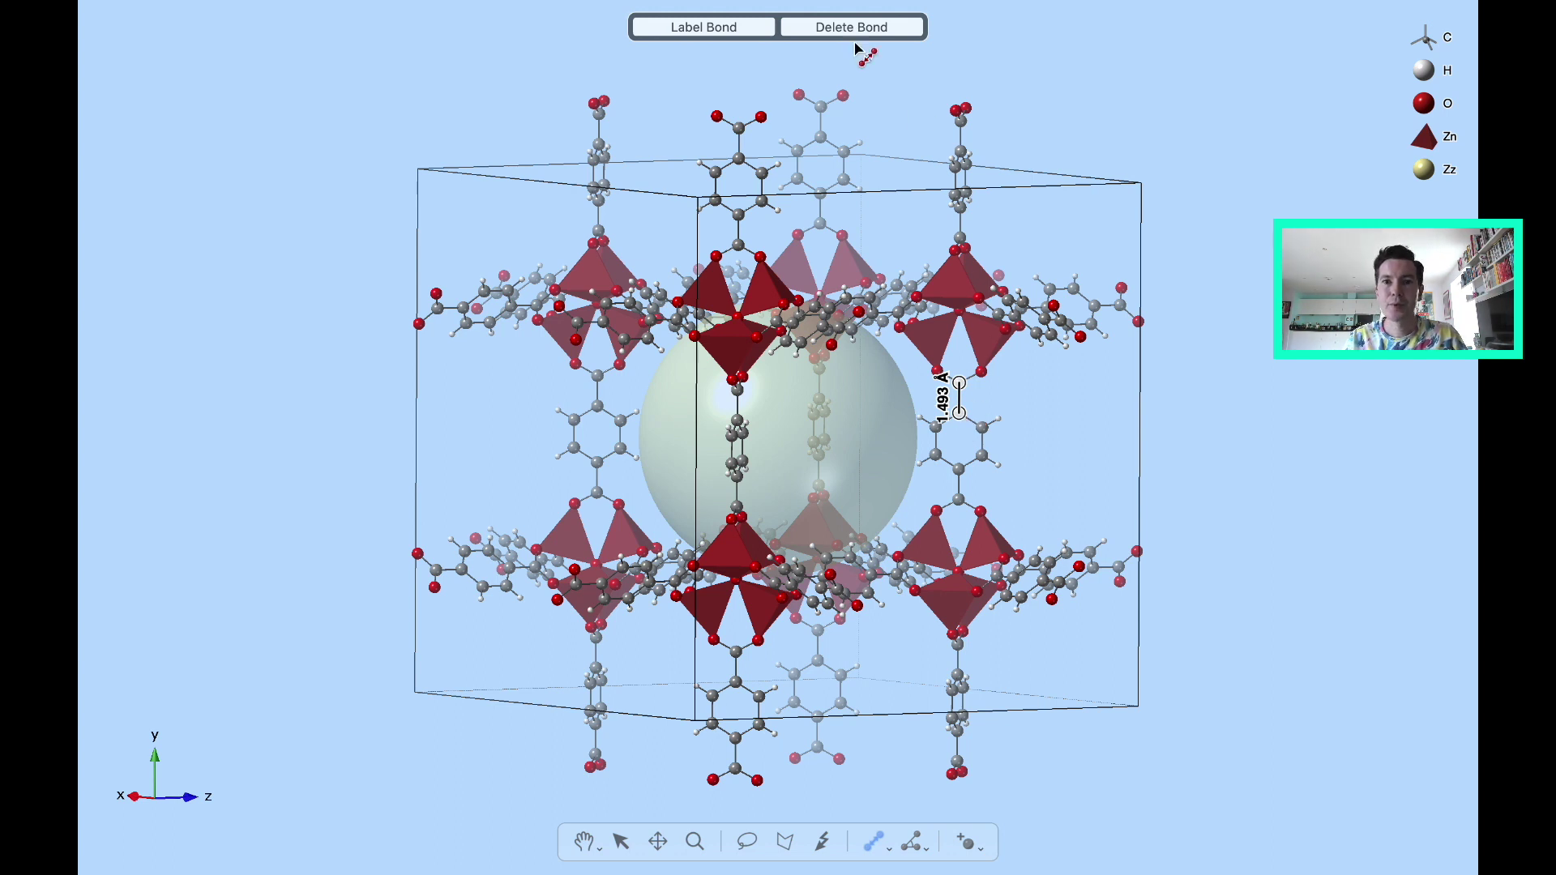
Label the measured carbon–carbon bond with its distance and orient the MOF-5 structure to look straight along the z axis
{"action": "left_click", "coordinate": [705, 28]}
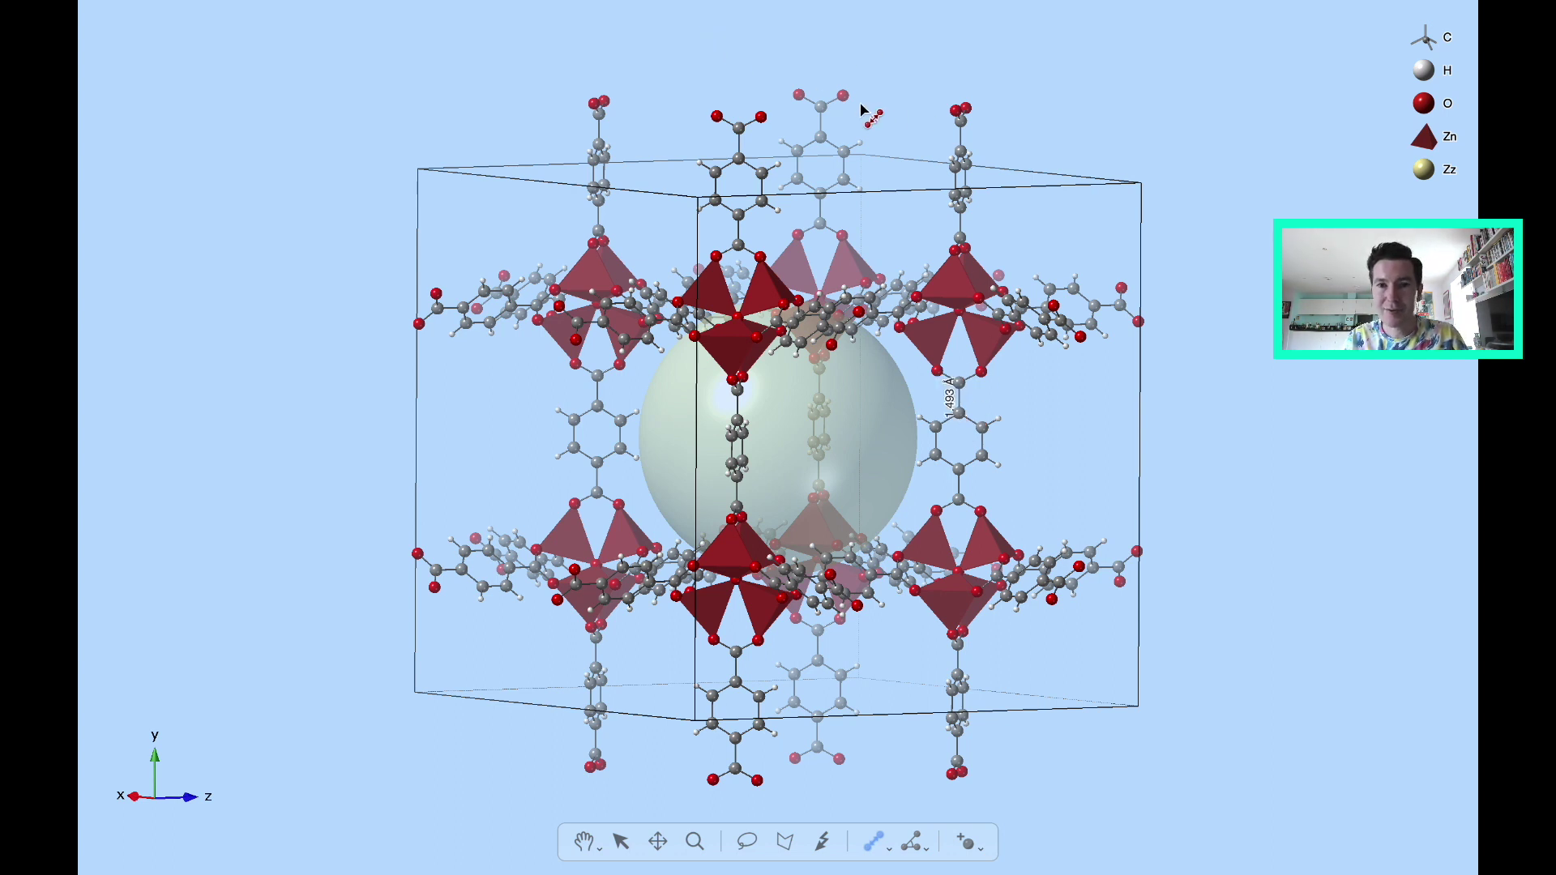
{"action": "mouse_move", "coordinate": [879, 6]}
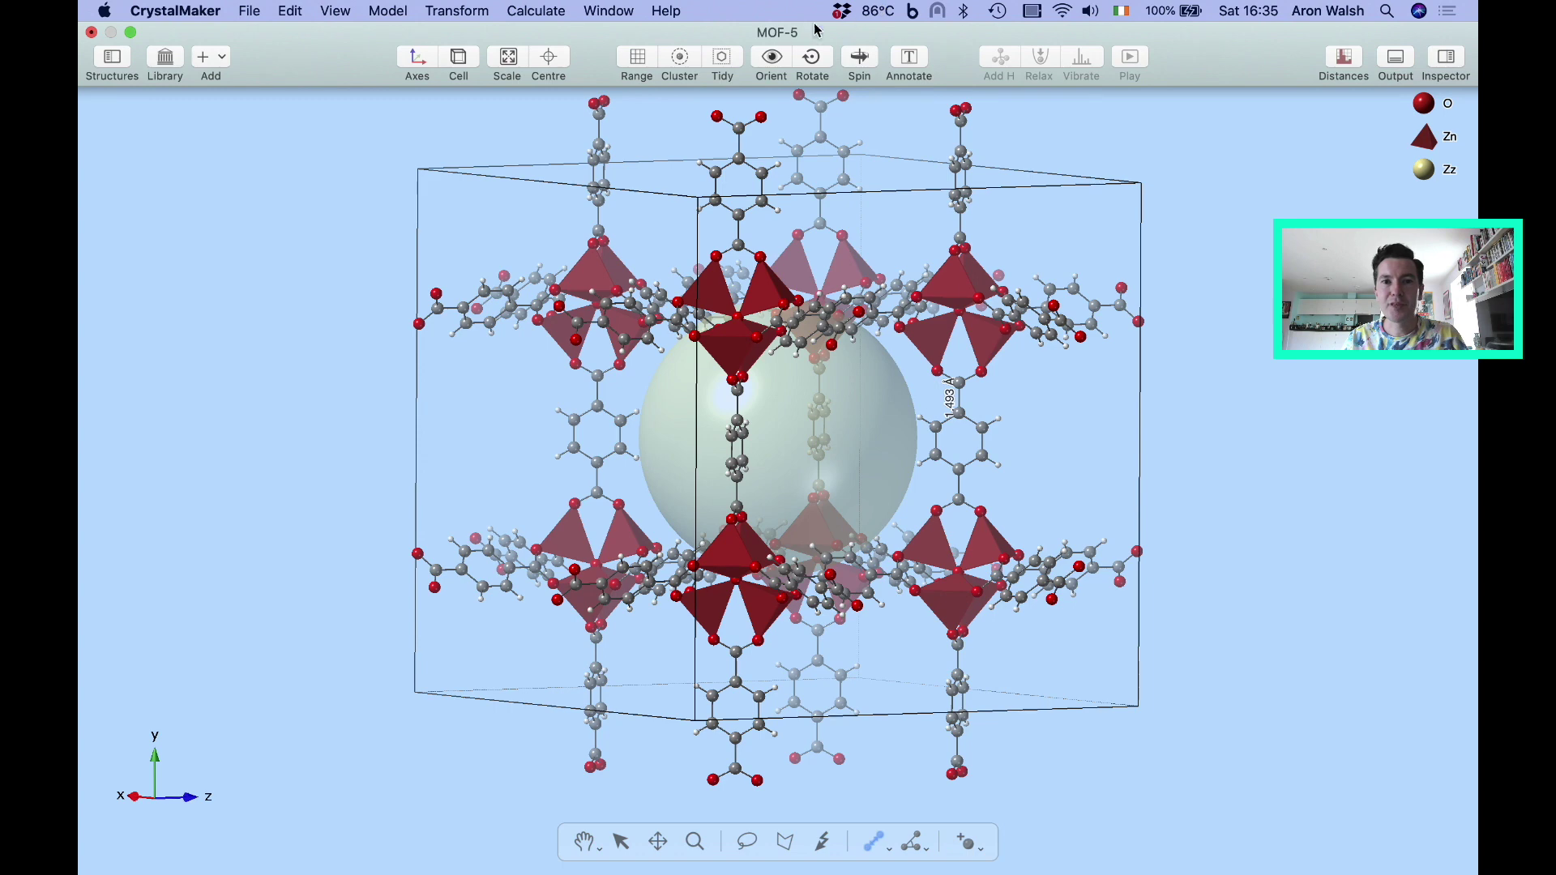
{"action": "left_click", "coordinate": [772, 58]}
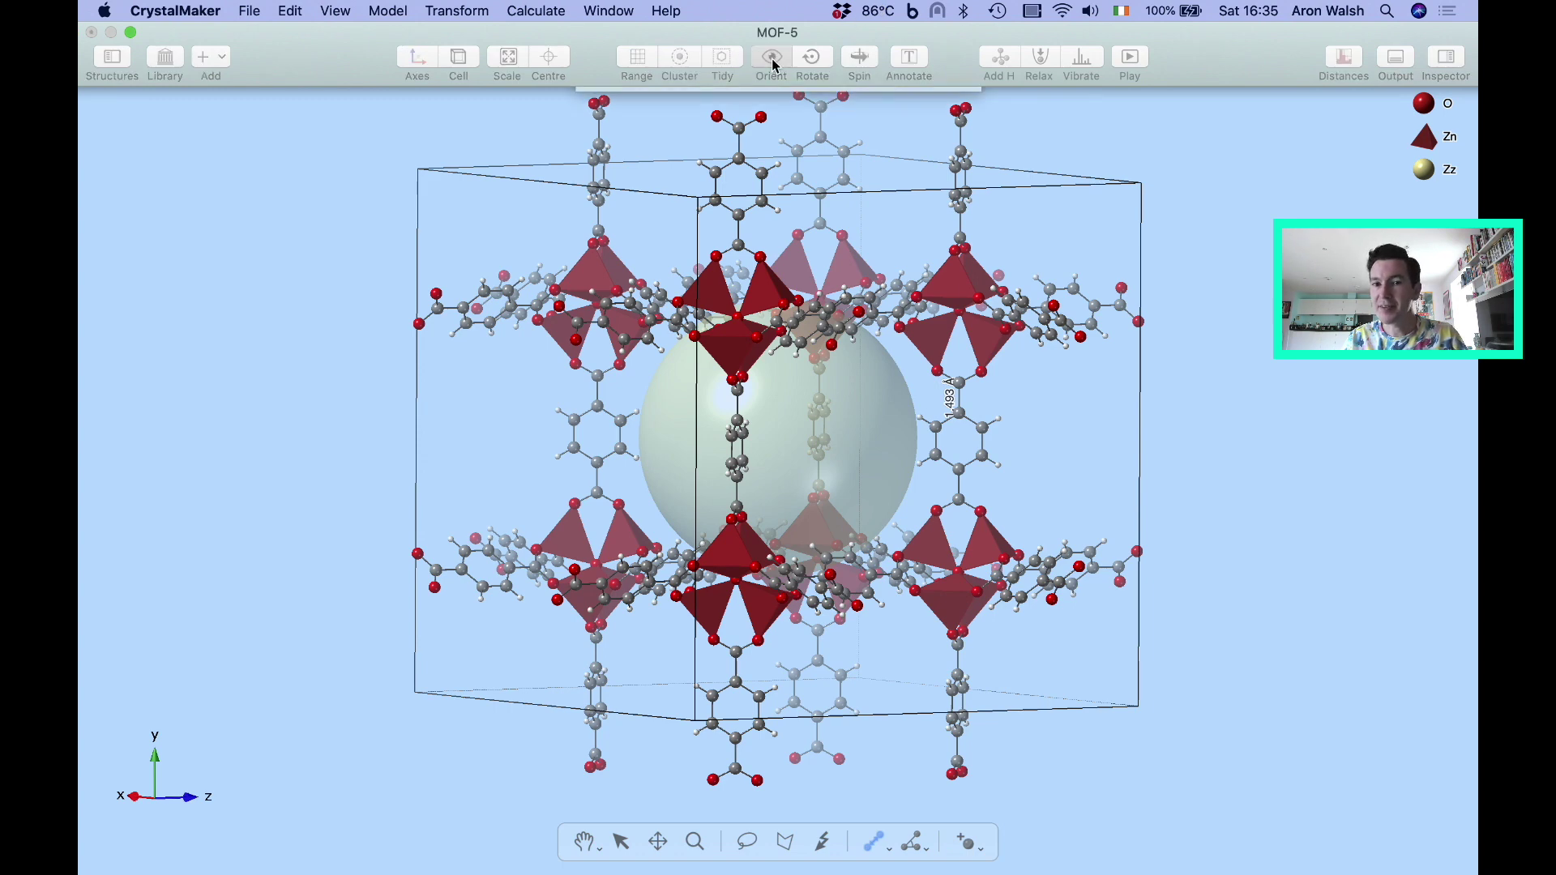
{"action": "left_click", "coordinate": [777, 233]}
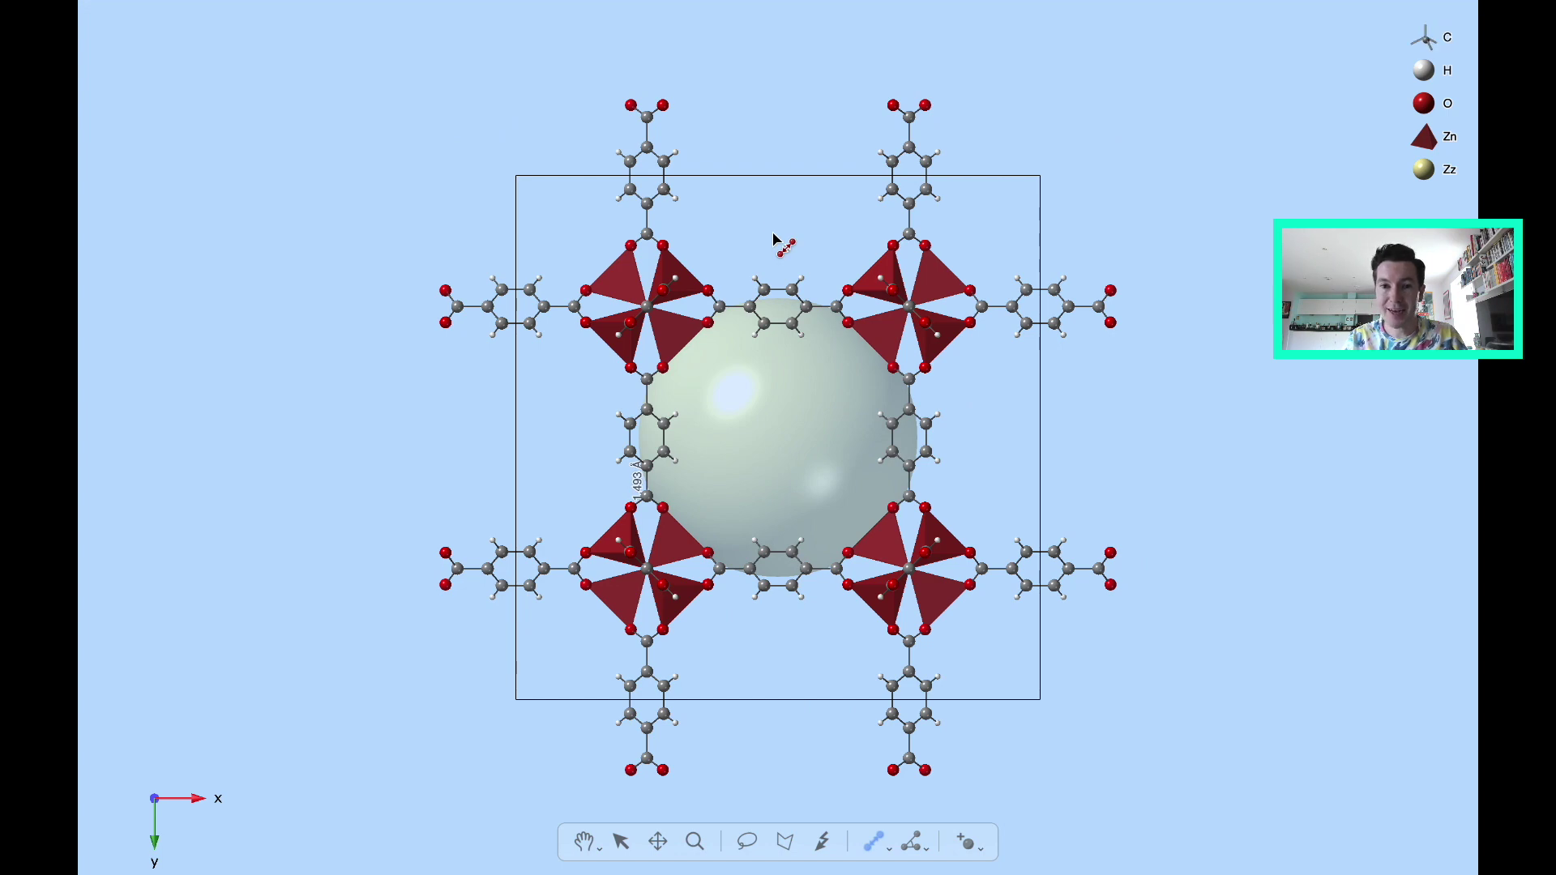
Preview the automatic spinning of the MOF-5 model and stop it
{"action": "mouse_move", "coordinate": [820, 4]}
{"action": "left_click", "coordinate": [865, 65]}
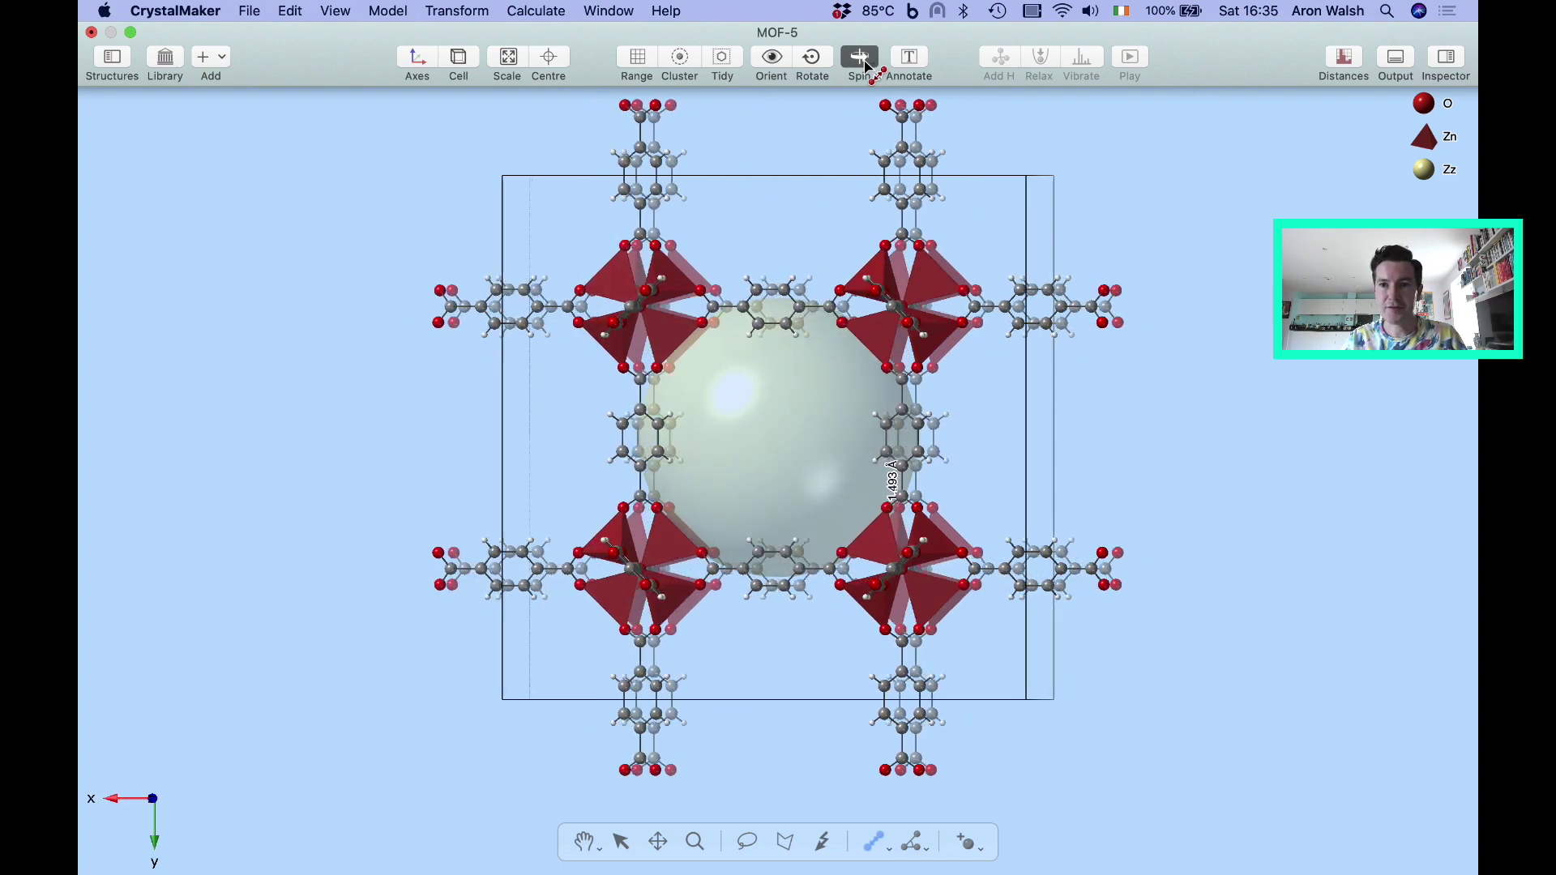
{"action": "left_click", "coordinate": [864, 61]}
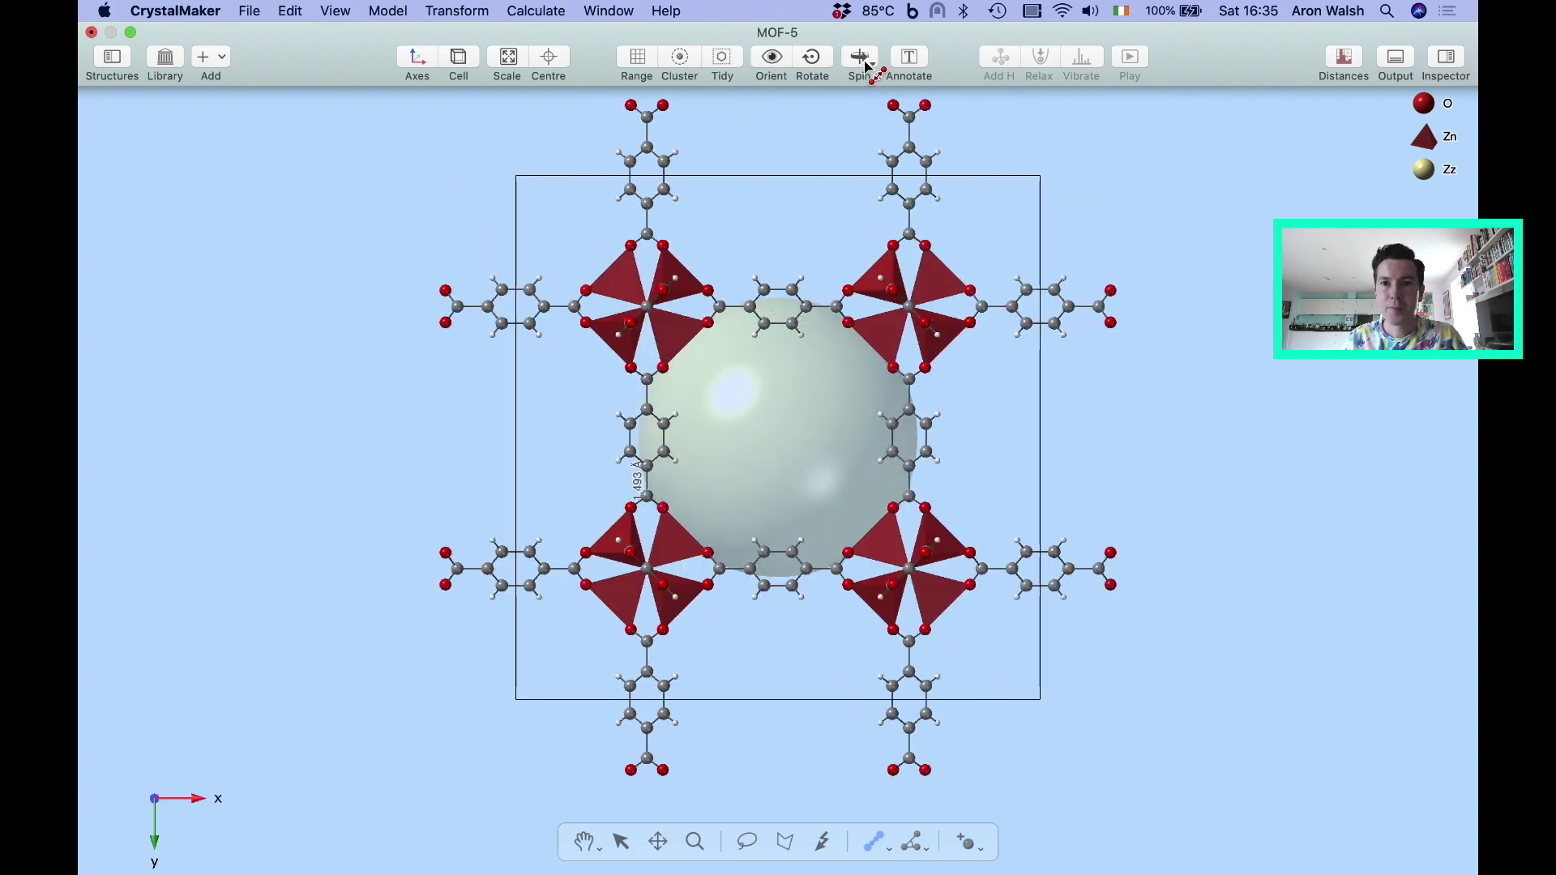
Show the structure's inspector with its notes and change the colour of the hydrogen atoms to dark green
{"action": "left_click", "coordinate": [1448, 61]}
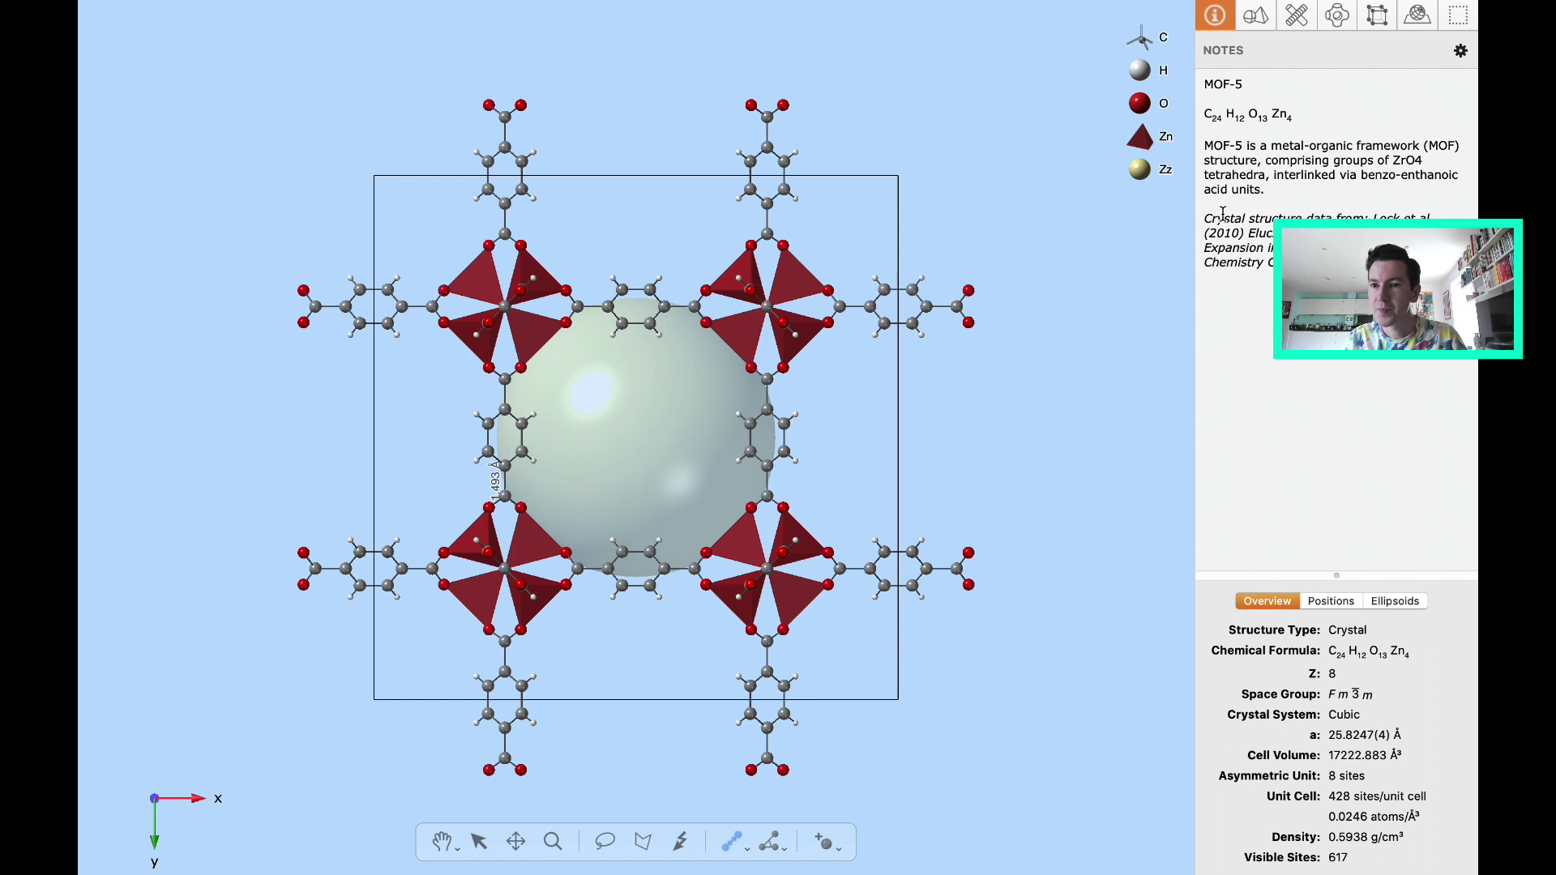
{"action": "left_click", "coordinate": [1253, 16]}
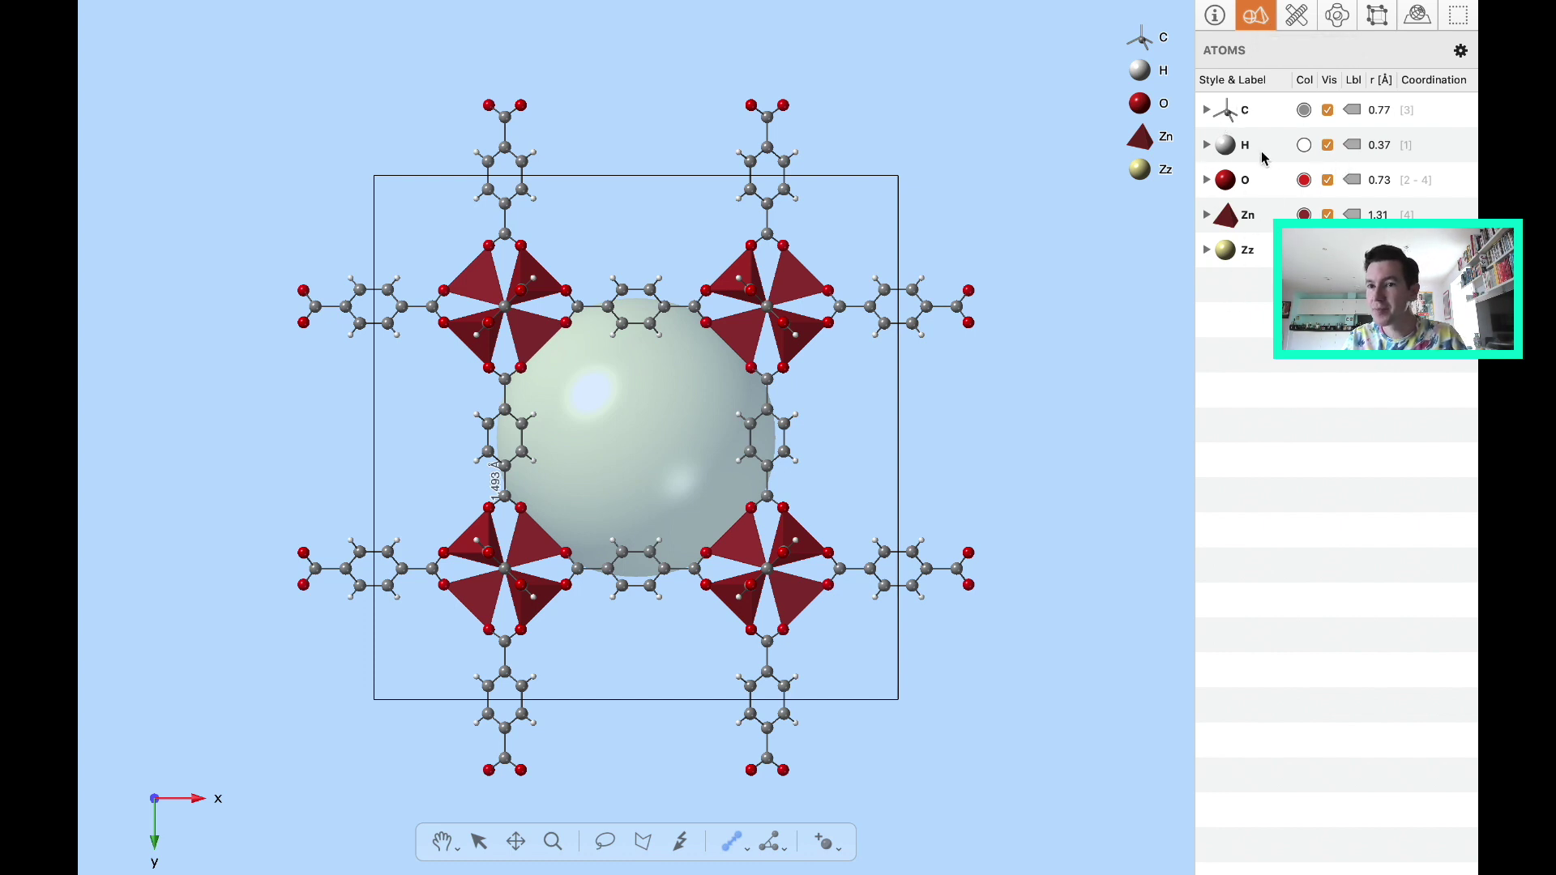
{"action": "left_click", "coordinate": [1226, 146]}
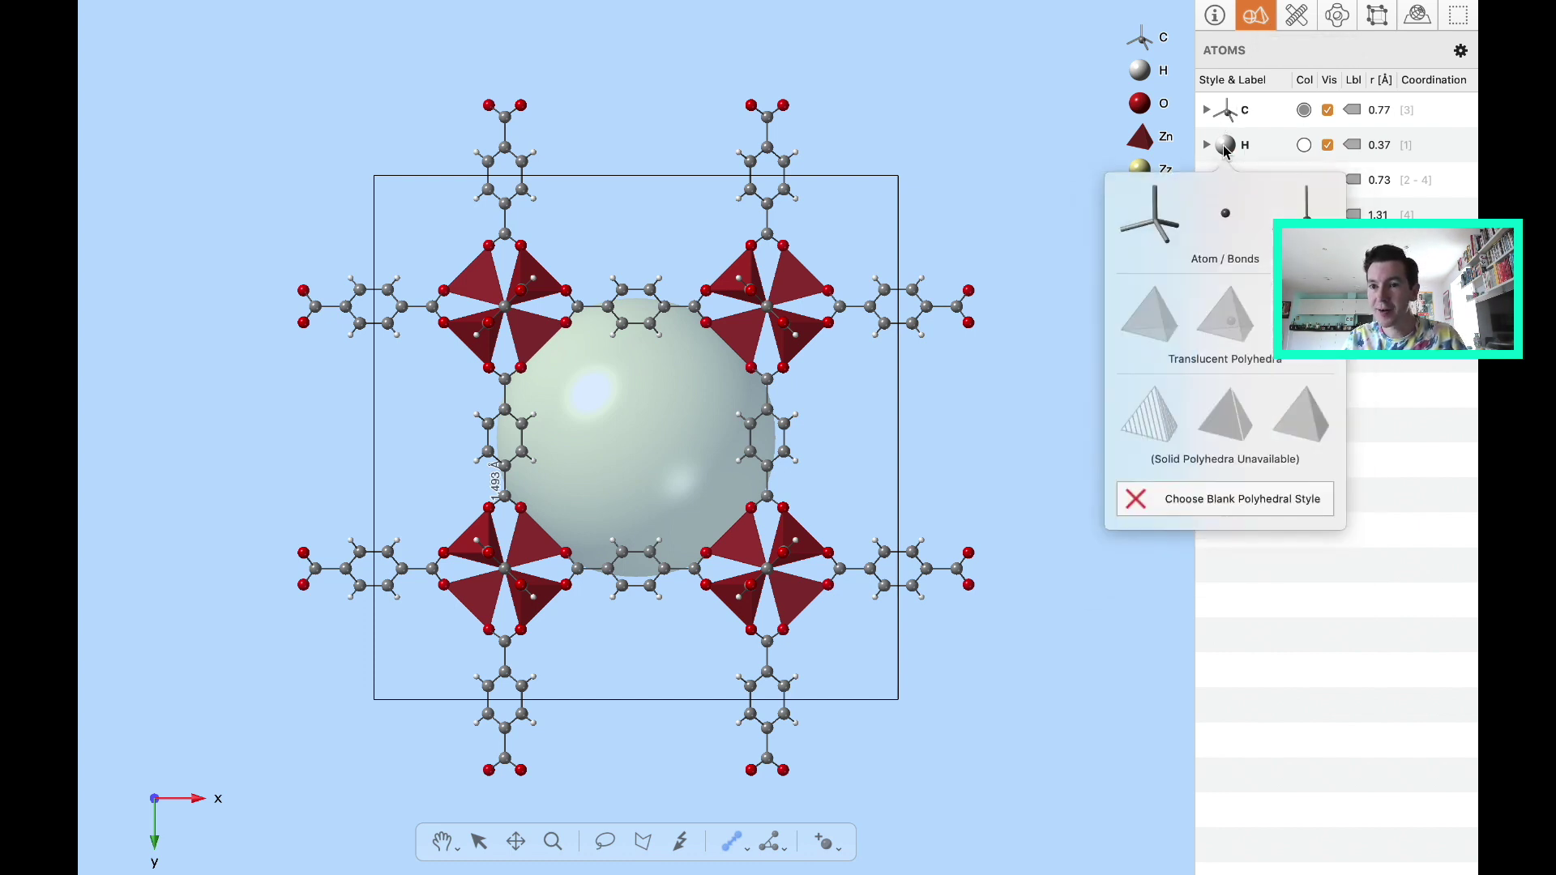
{"action": "left_click", "coordinate": [1286, 150]}
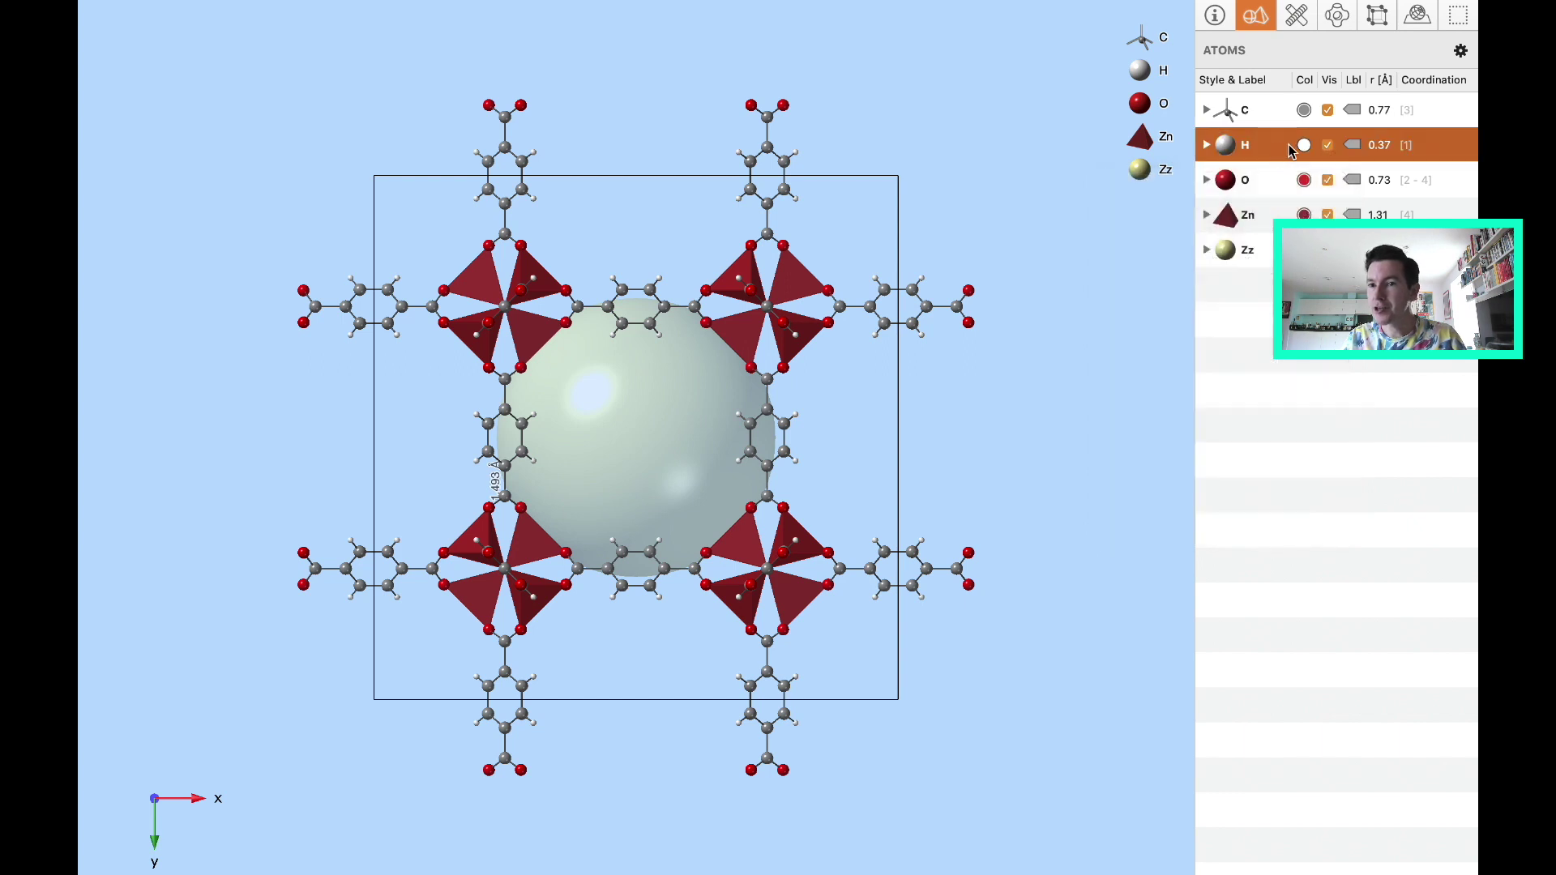
{"action": "left_click", "coordinate": [1304, 145]}
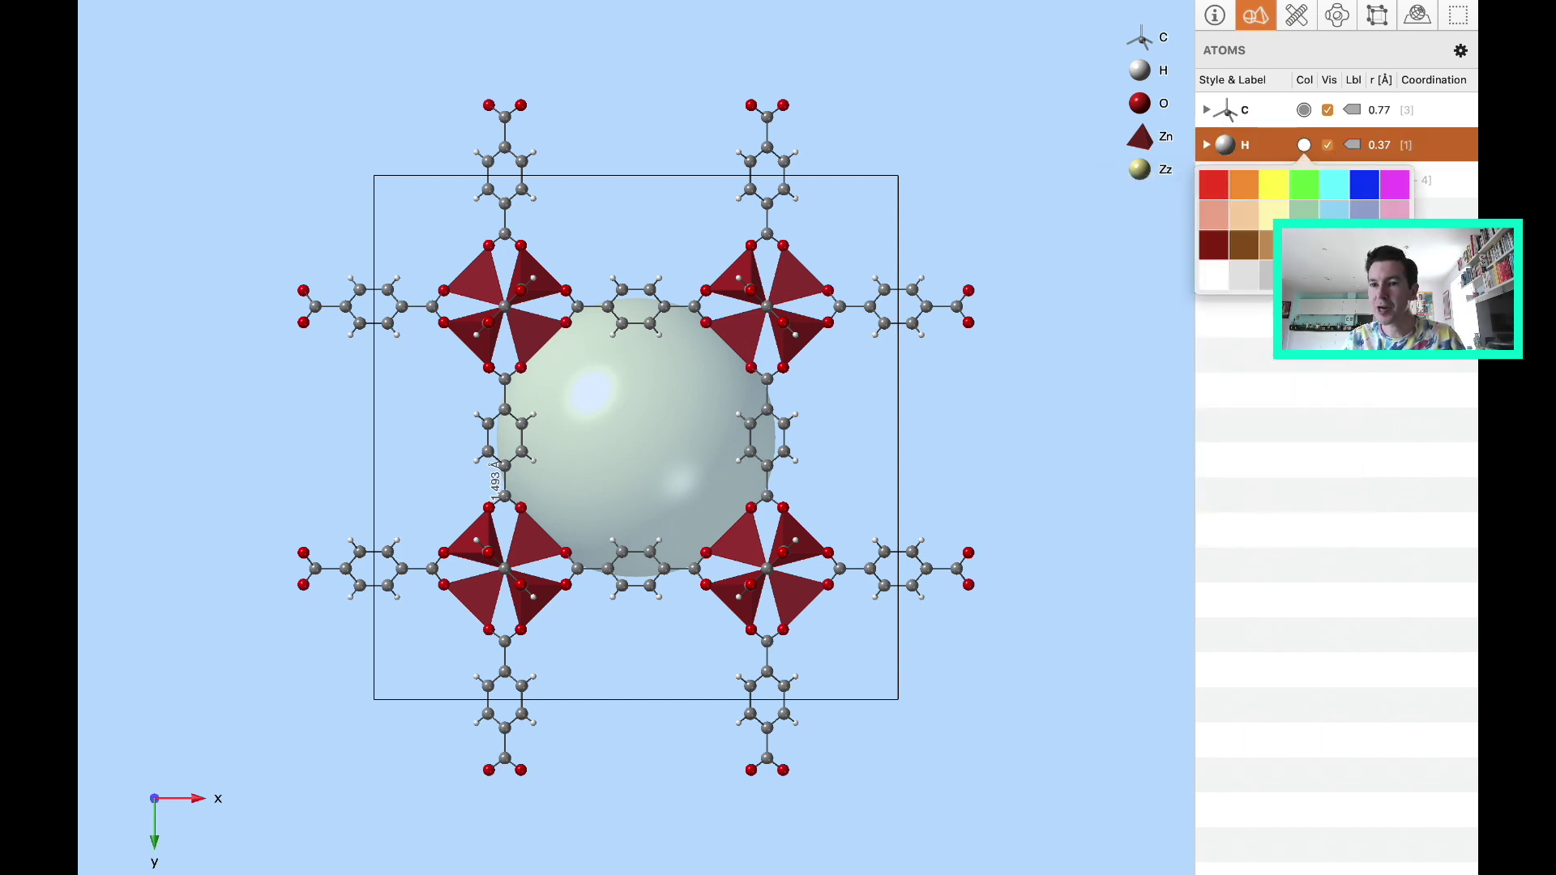
{"action": "left_click", "coordinate": [1304, 244]}
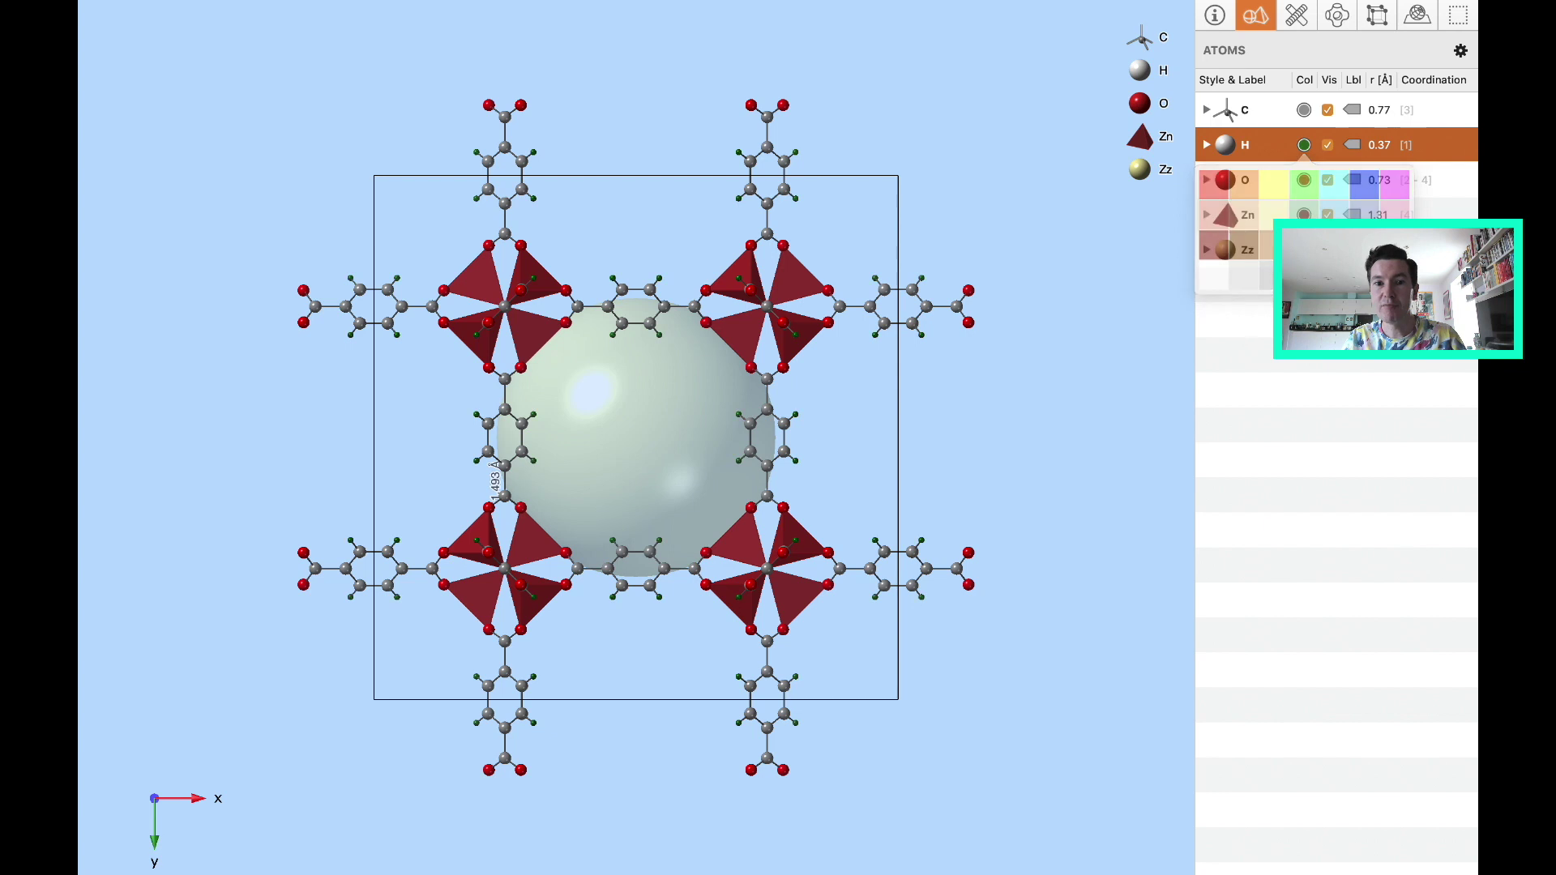
Set the hydrogen atoms' radius to 2 Å and hide the carbon atoms in the MOF-5 model
{"action": "double_click", "coordinate": [1380, 146]}
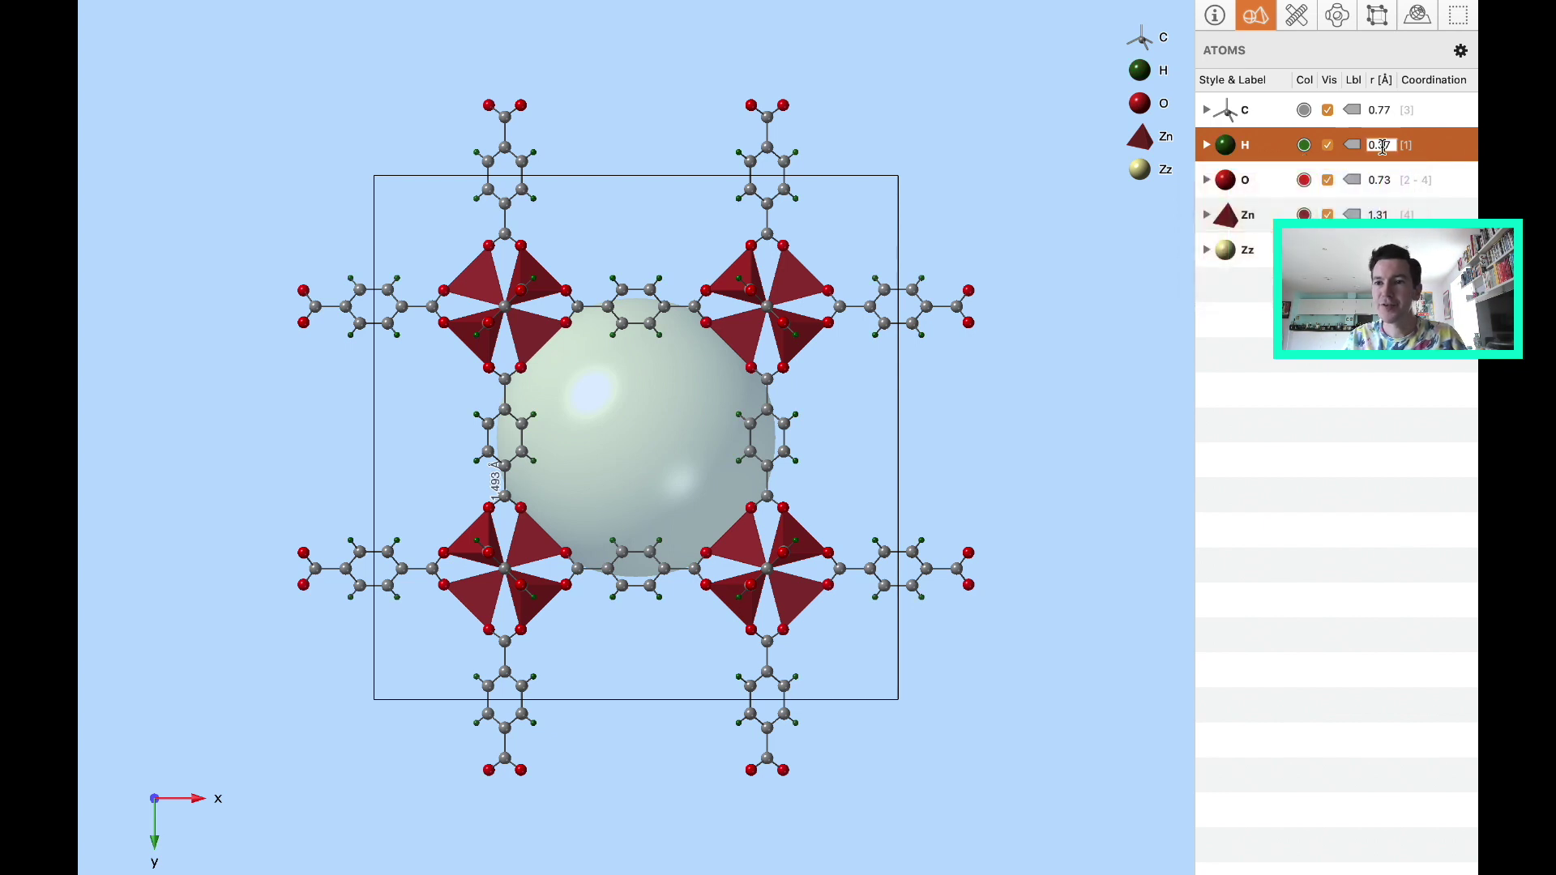
{"action": "type", "text": "2"}
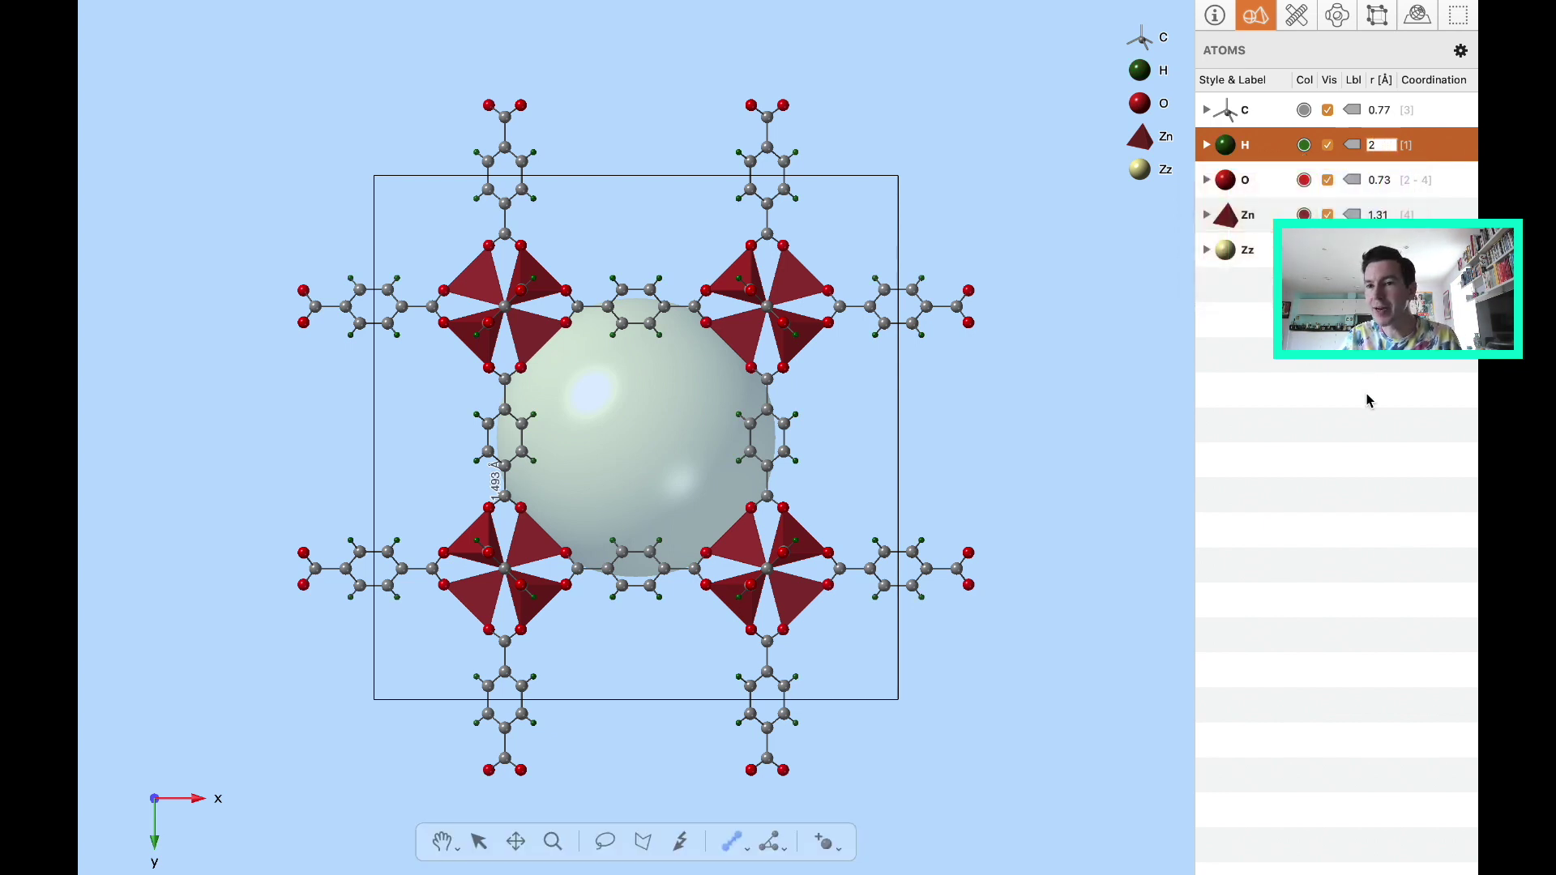
{"action": "key", "text": "Return"}
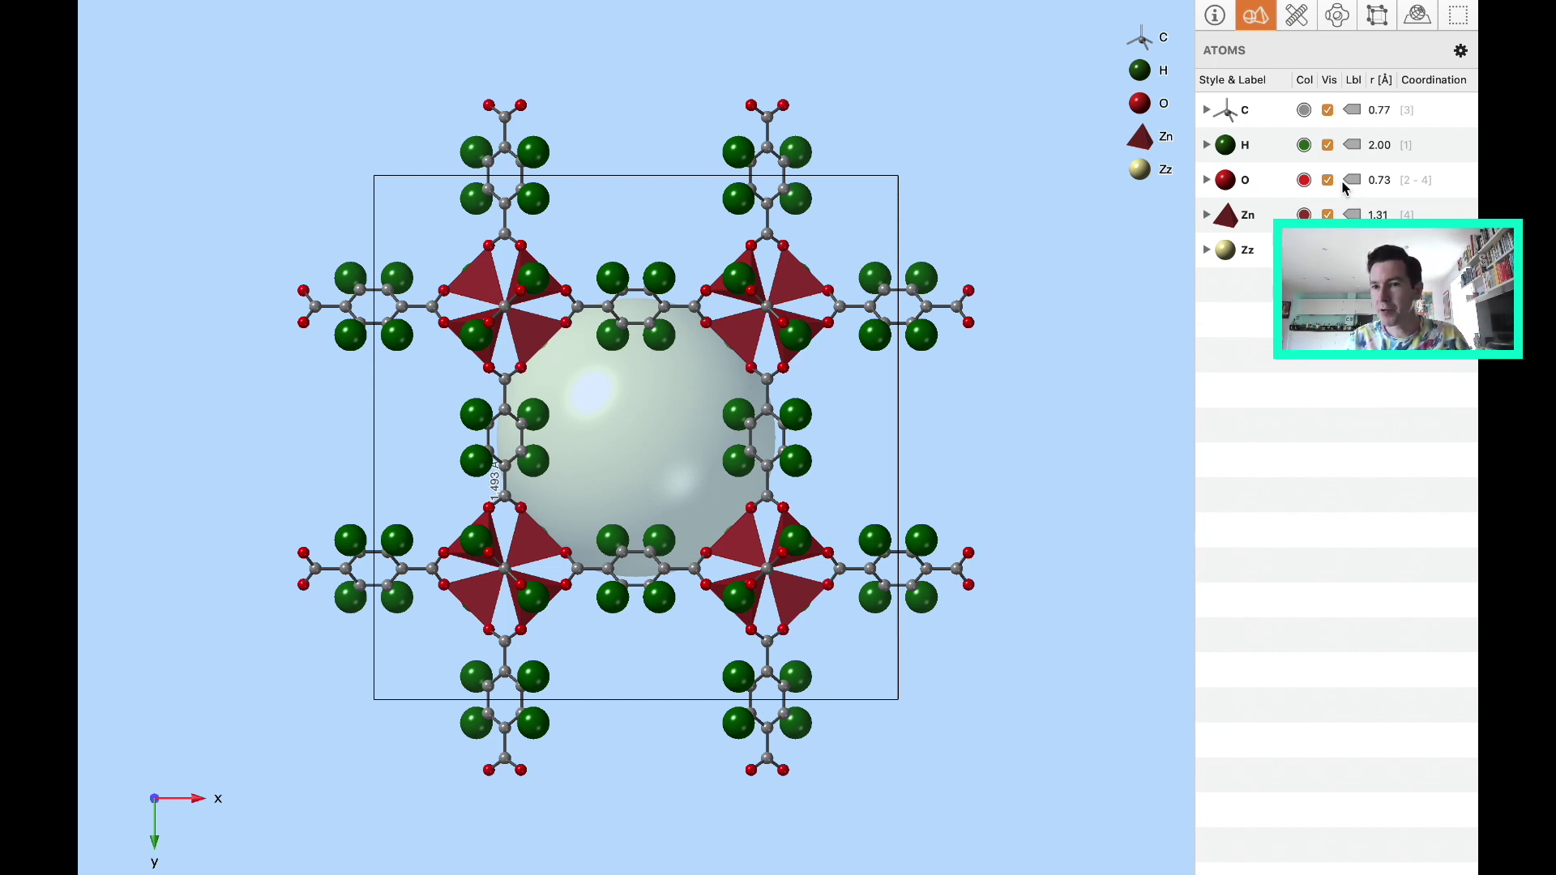
{"action": "left_click", "coordinate": [1327, 110]}
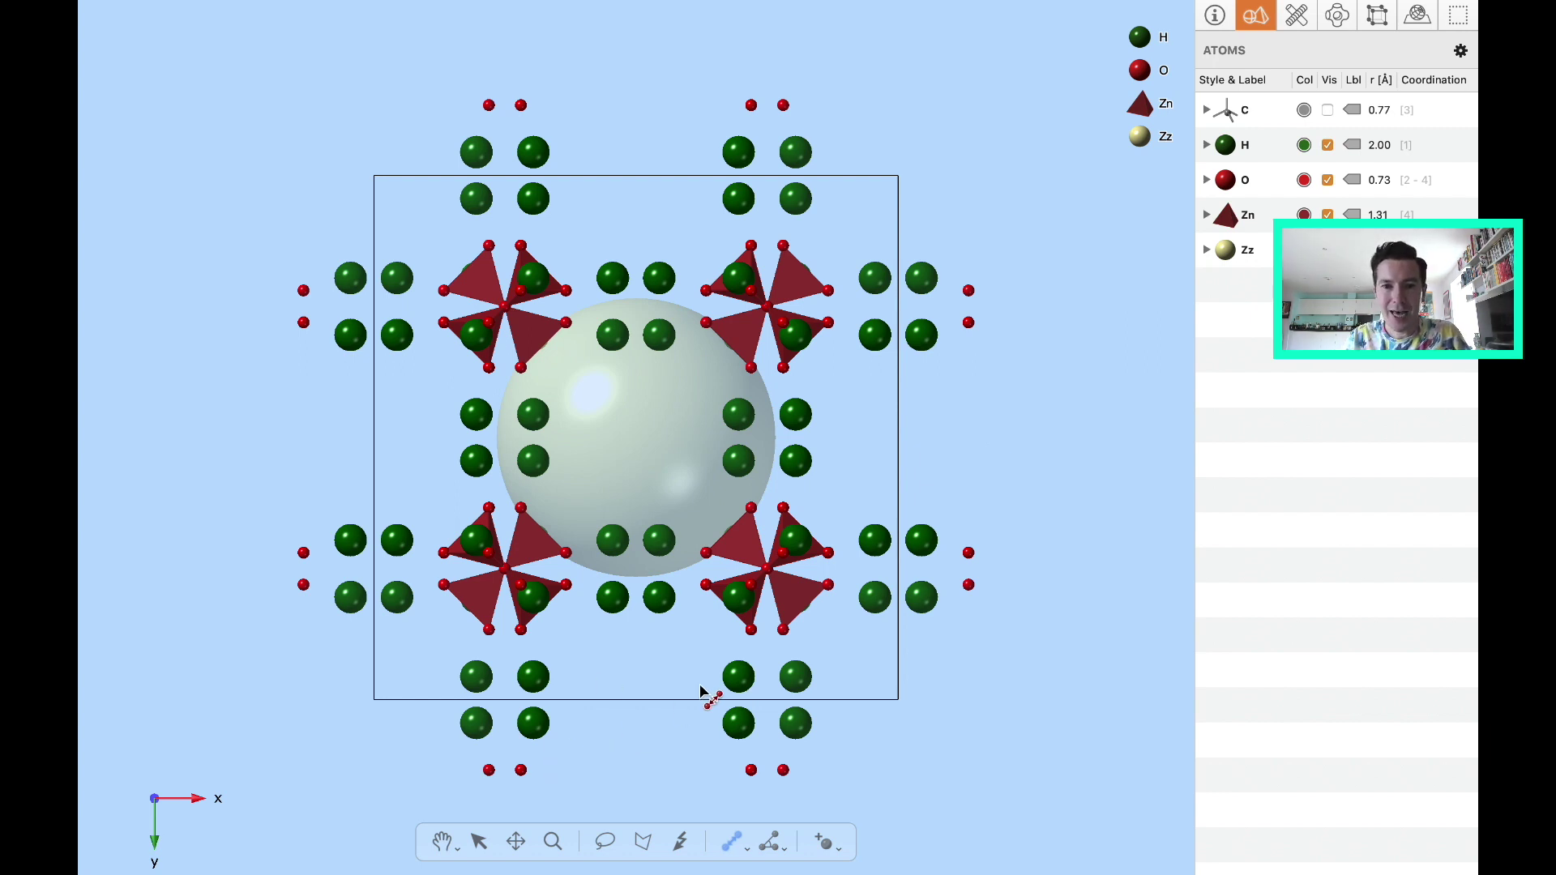
Change the carbon–carbon bond style to the 3D row of small spheres
{"action": "left_click", "coordinate": [1299, 18]}
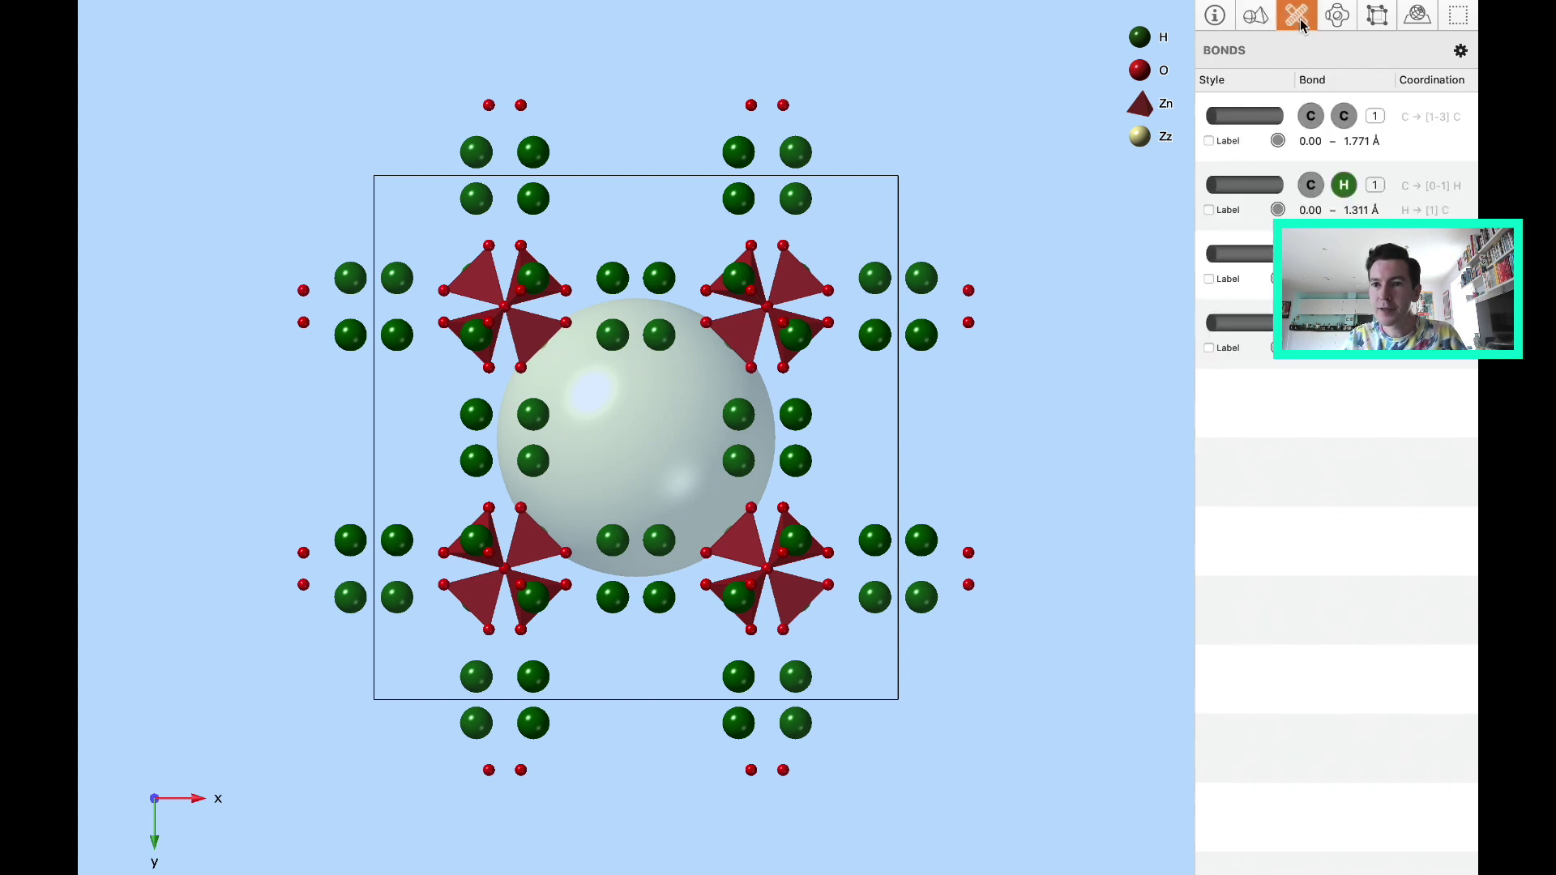
{"action": "left_click", "coordinate": [1251, 116]}
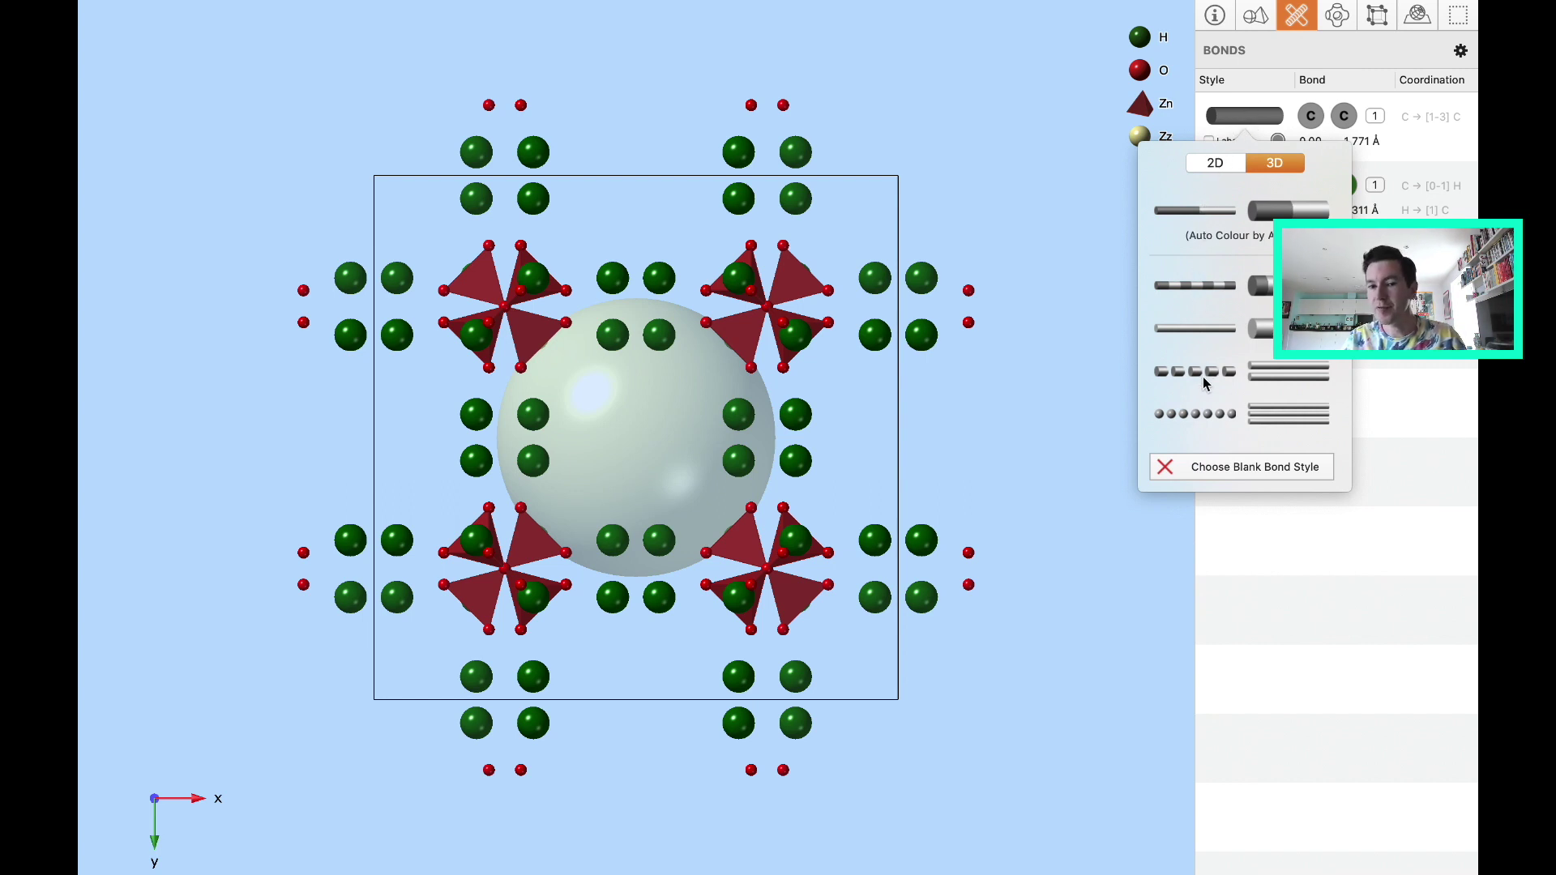
{"action": "left_click", "coordinate": [1185, 415]}
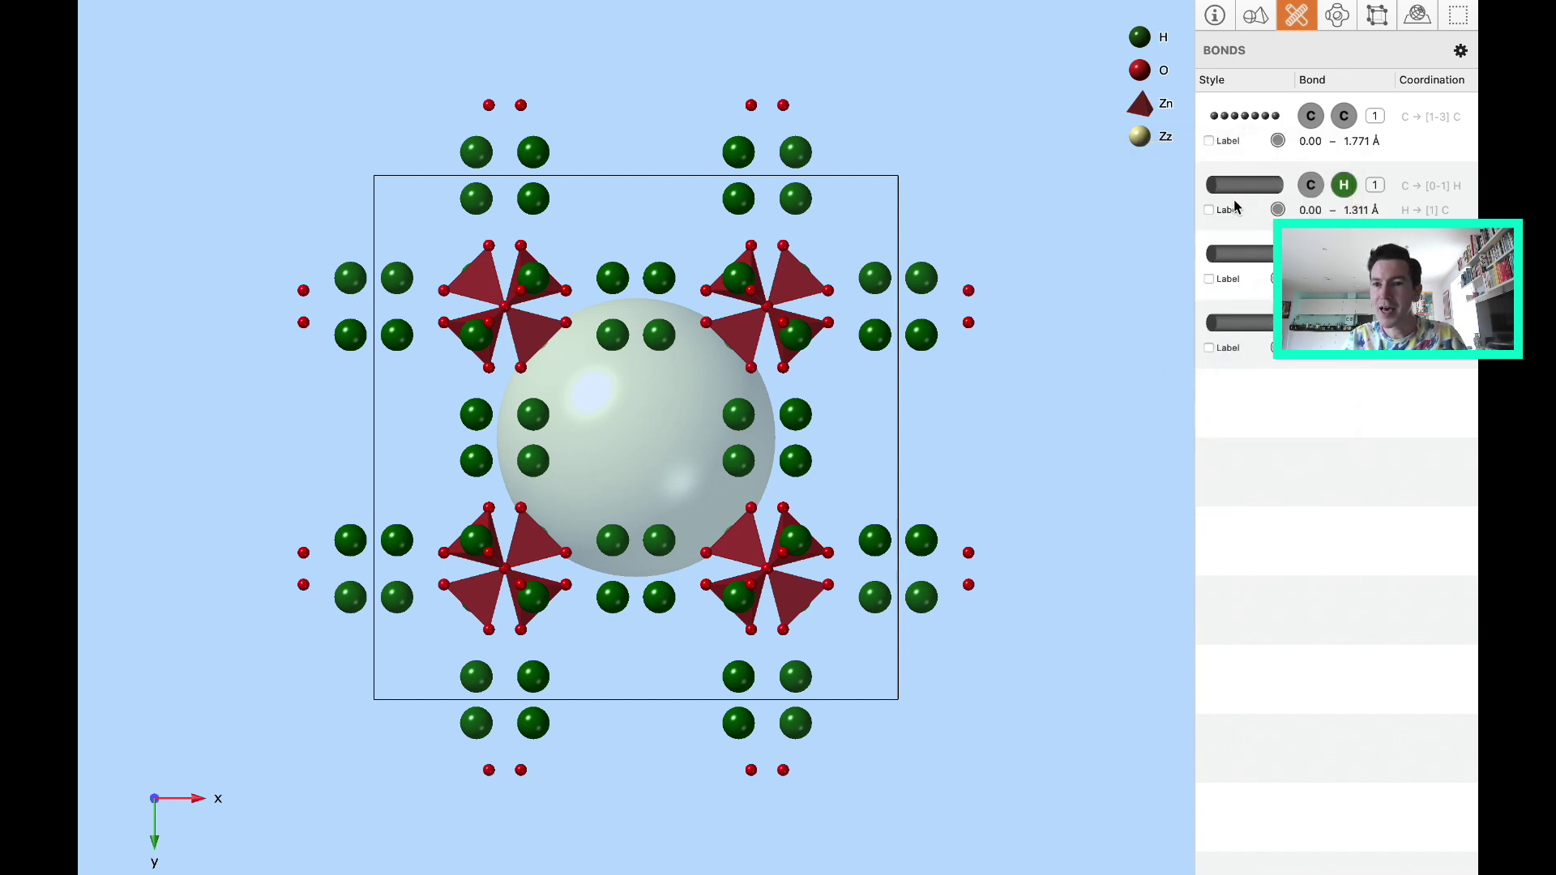
Examine the inspector's lattice planes and volumetric data settings
{"action": "left_click", "coordinate": [1338, 15]}
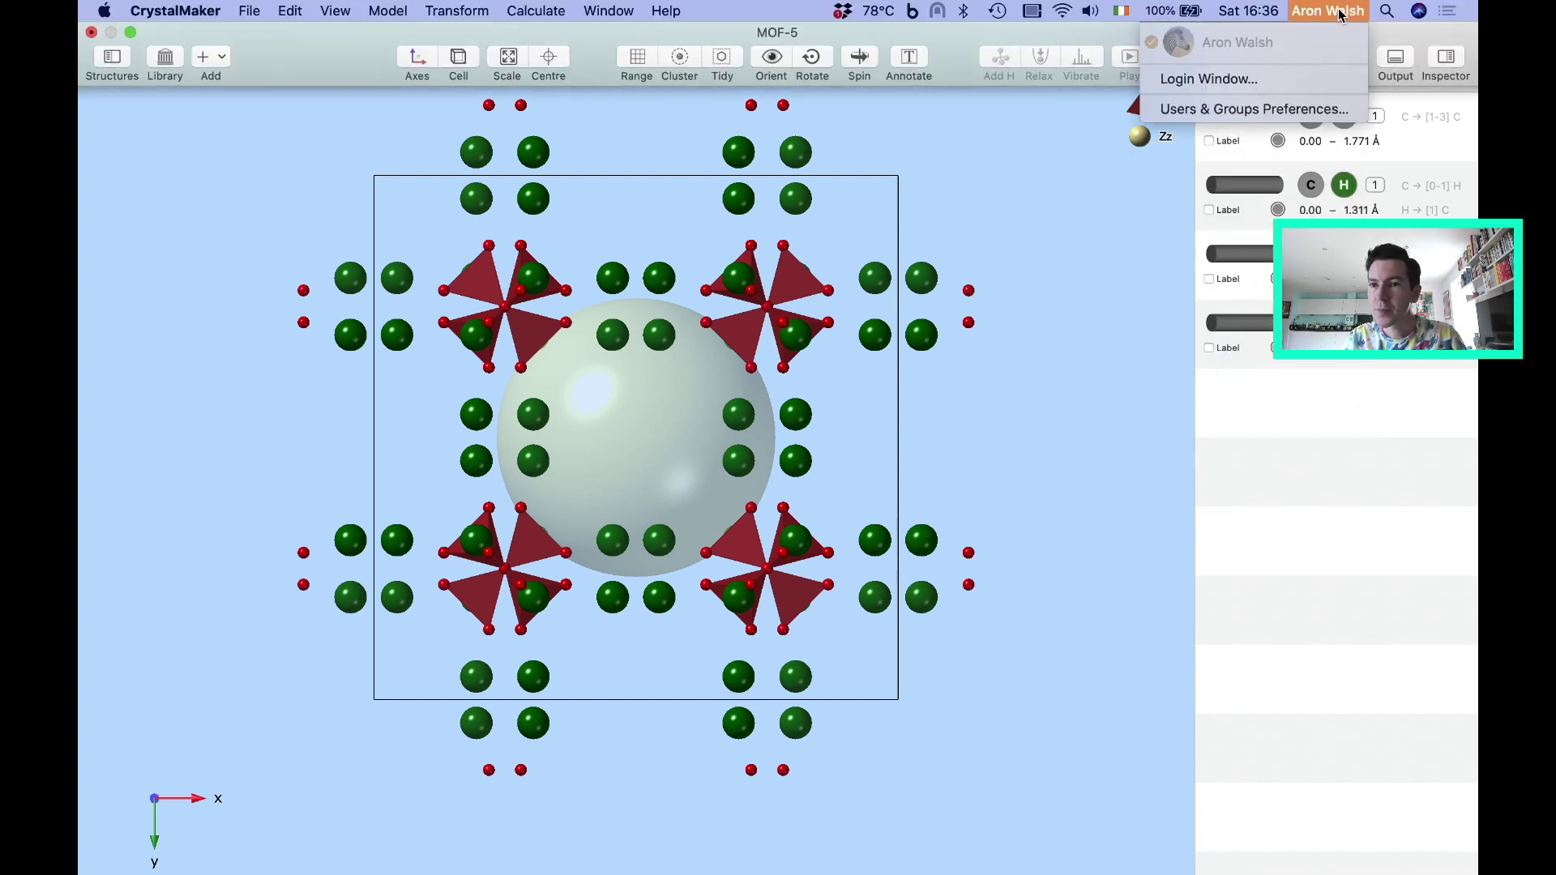
{"action": "left_click", "coordinate": [1403, 516]}
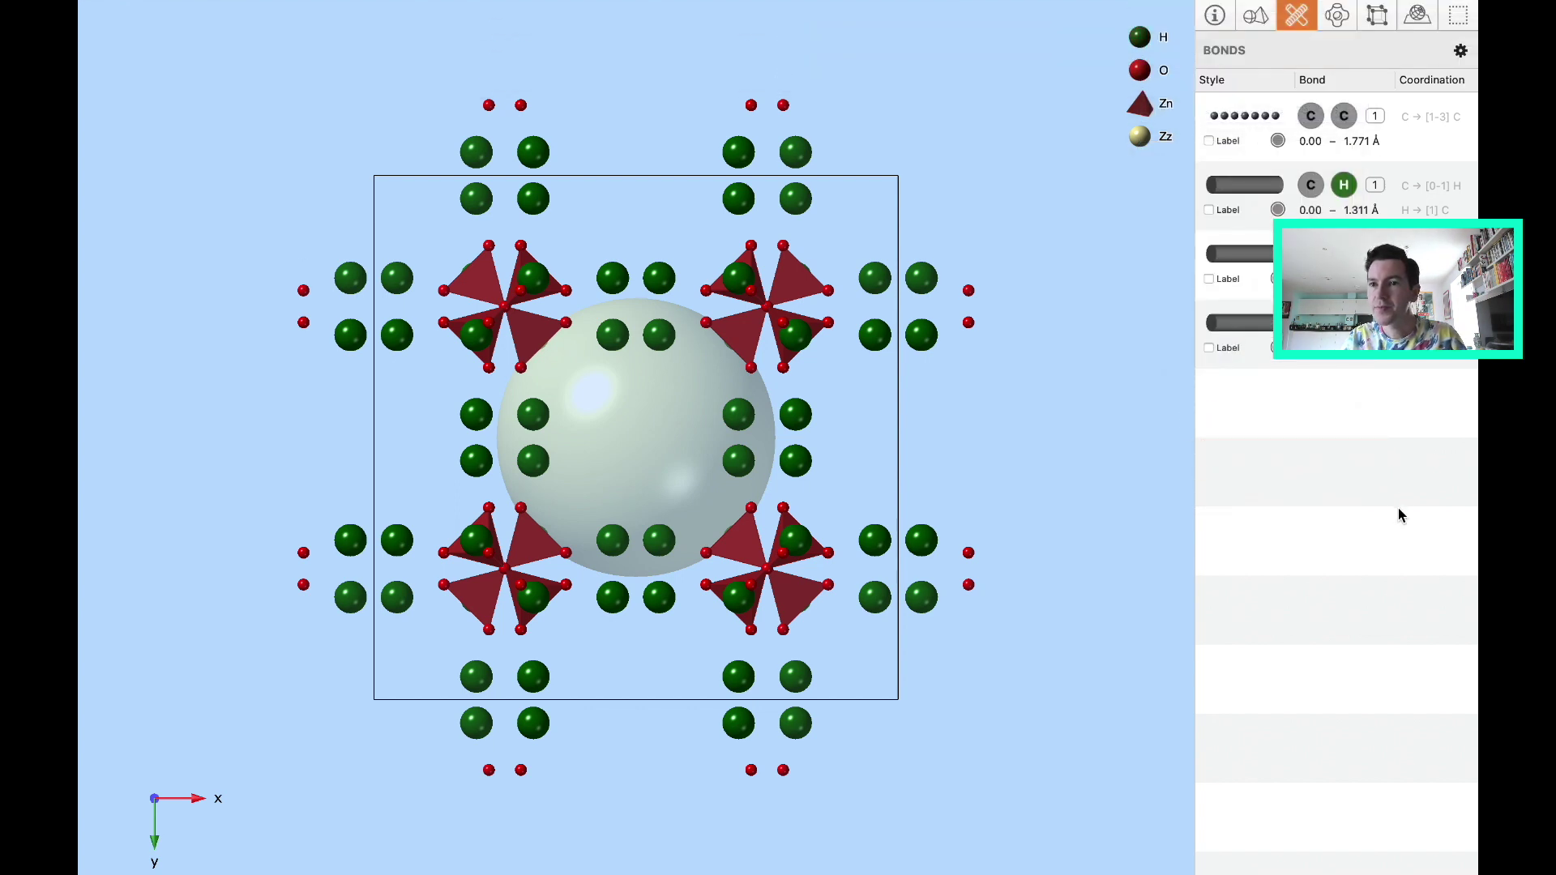
{"action": "left_click", "coordinate": [1338, 16]}
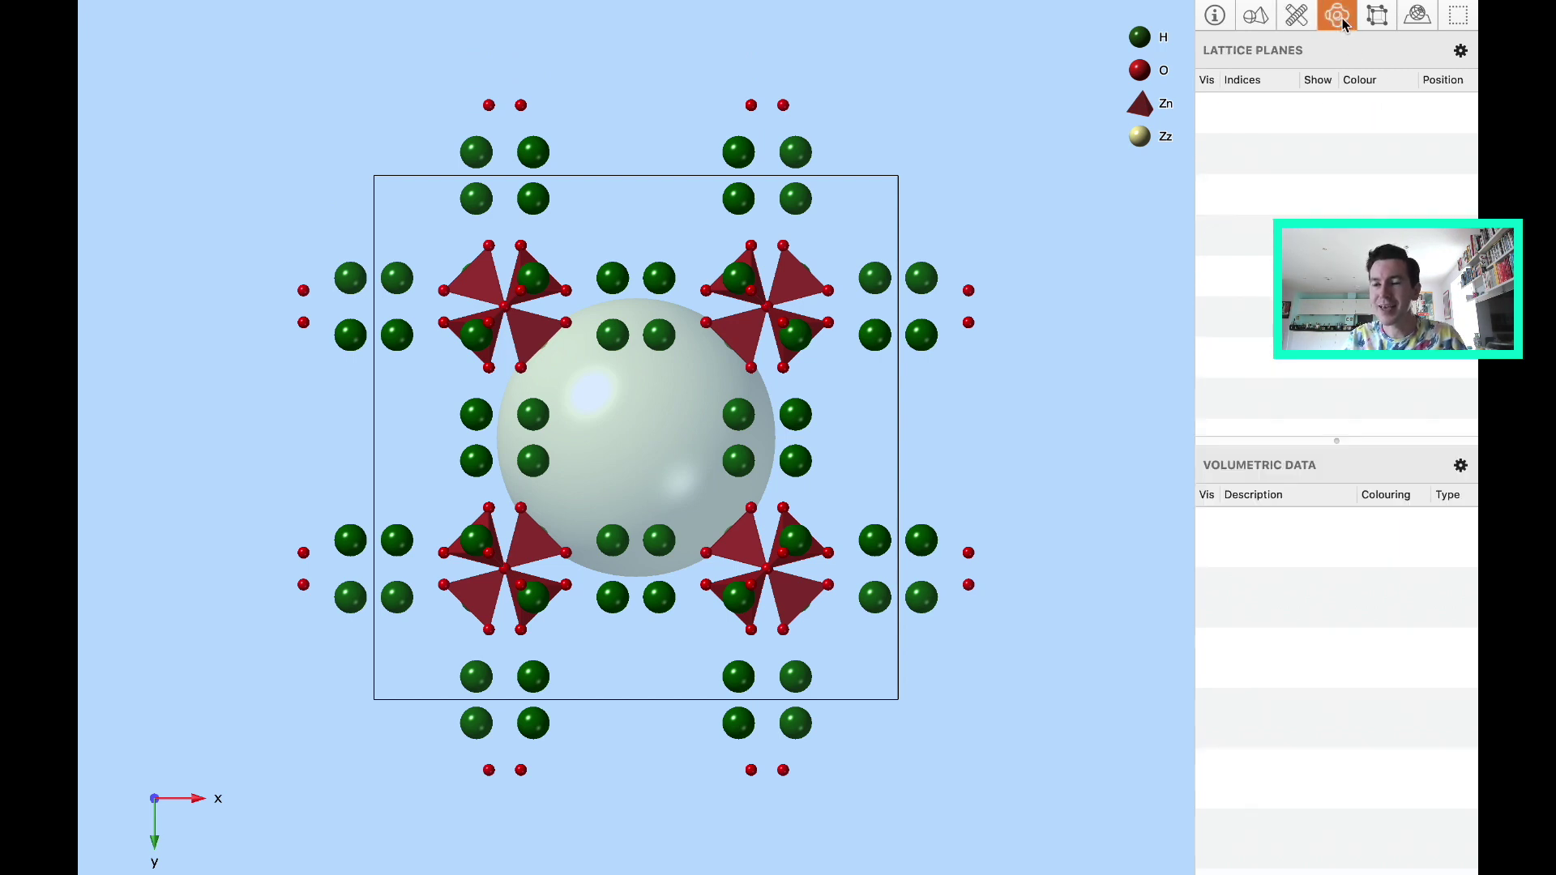
Set the unit cell outline to a dotted line style in magenta
{"action": "left_click", "coordinate": [1386, 20]}
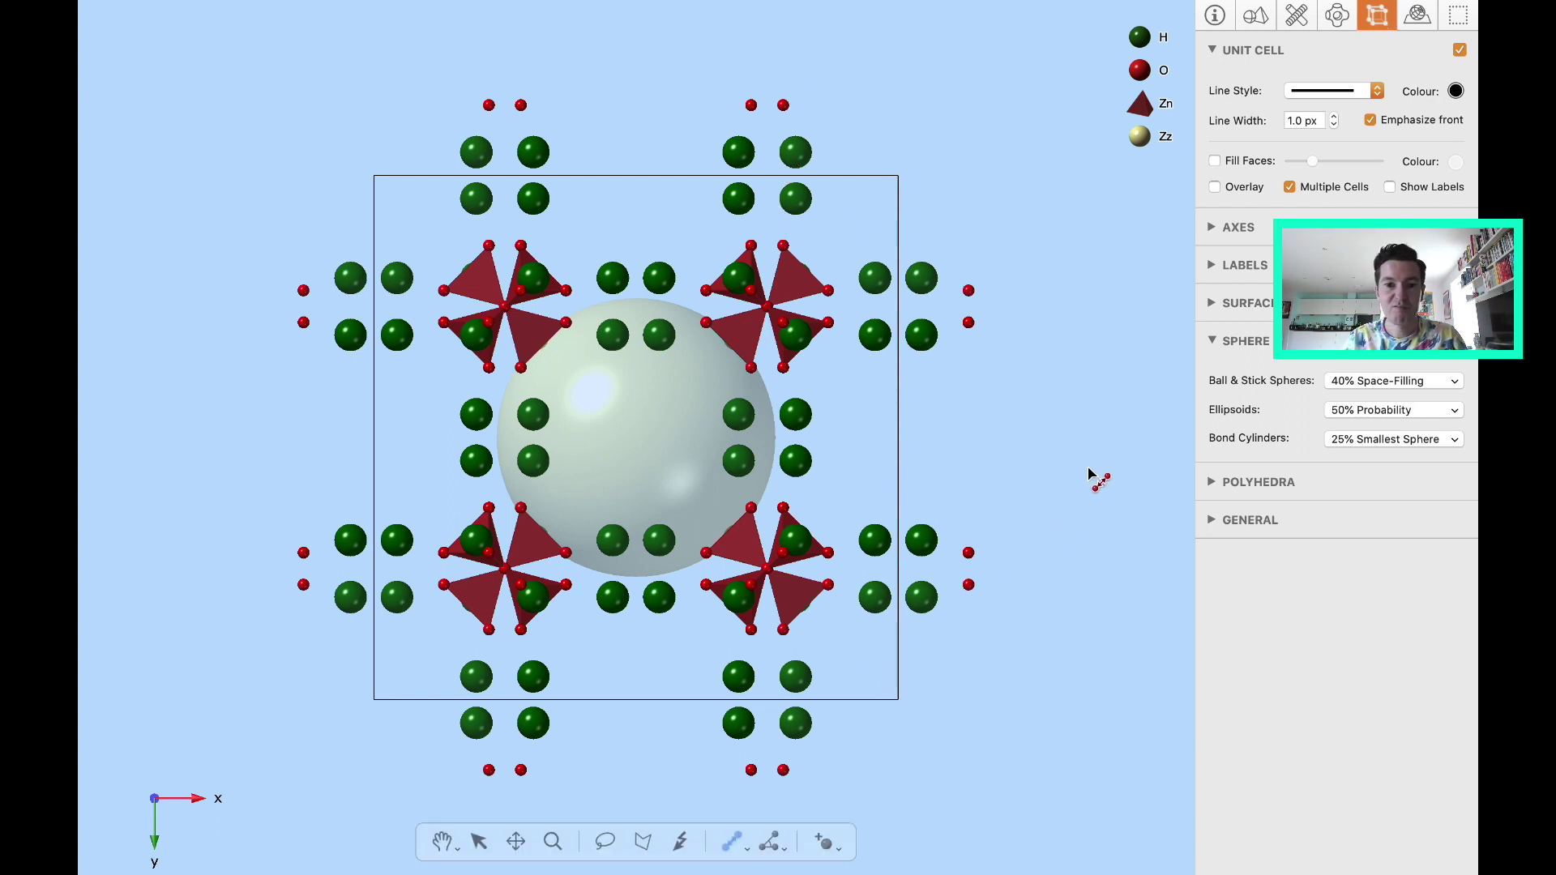
{"action": "left_click", "coordinate": [1331, 91]}
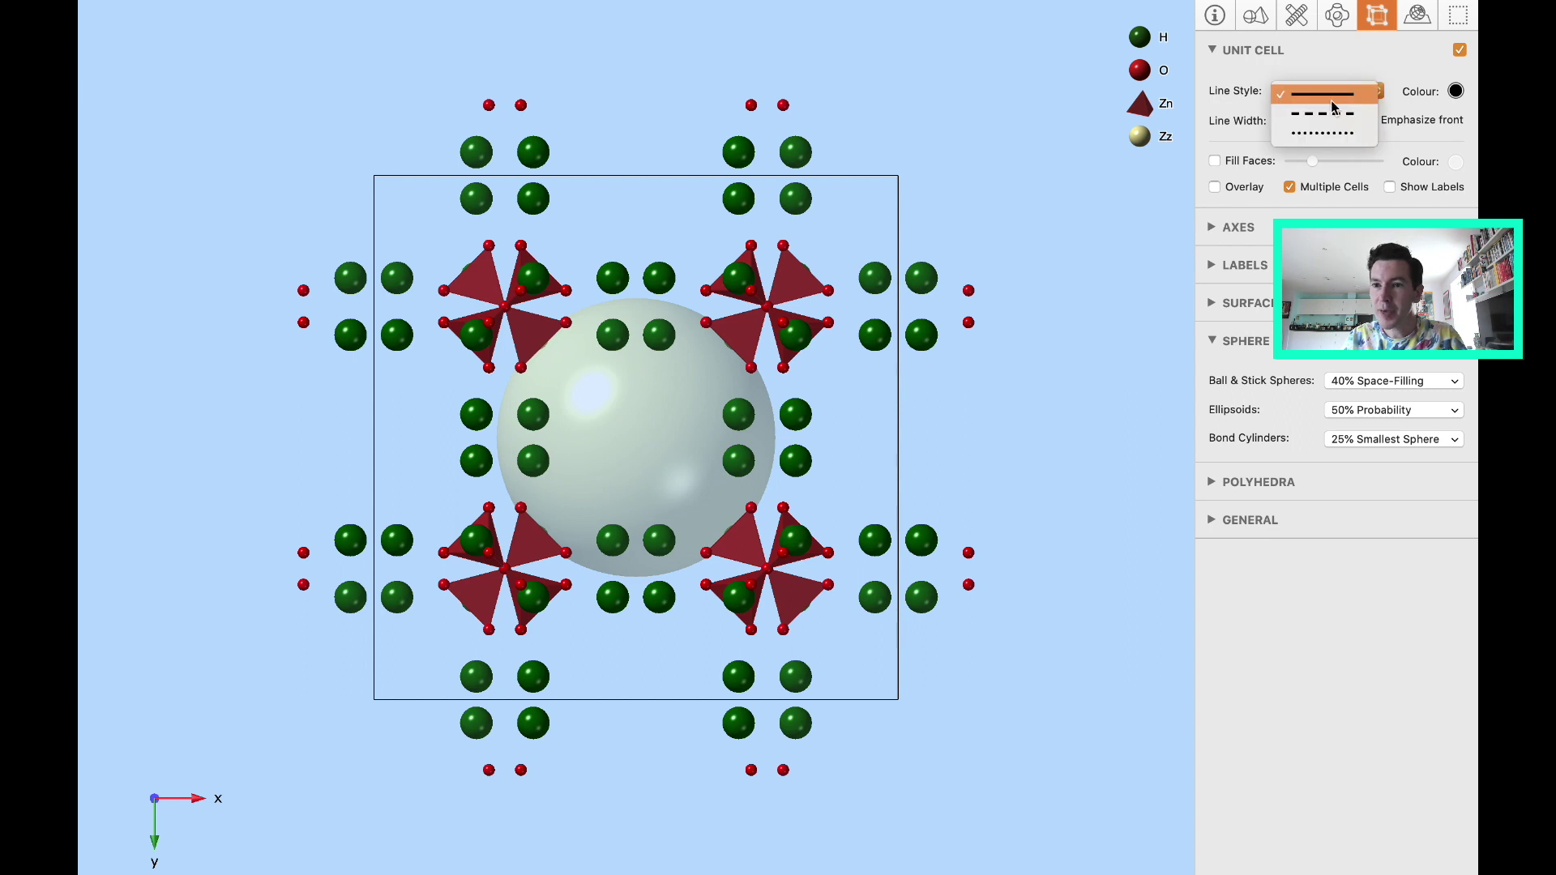
{"action": "left_click", "coordinate": [1325, 132]}
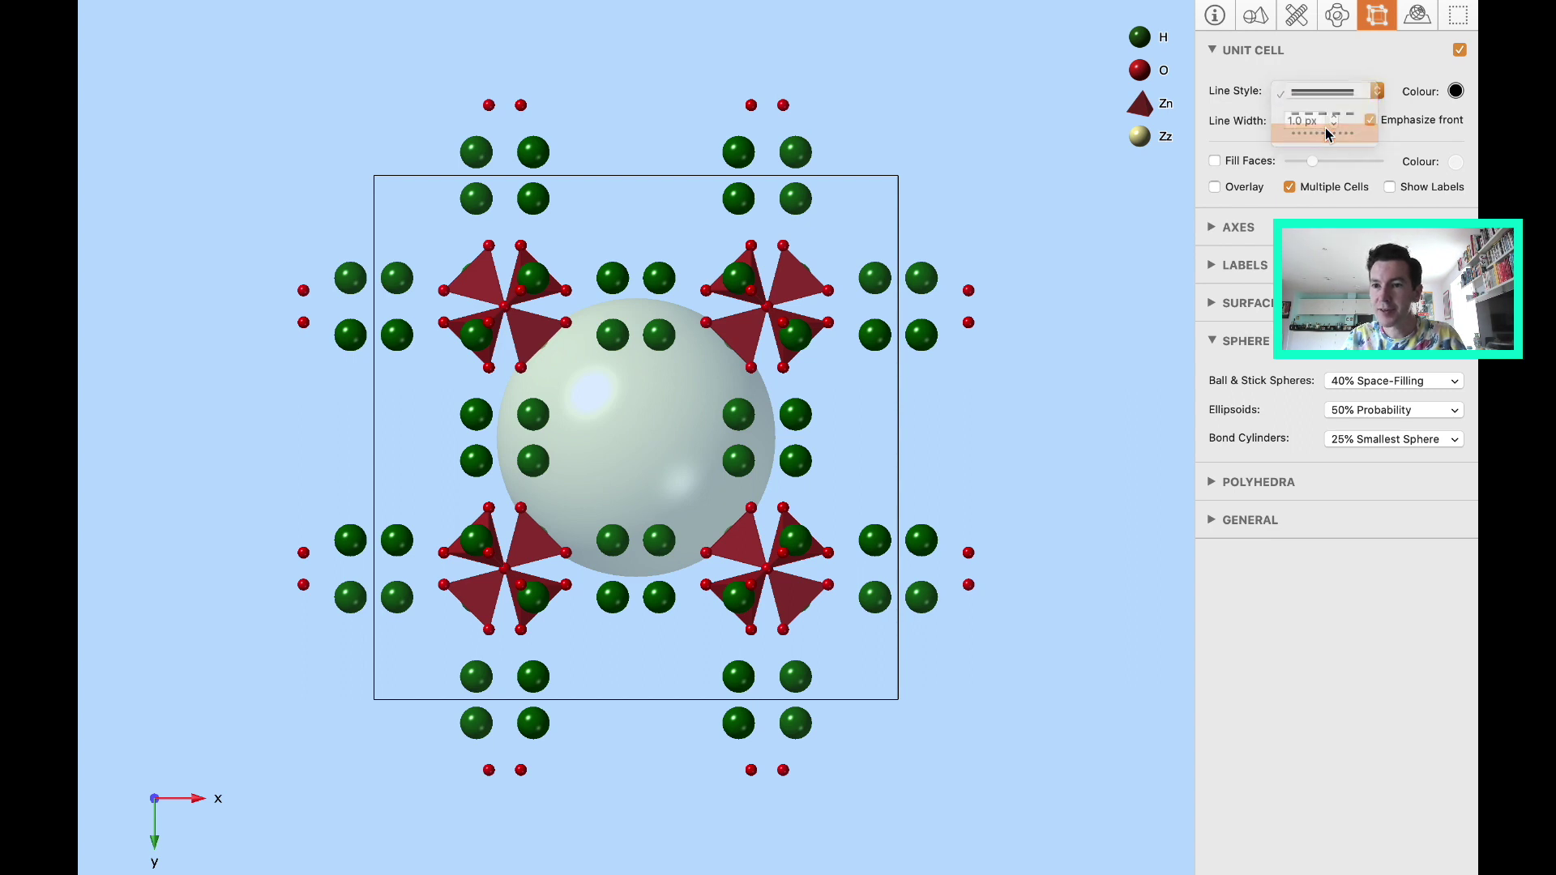
{"action": "left_click", "coordinate": [1456, 91]}
{"action": "left_click", "coordinate": [1447, 132]}
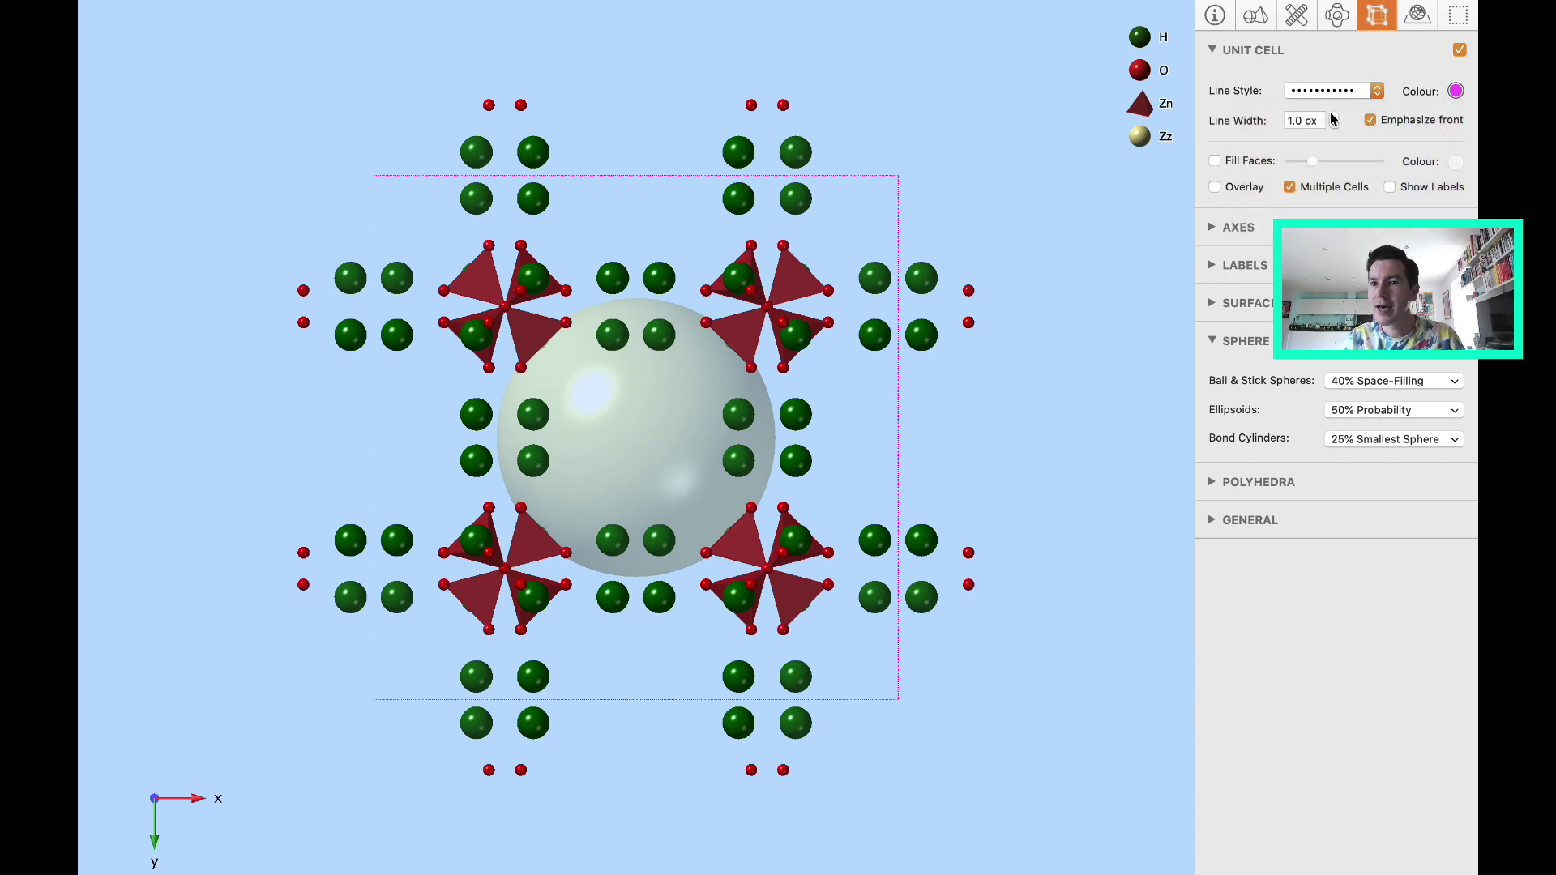
Increase the unit cell's line width to 3.0 px
{"action": "left_click", "coordinate": [1334, 118]}
{"action": "left_click", "coordinate": [1334, 118]}
{"action": "left_click", "coordinate": [1334, 118]}
{"action": "left_click", "coordinate": [1334, 117]}
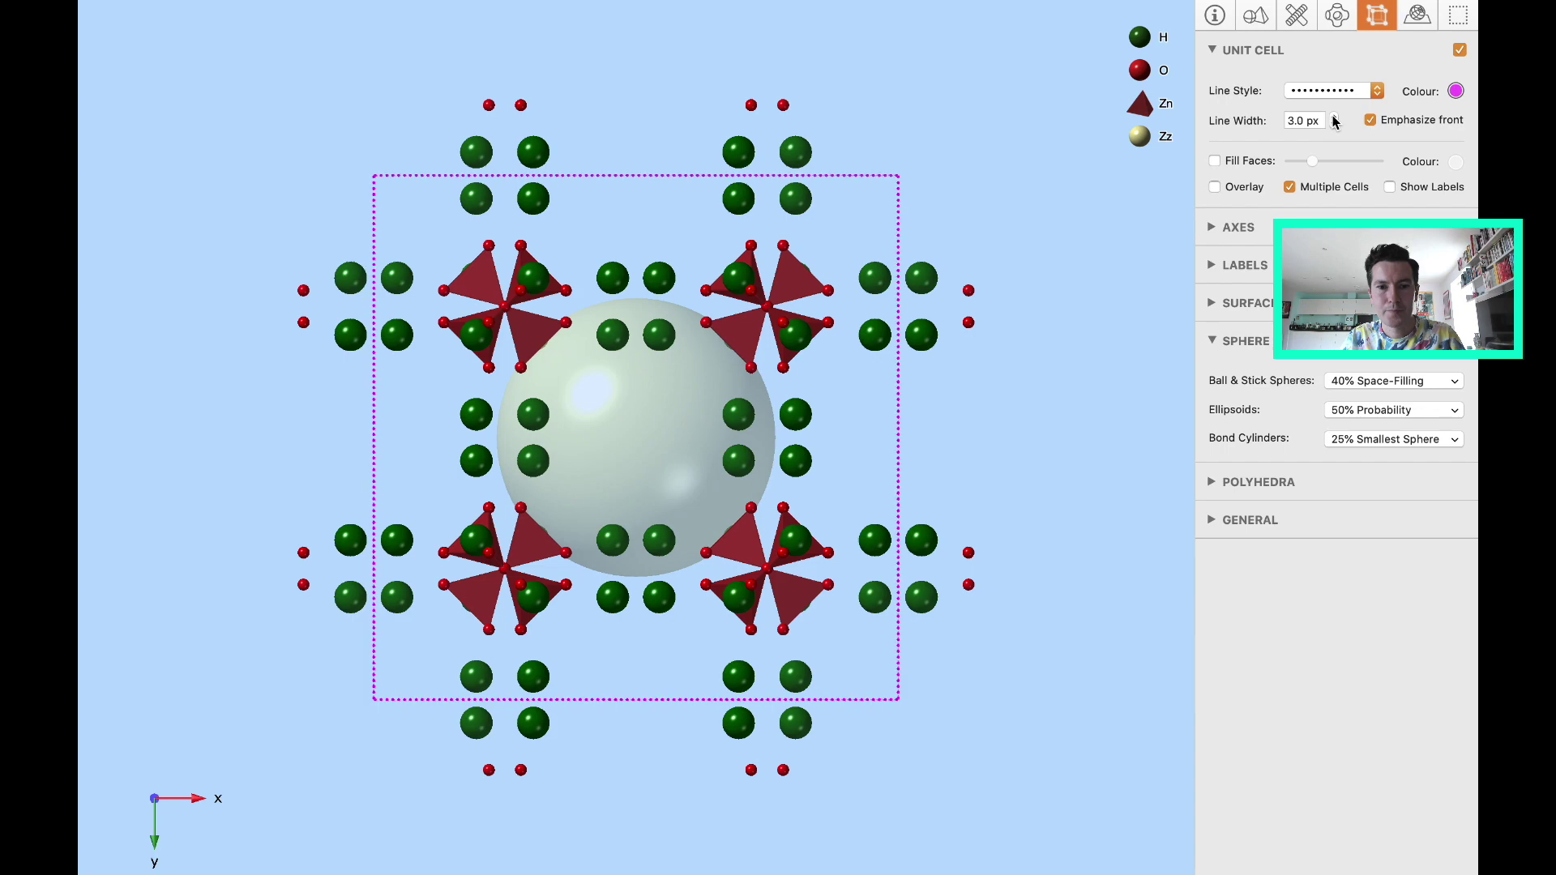
{"action": "mouse_move", "coordinate": [986, 403]}
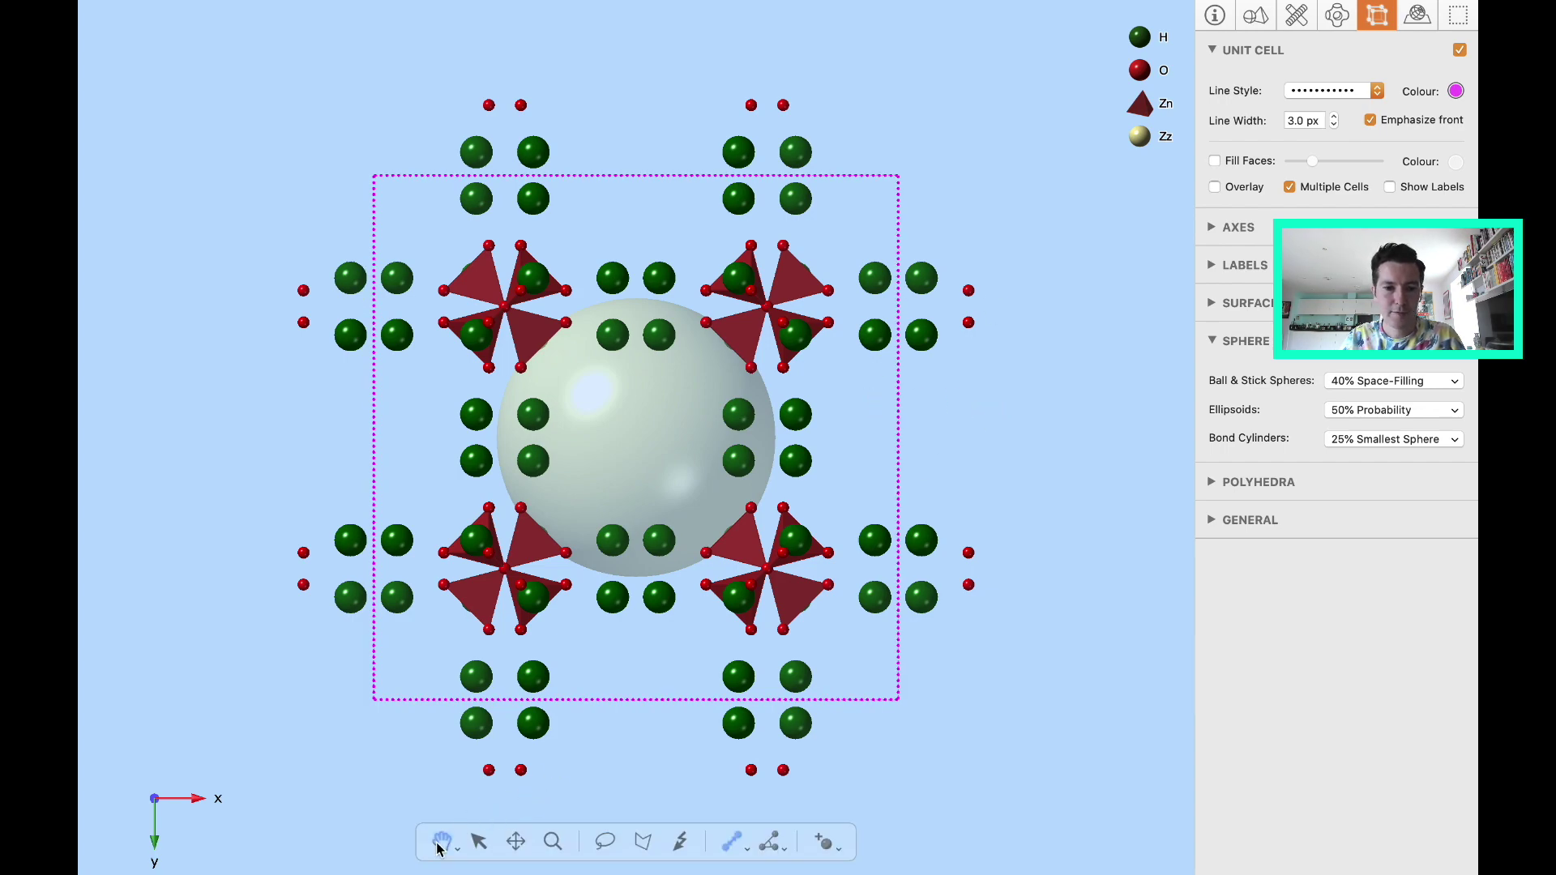
{"action": "left_click_drag", "start_coordinate": [970, 503], "coordinate": [1031, 508]}
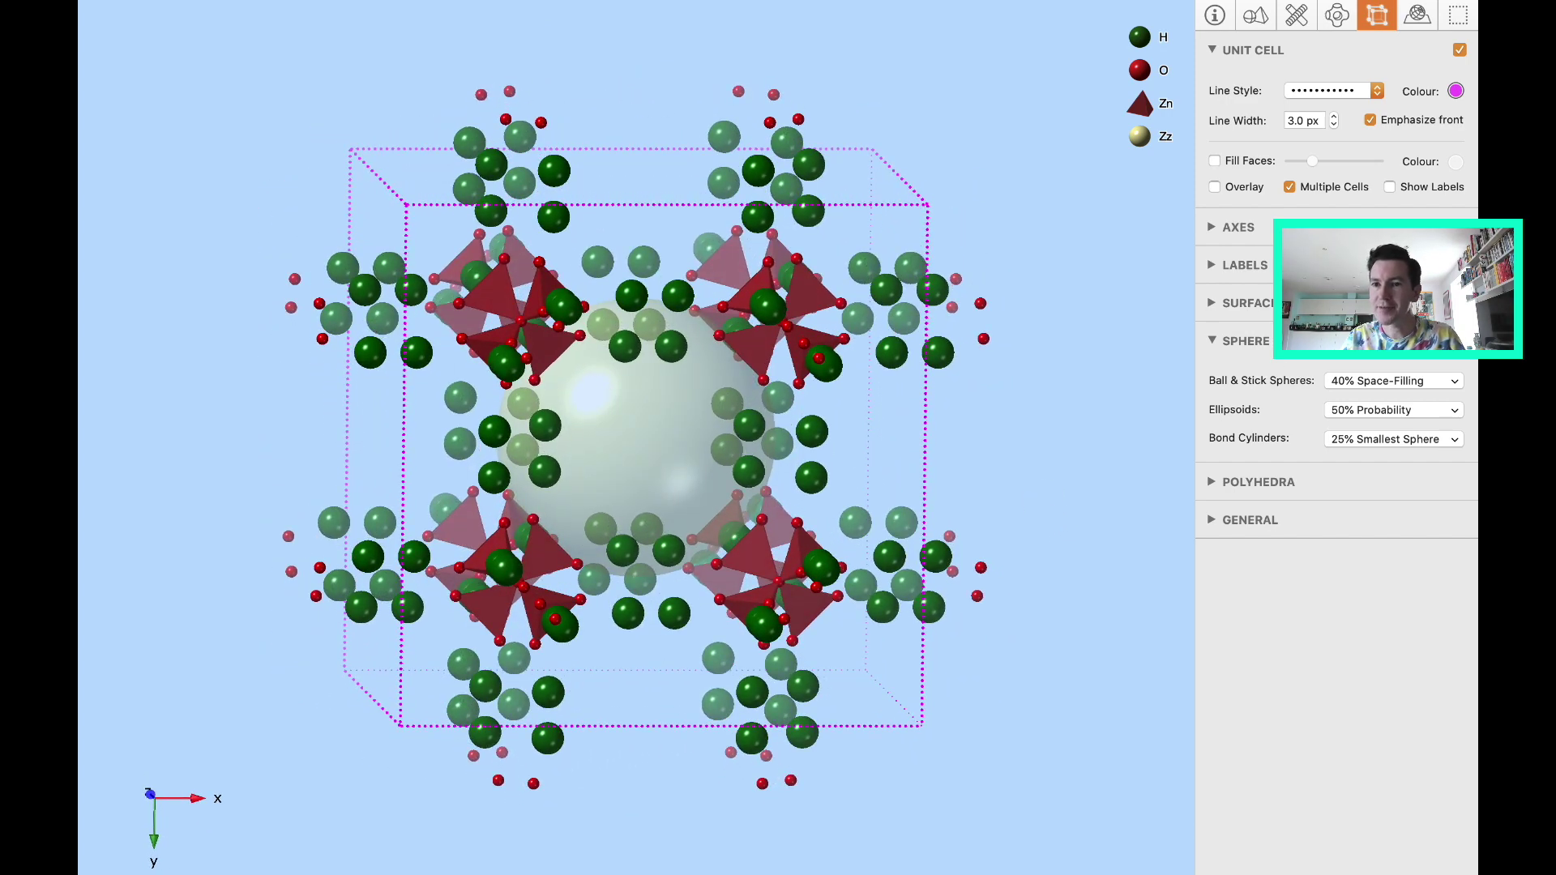
Try black and white scene backgrounds and settle on the plain pale yellow one
{"action": "left_click", "coordinate": [1416, 16]}
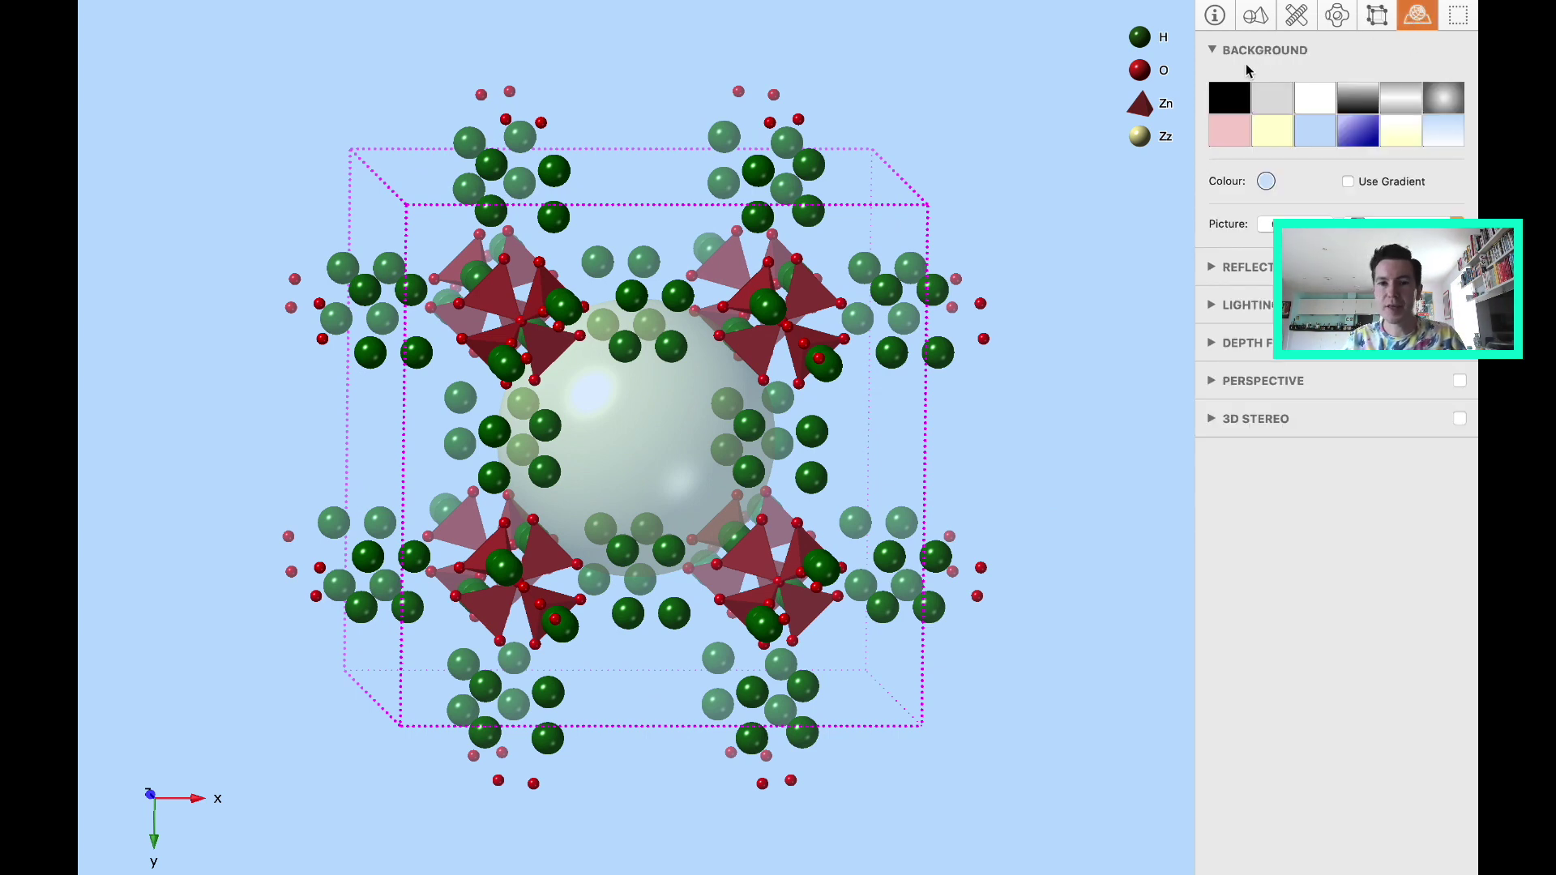
{"action": "left_click", "coordinate": [1237, 105]}
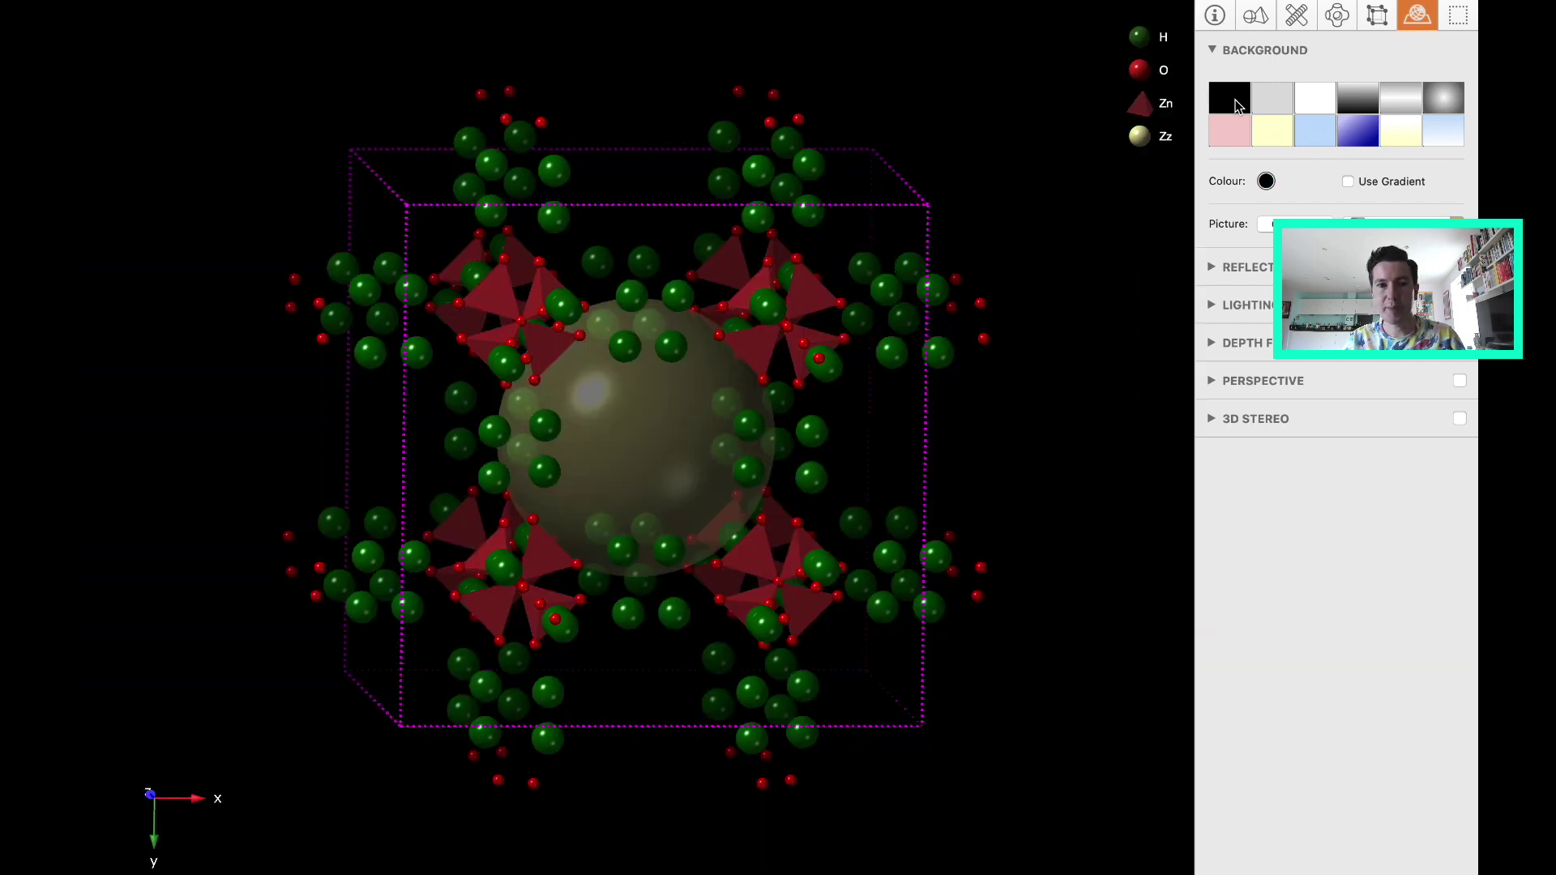
{"action": "left_click", "coordinate": [1317, 99]}
{"action": "left_click", "coordinate": [1272, 132]}
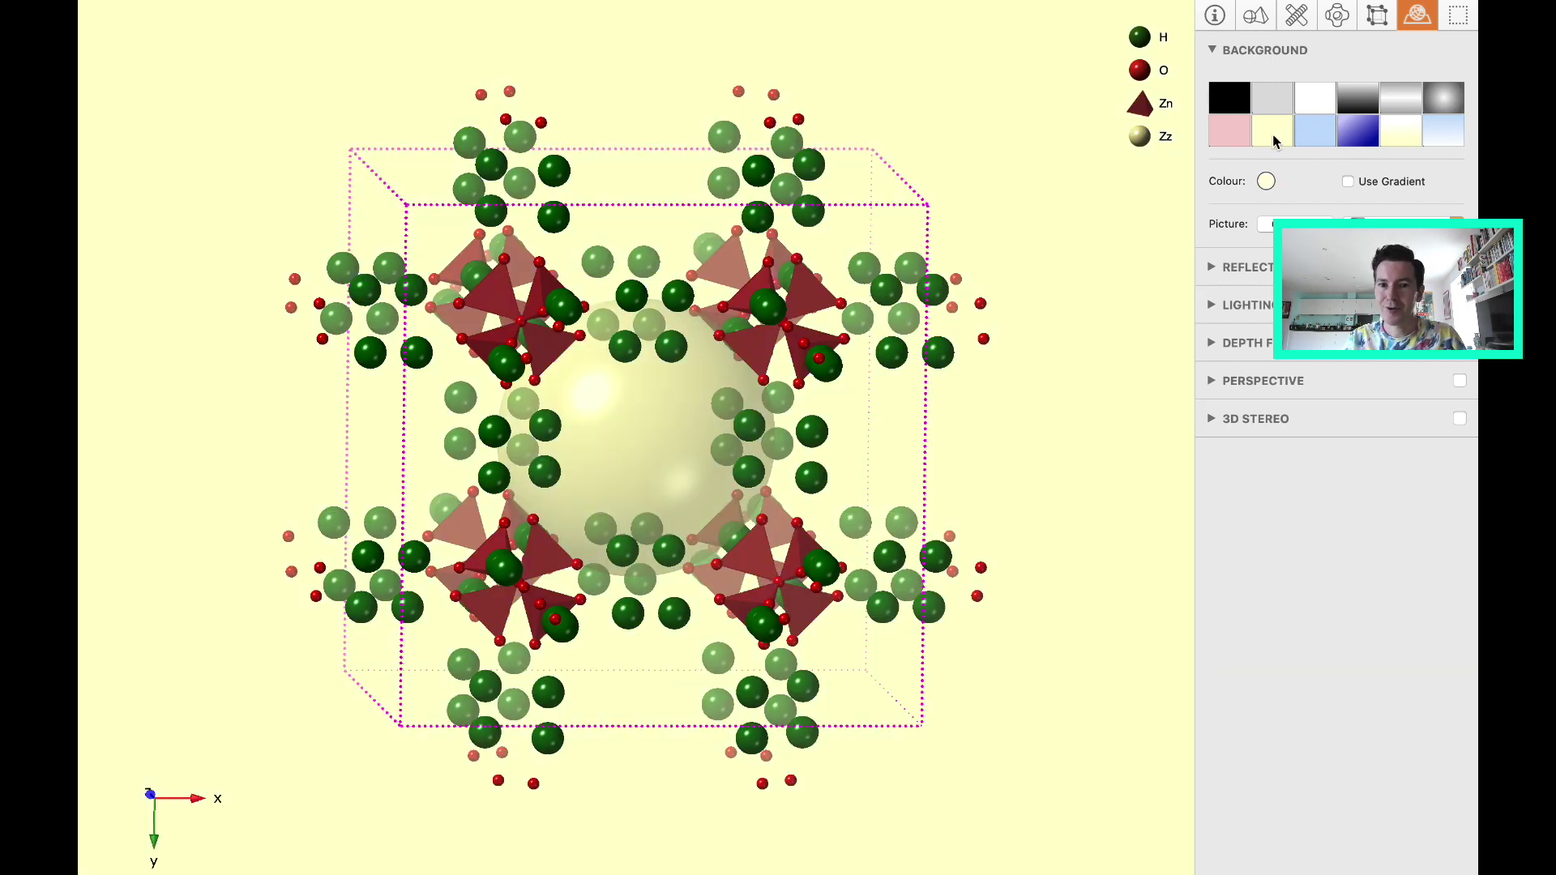
Expand the reflectivity and lighting settings and reduce the ambient light to its minimum
{"action": "left_click", "coordinate": [1214, 268]}
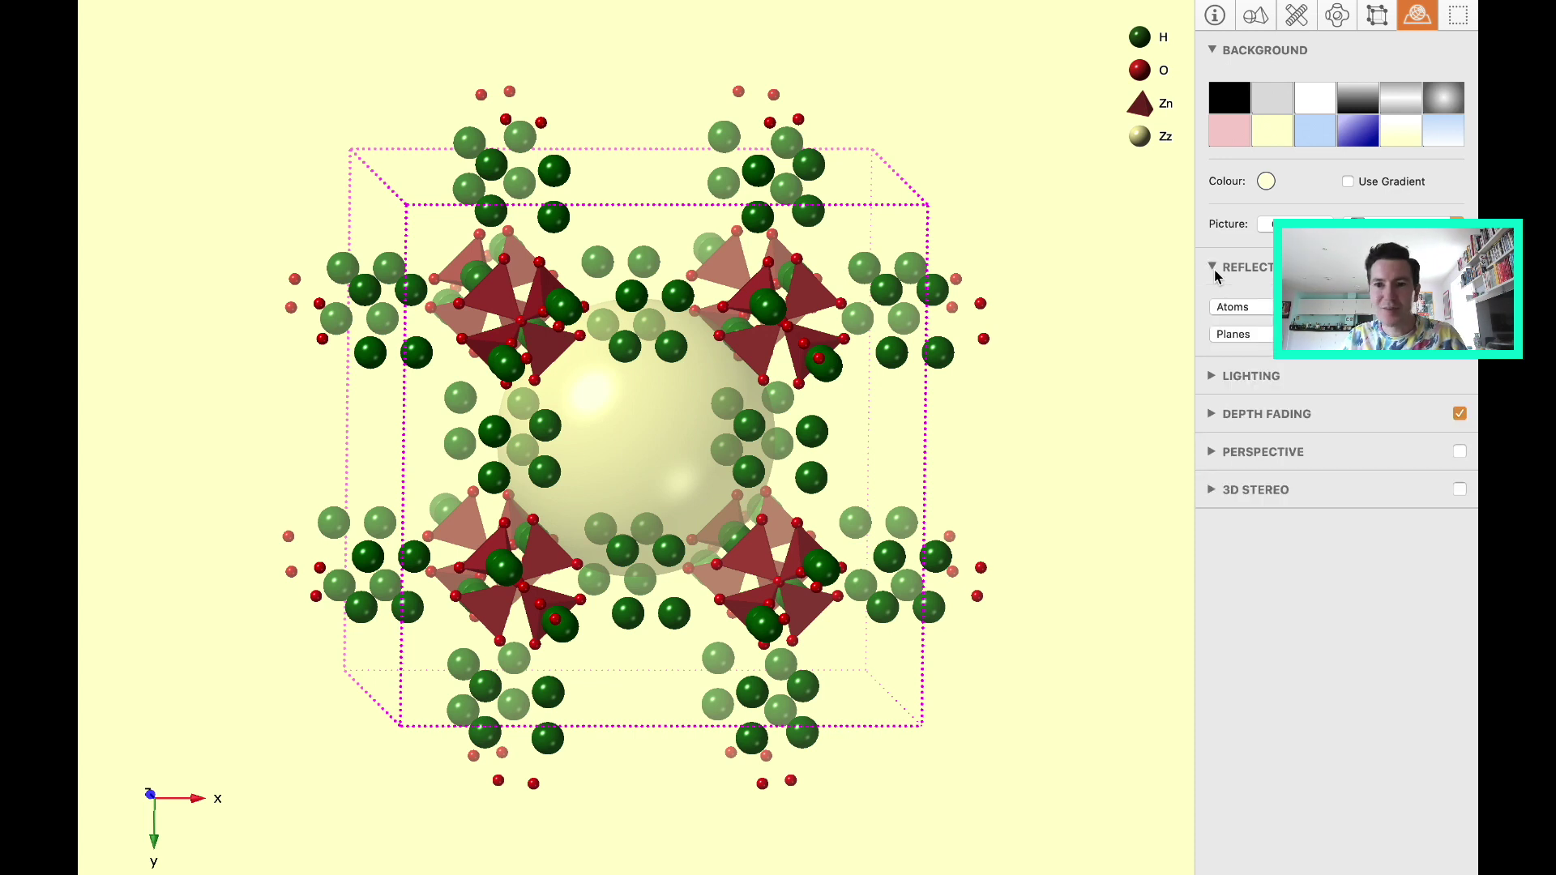
{"action": "left_click", "coordinate": [1214, 379]}
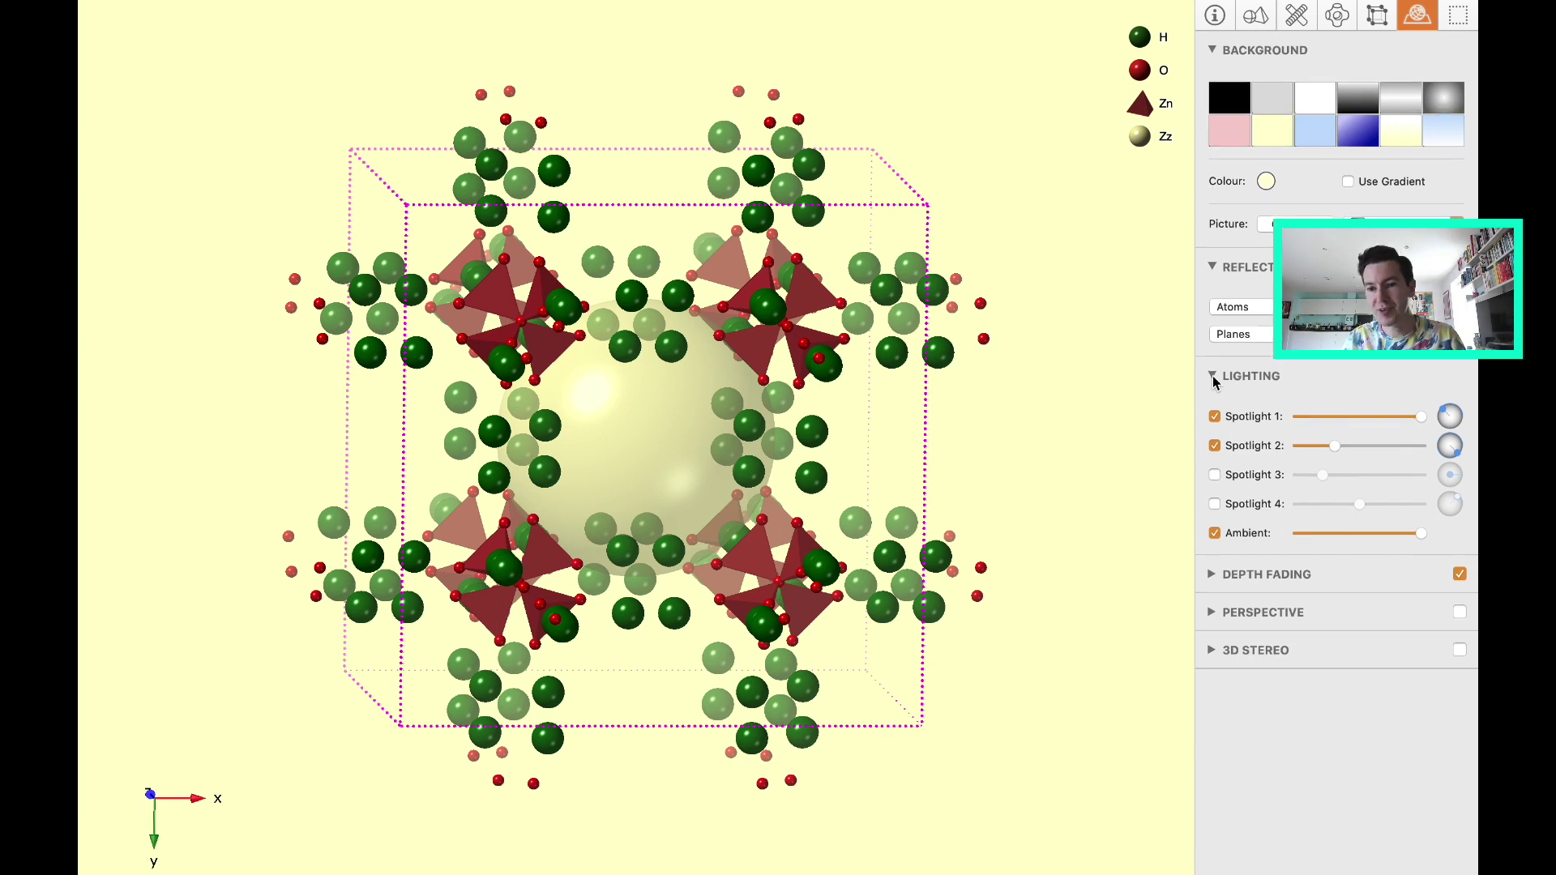
{"action": "left_click_drag", "start_coordinate": [1421, 534], "coordinate": [1279, 529]}
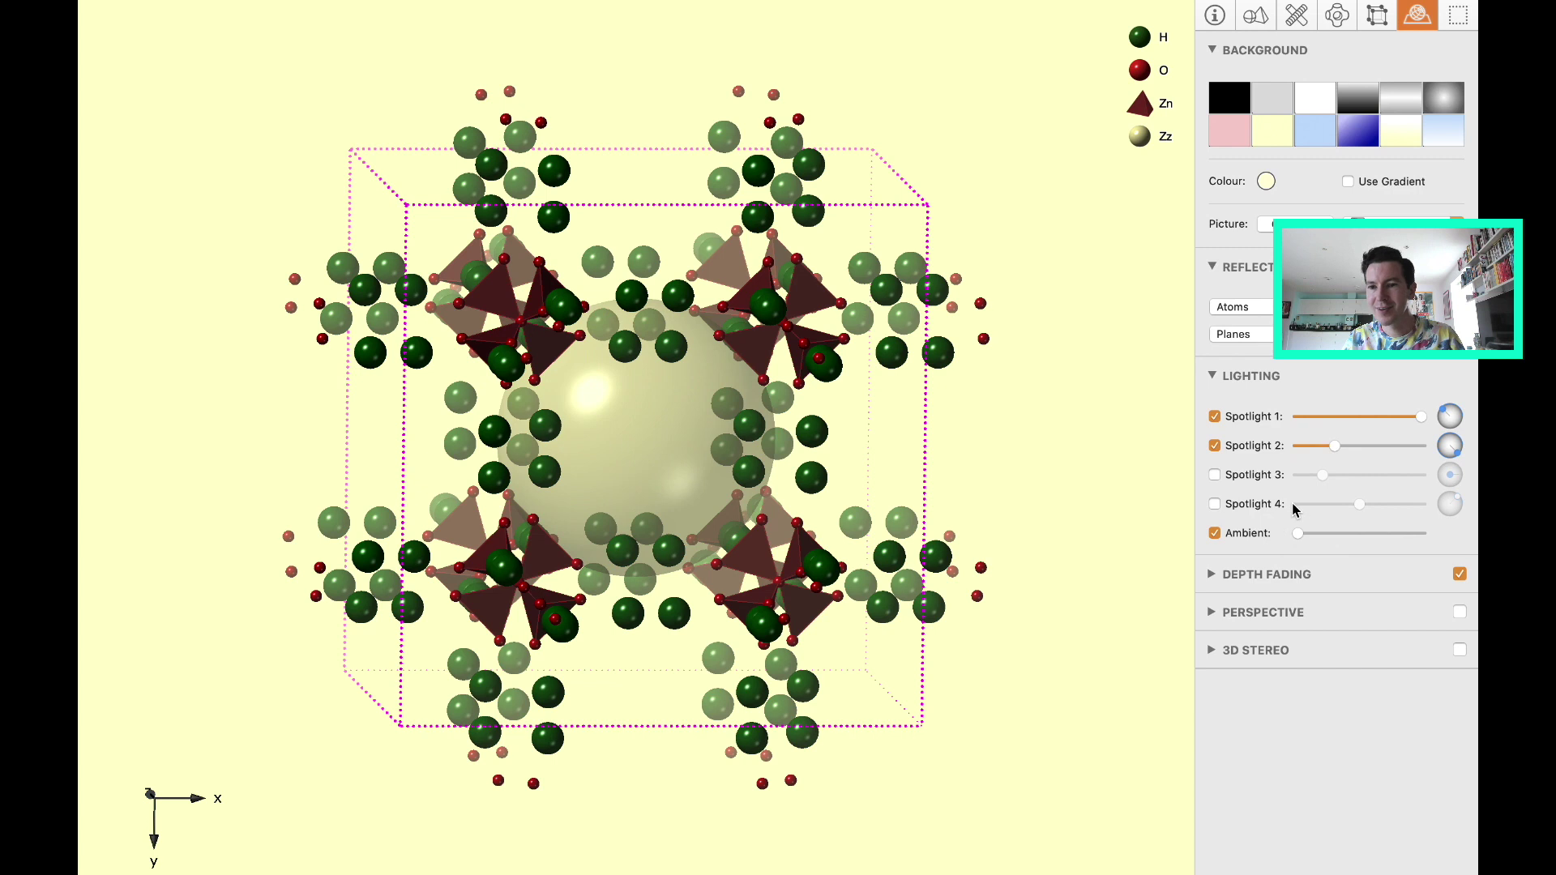
Reduce spotlight 2 to its minimum and raise the far-end visibility of the custom depth fading profile to about 0.6
{"action": "left_click_drag", "start_coordinate": [1336, 445], "coordinate": [1271, 439]}
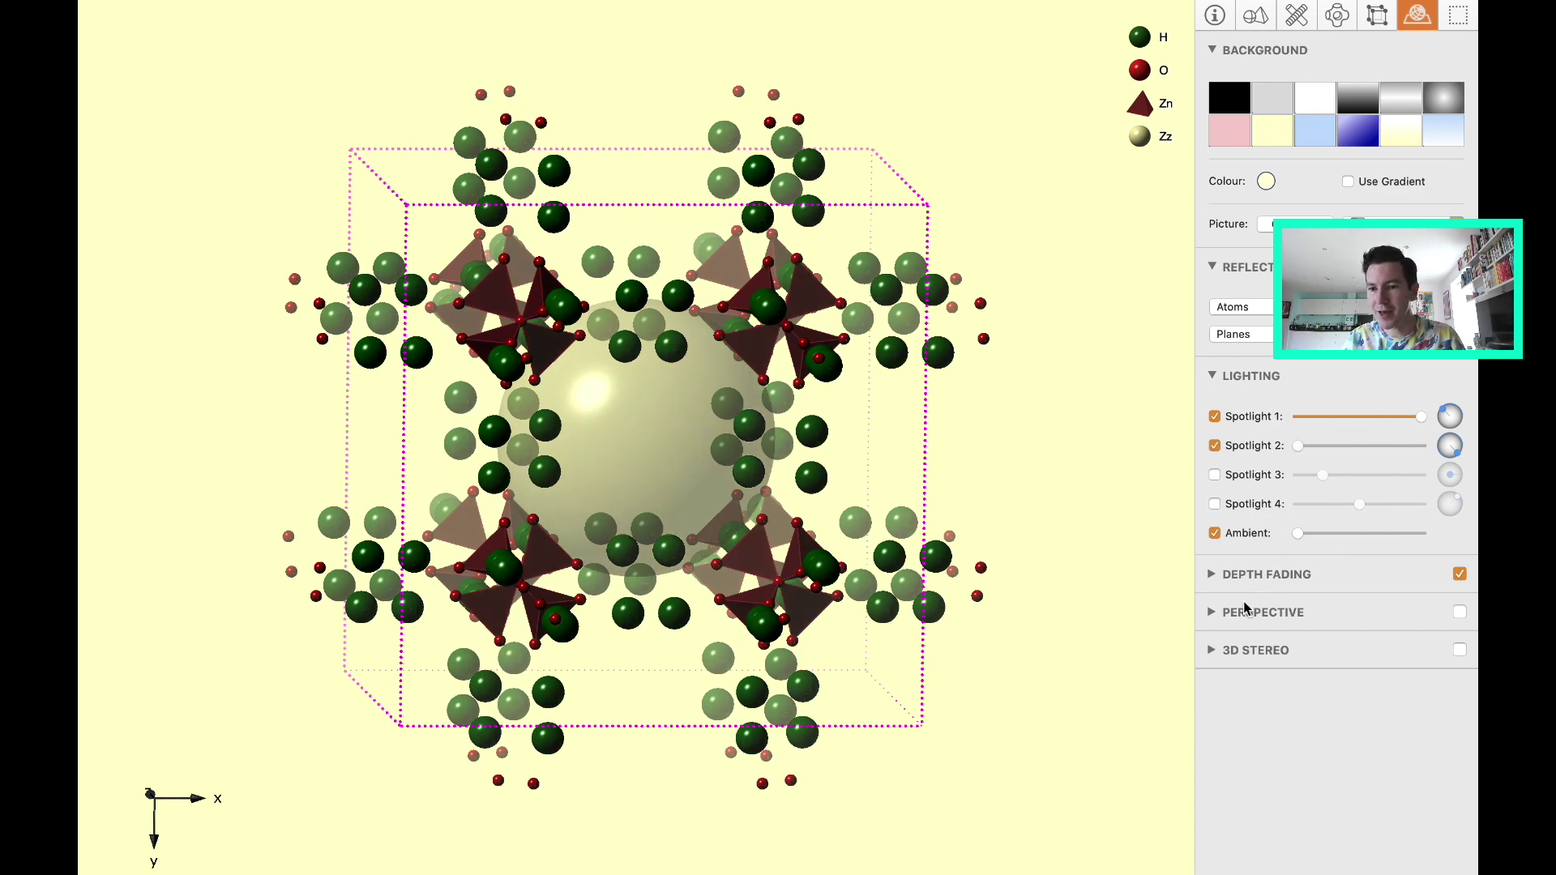
{"action": "left_click", "coordinate": [1252, 577]}
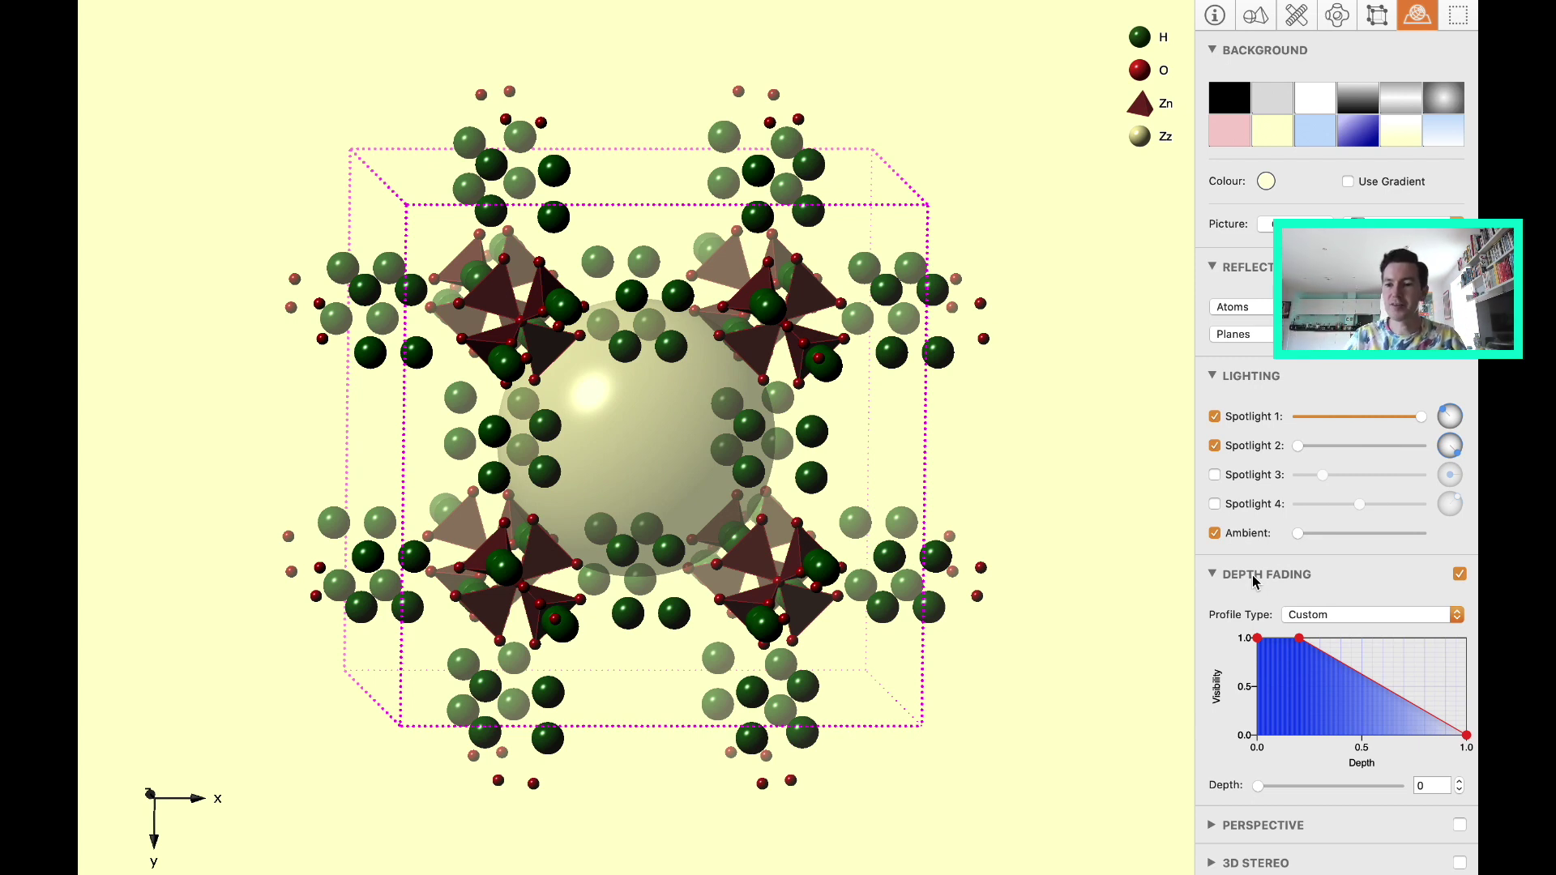
{"action": "left_click", "coordinate": [1213, 825]}
{"action": "left_click_drag", "start_coordinate": [1269, 717], "coordinate": [1268, 707]}
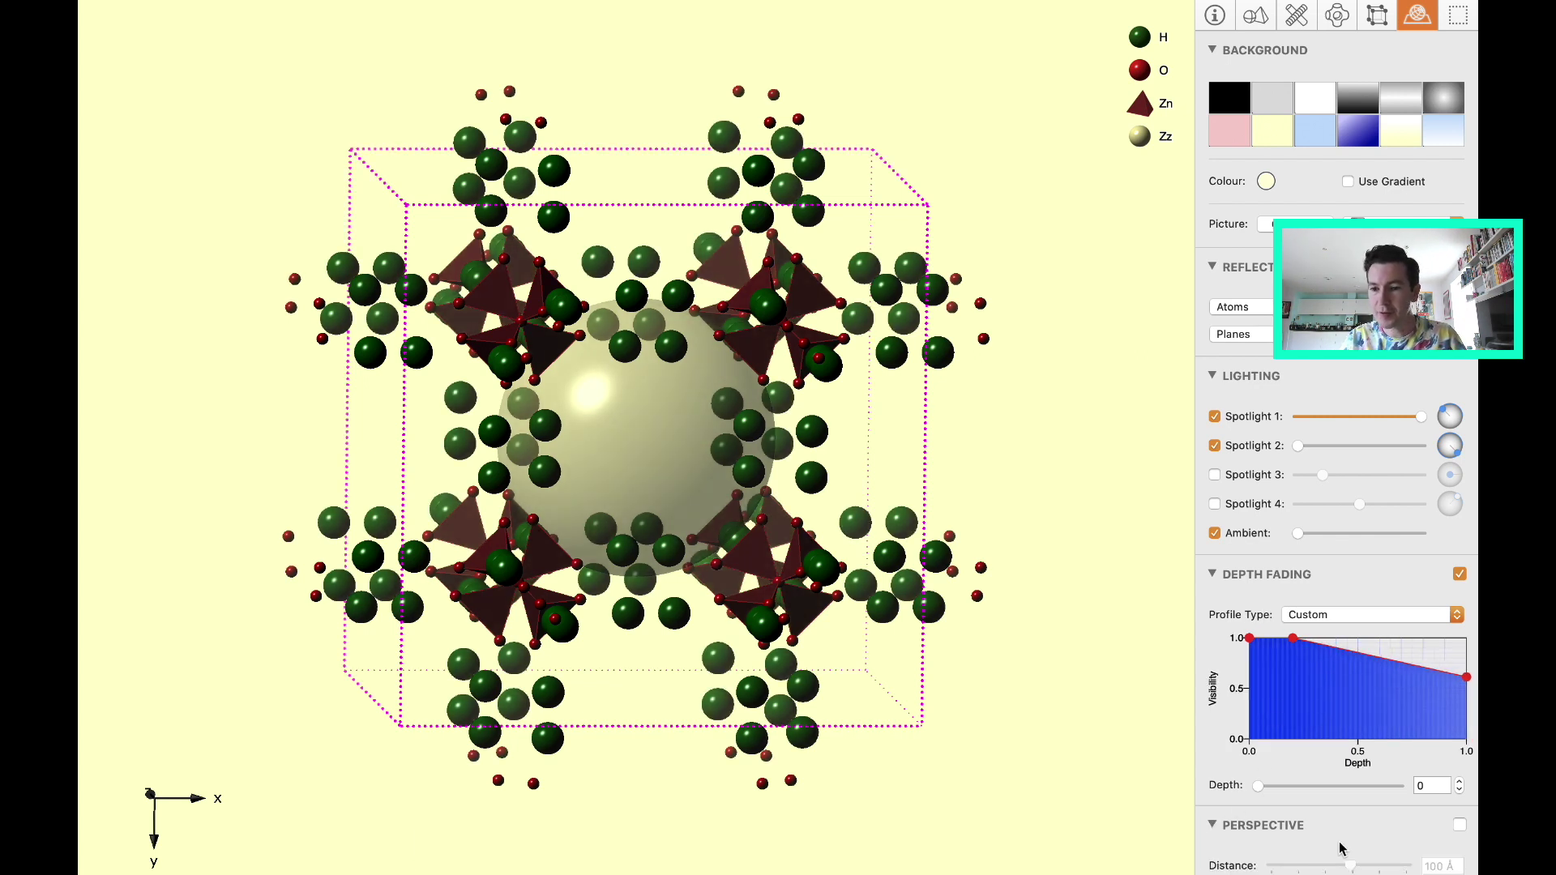
Turn on perspective for the structure and set its viewing distance to 24 Å
{"action": "scroll", "coordinate": [1341, 849], "scroll_direction": "down", "scroll_amount": 3}
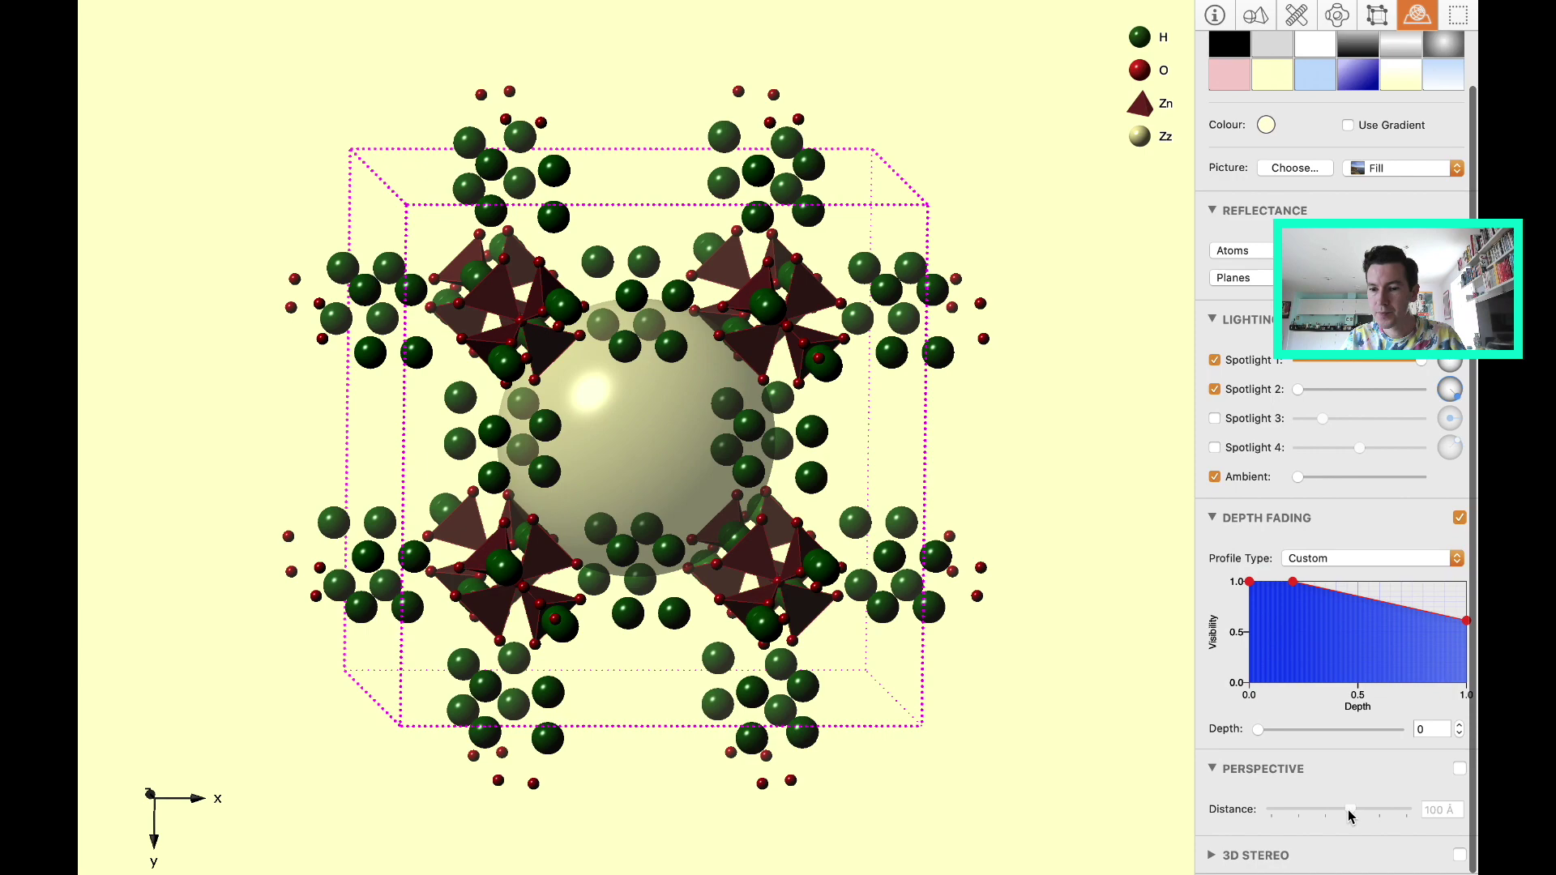
{"action": "left_click", "coordinate": [1460, 768]}
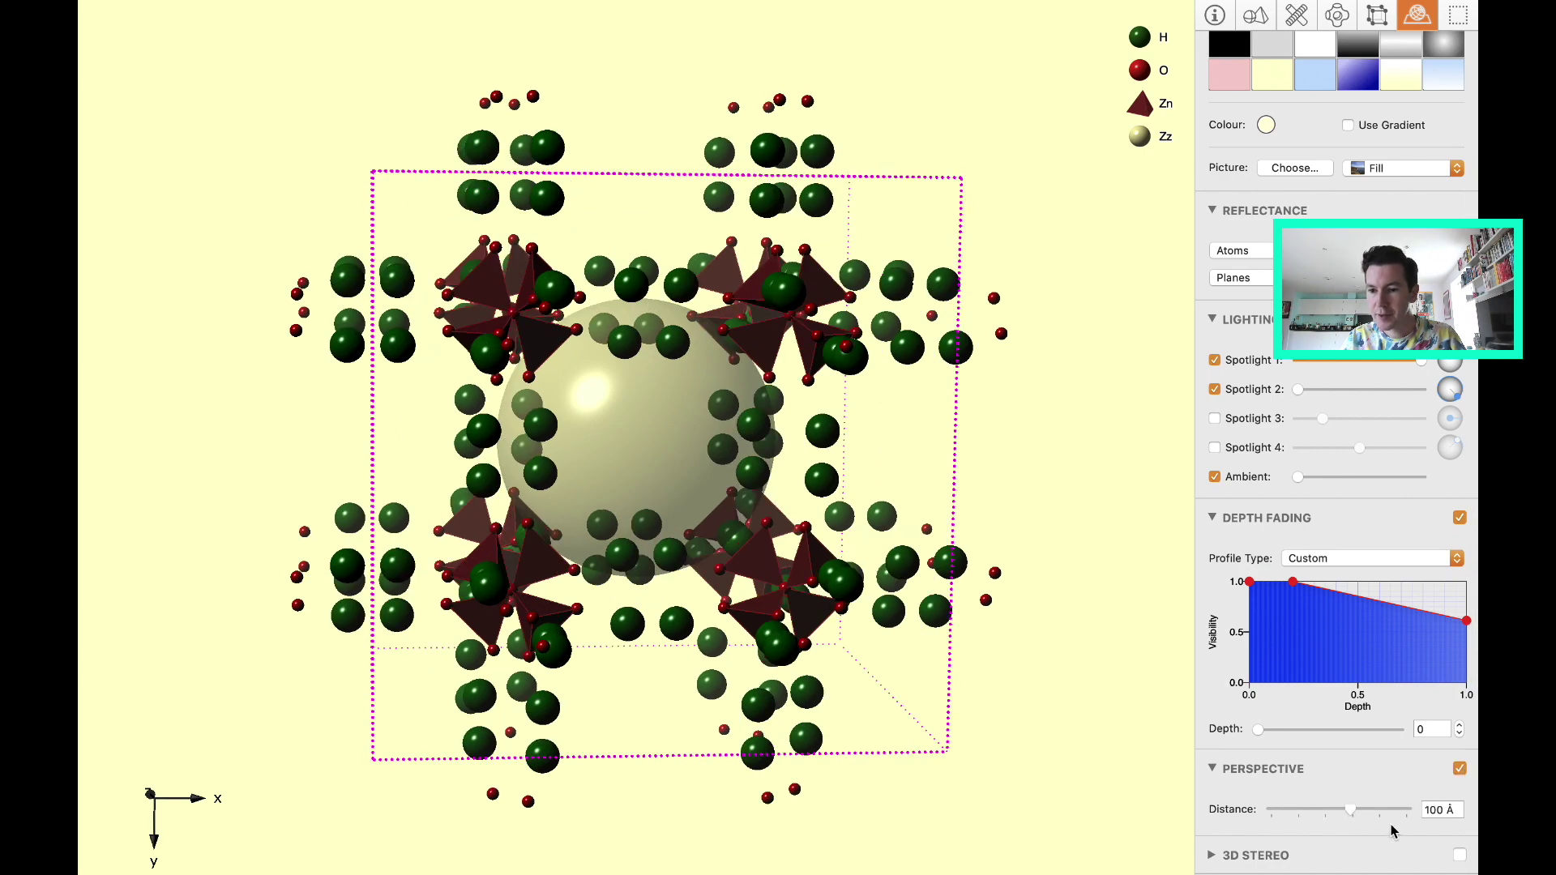
{"action": "mouse_move", "coordinate": [1350, 809]}
{"action": "left_mouse_down"}
{"action": "mouse_move", "coordinate": [1268, 811]}
{"action": "mouse_move", "coordinate": [1386, 809]}
{"action": "mouse_move", "coordinate": [1322, 800]}
{"action": "left_mouse_up"}
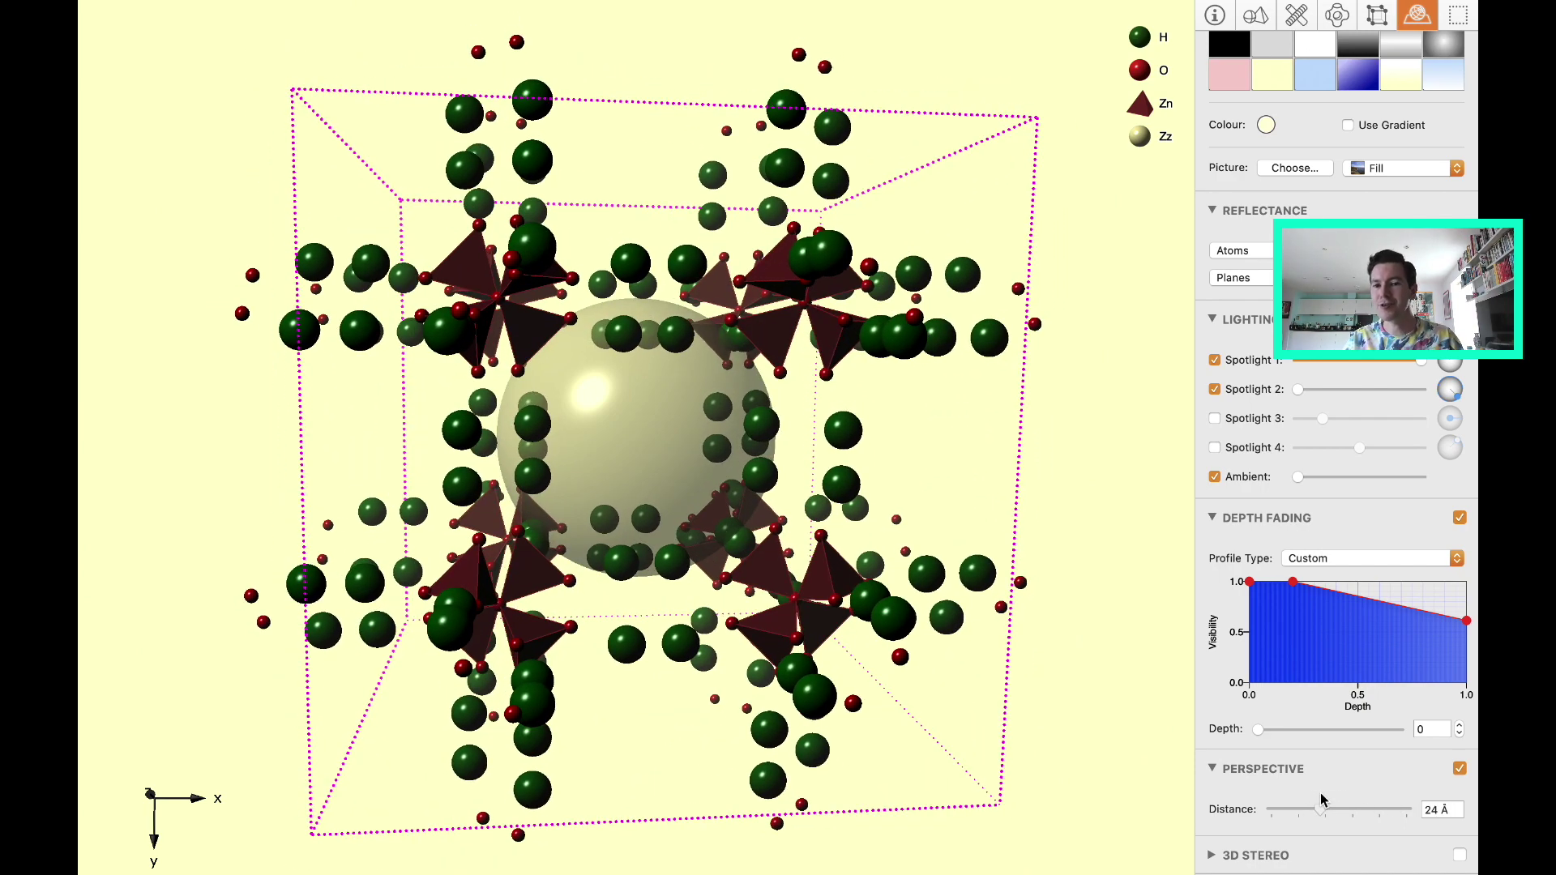
Turn on 3D stereo in Red/Blue mode and increase its separation to 10°
{"action": "scroll", "coordinate": [1321, 802], "scroll_direction": "down", "scroll_amount": 2}
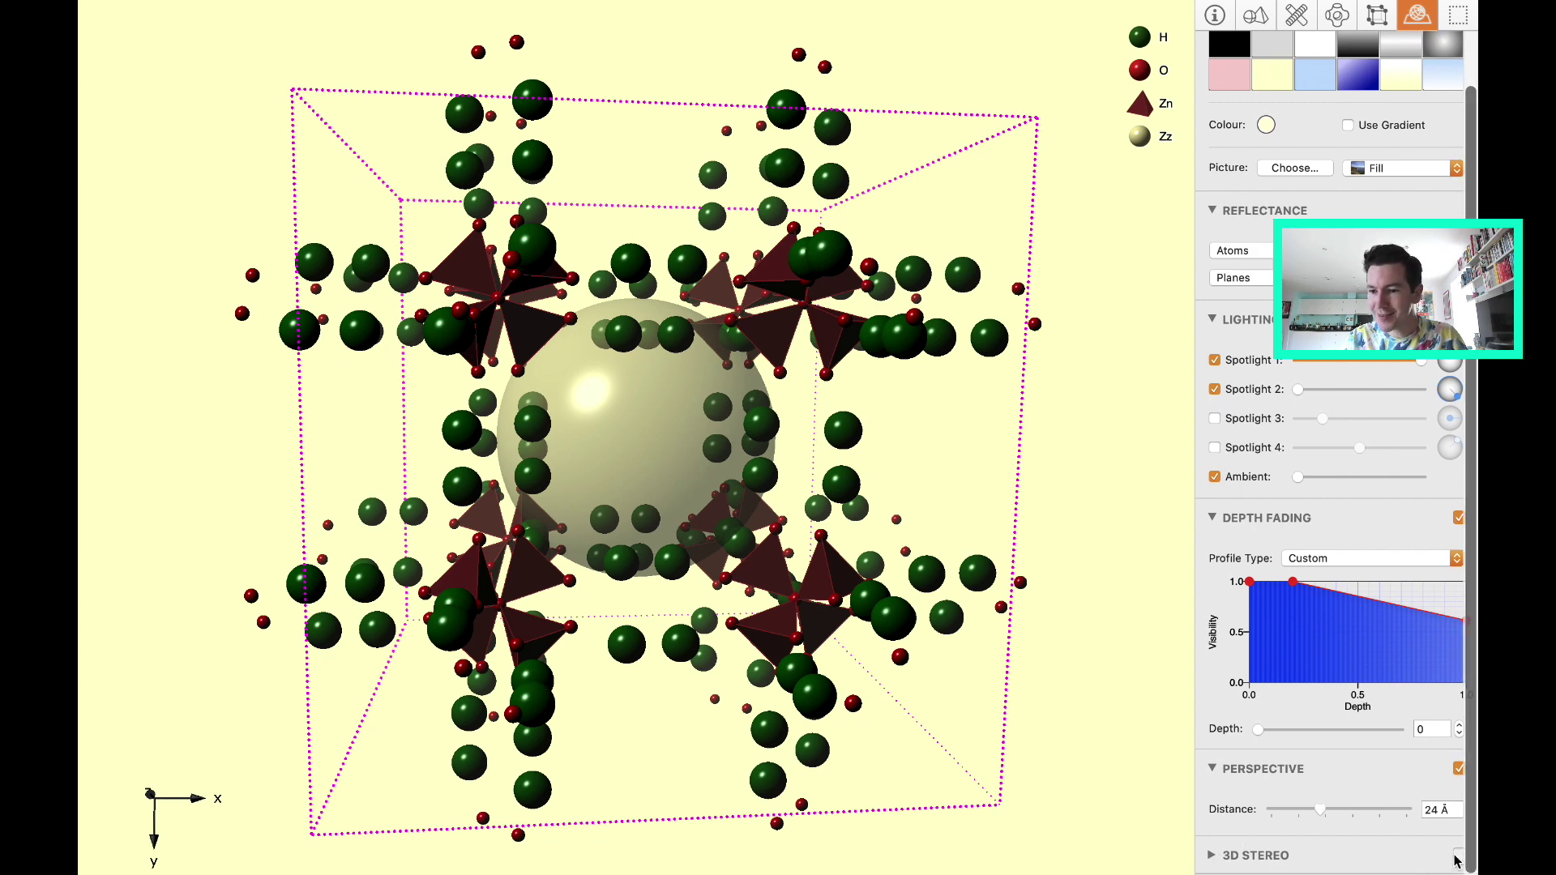
{"action": "left_click", "coordinate": [1458, 857]}
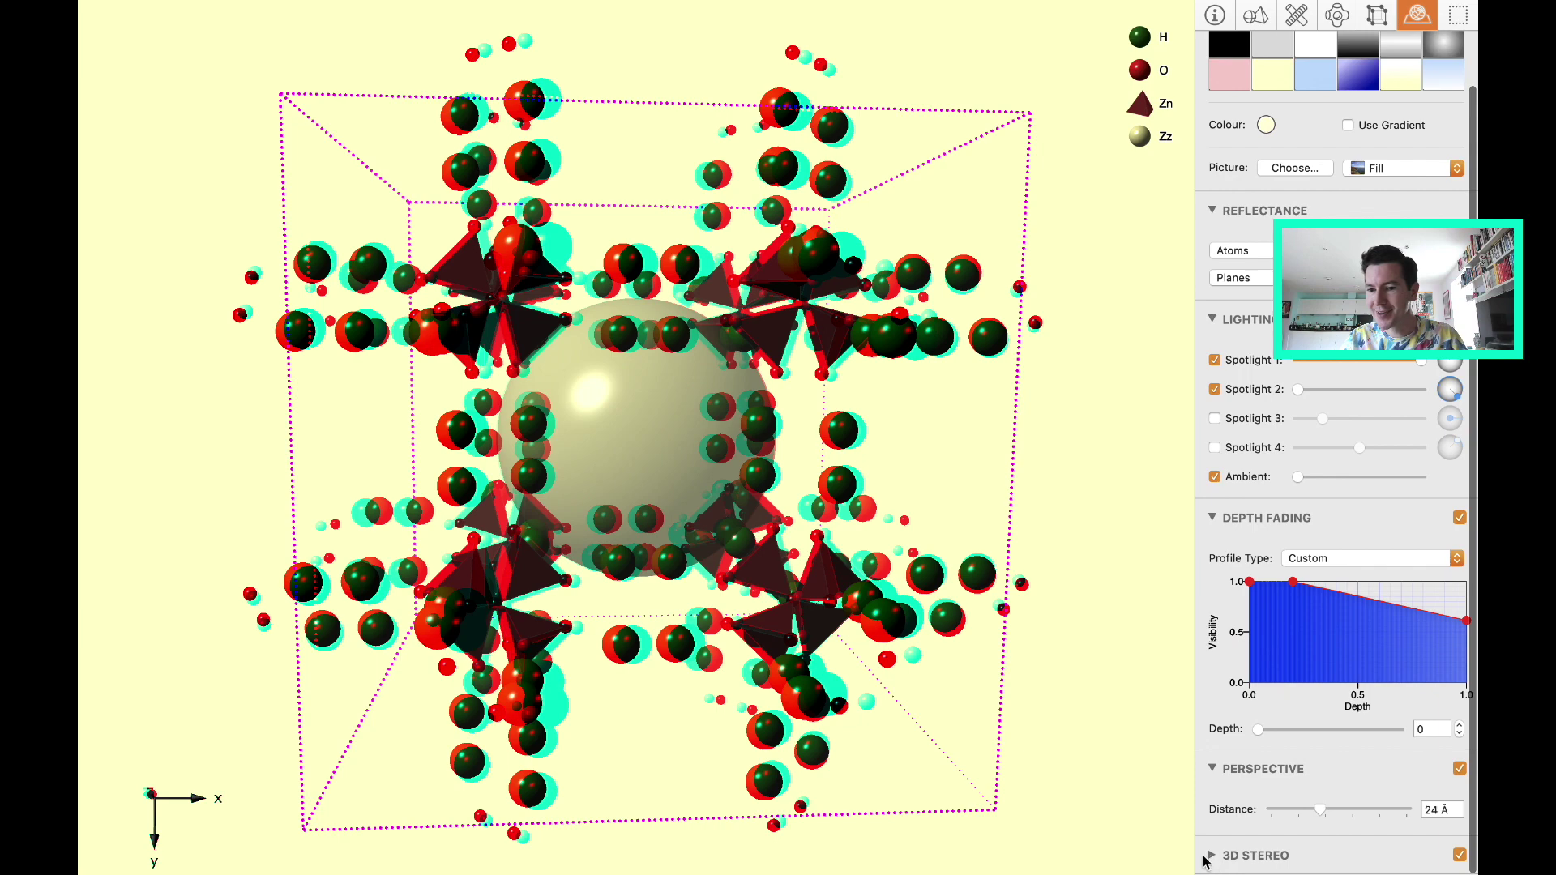
{"action": "left_click", "coordinate": [1210, 857]}
{"action": "scroll", "coordinate": [1378, 810], "scroll_direction": "down", "scroll_amount": 3}
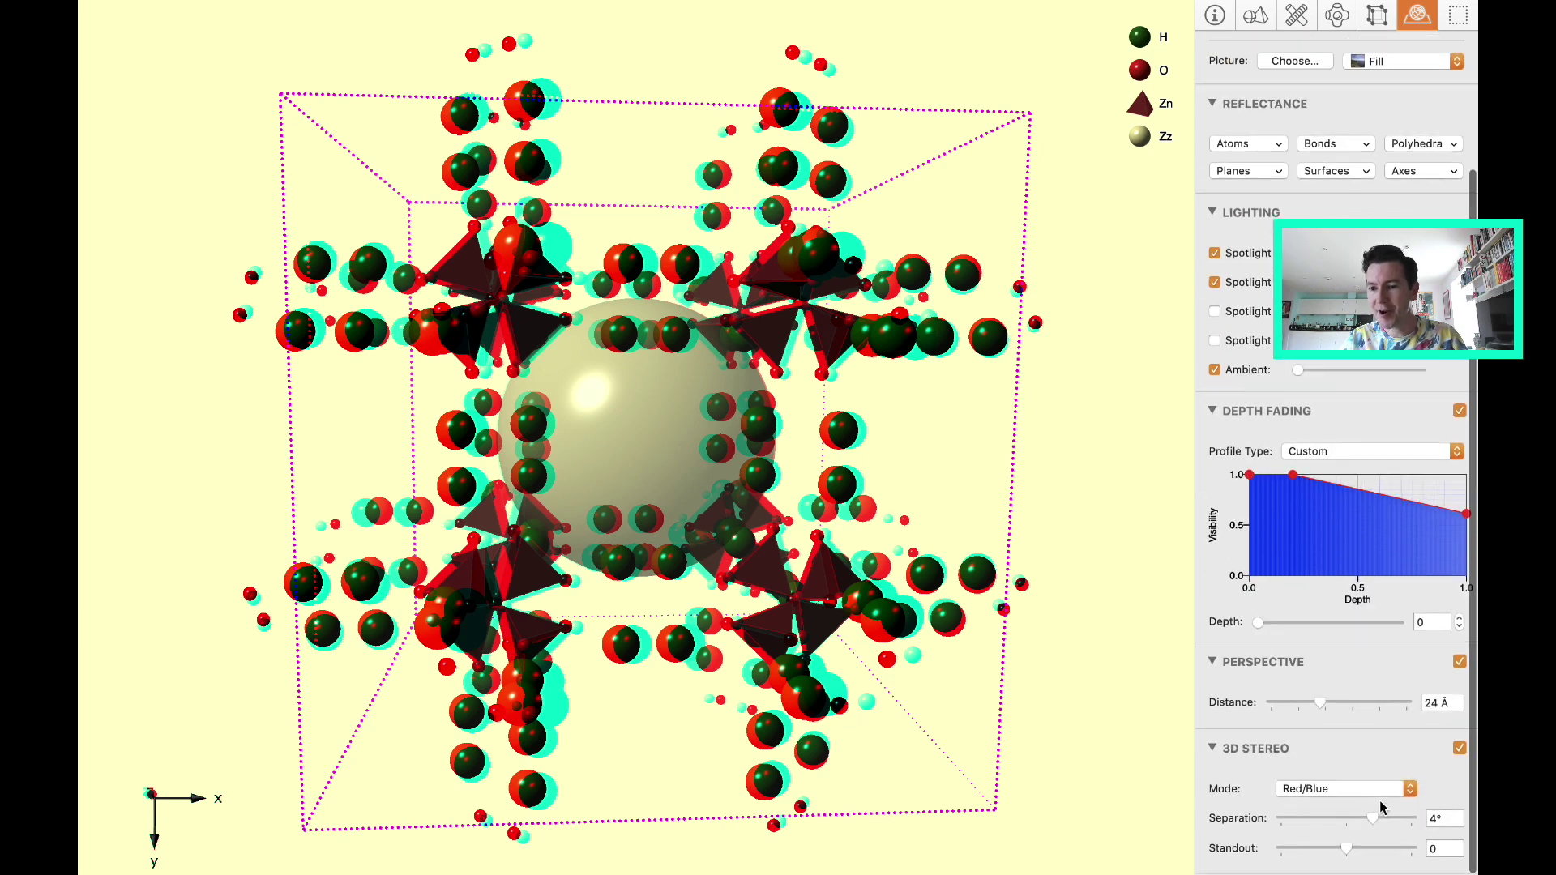
{"action": "left_click_drag", "start_coordinate": [1372, 818], "coordinate": [1418, 817]}
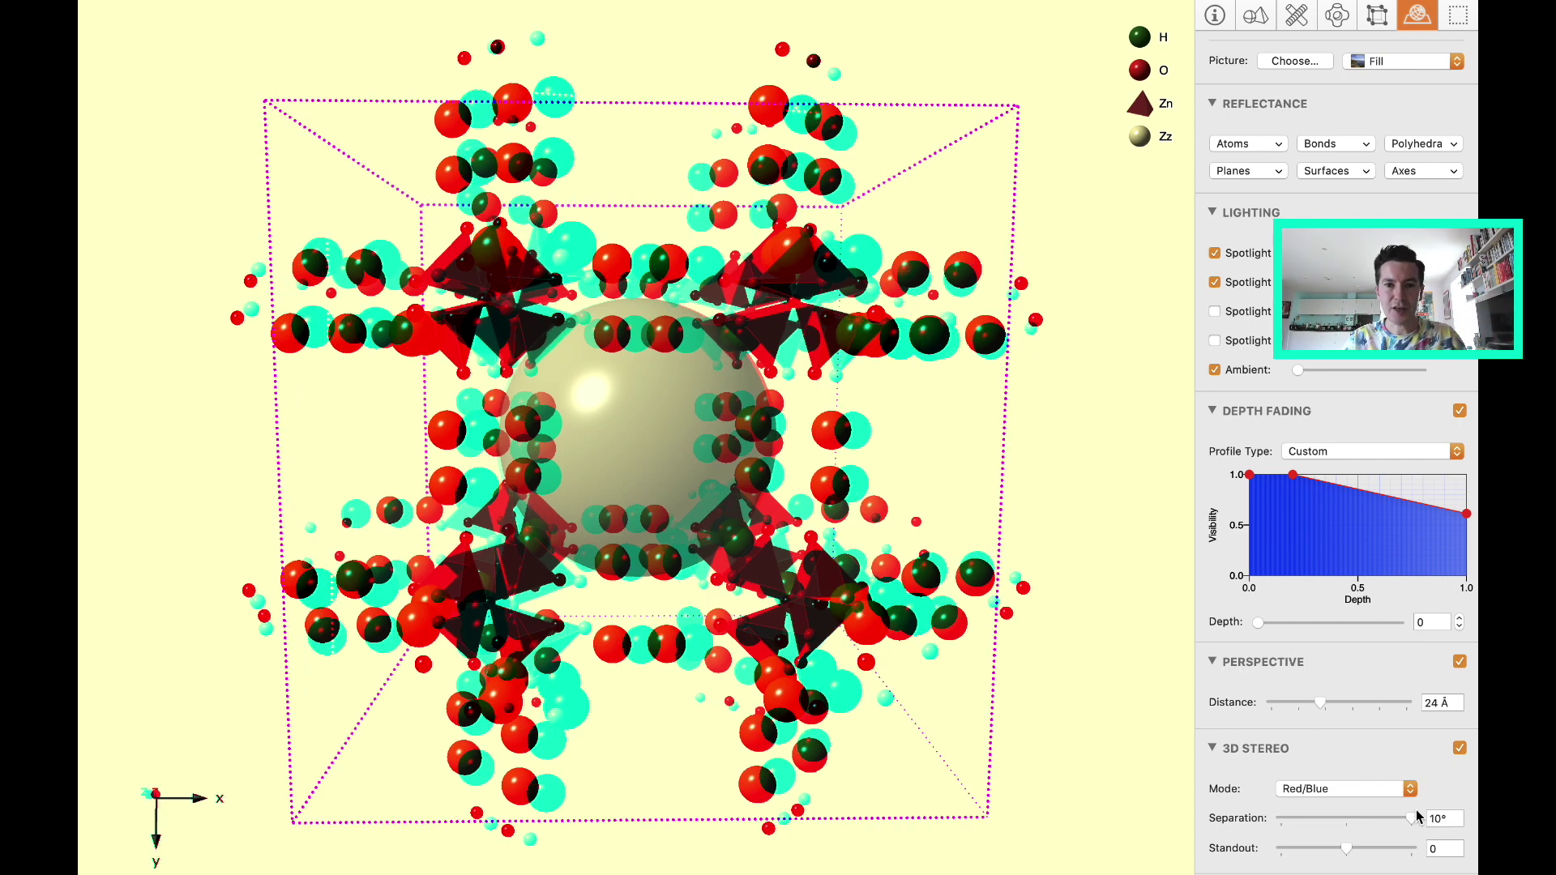
Try magnifications of 2.60, 1.00 and 8.00 in the 2D graphics export settings for PNG and cancel the export
{"action": "mouse_move", "coordinate": [710, 7]}
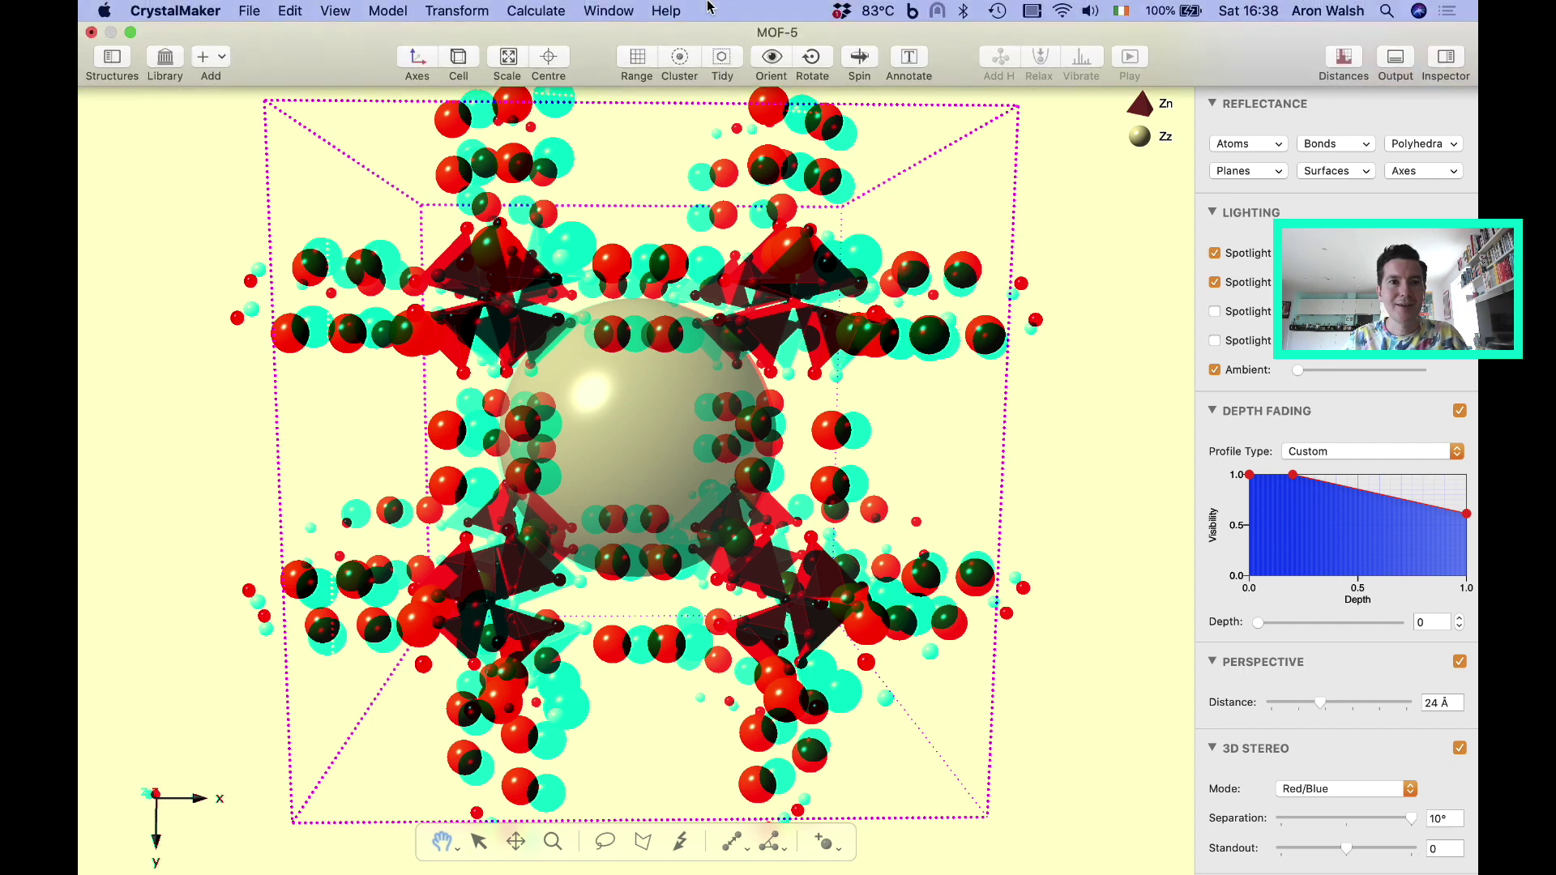
{"action": "left_click", "coordinate": [248, 11]}
{"action": "mouse_move", "coordinate": [305, 327]}
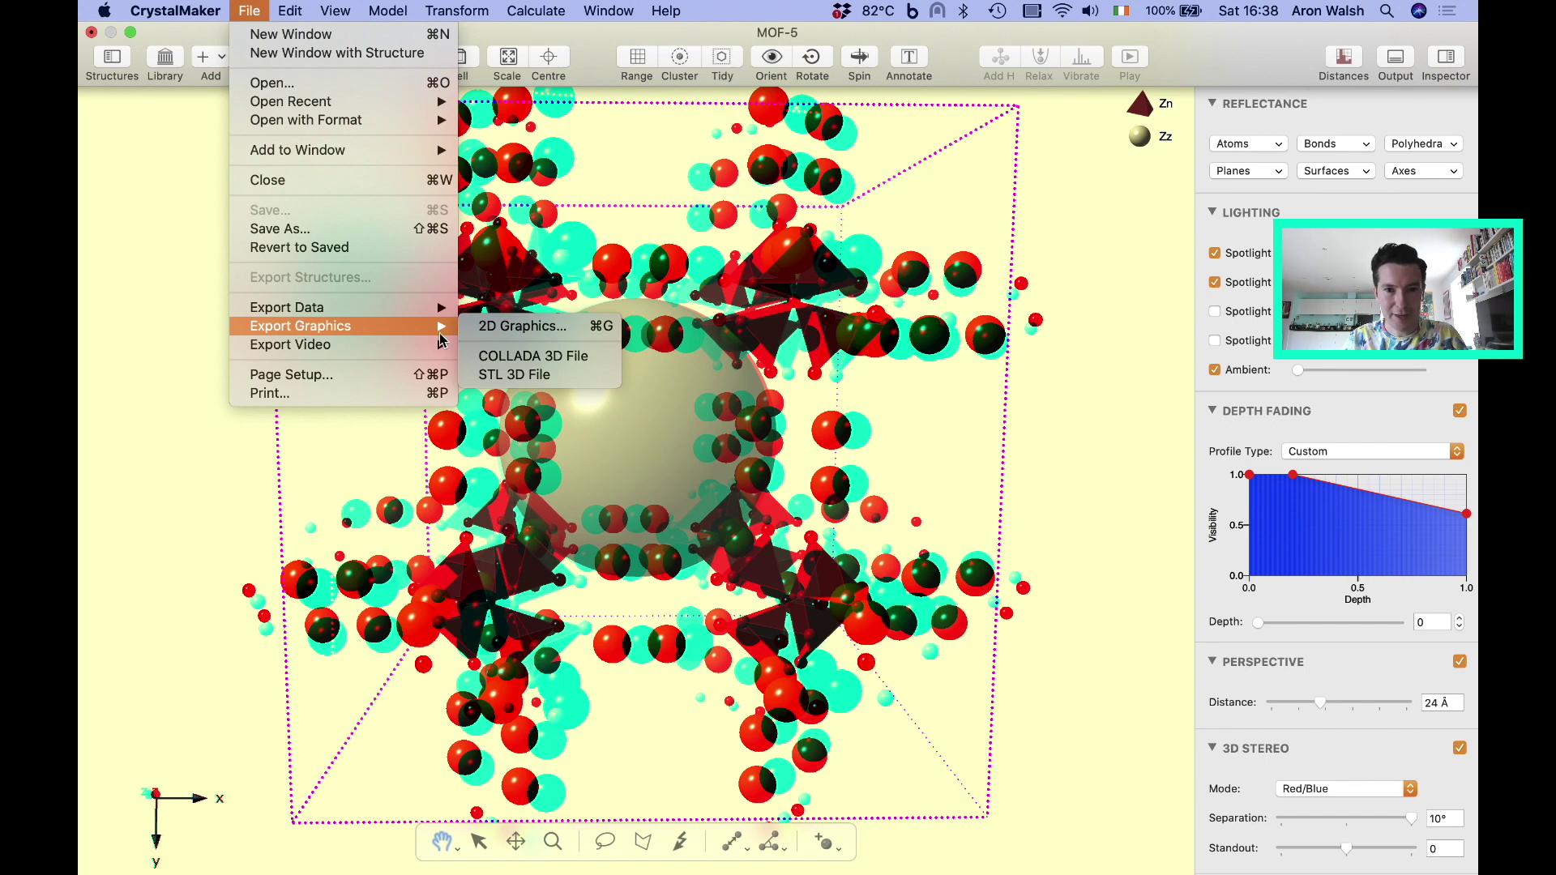
{"action": "left_click", "coordinate": [492, 328]}
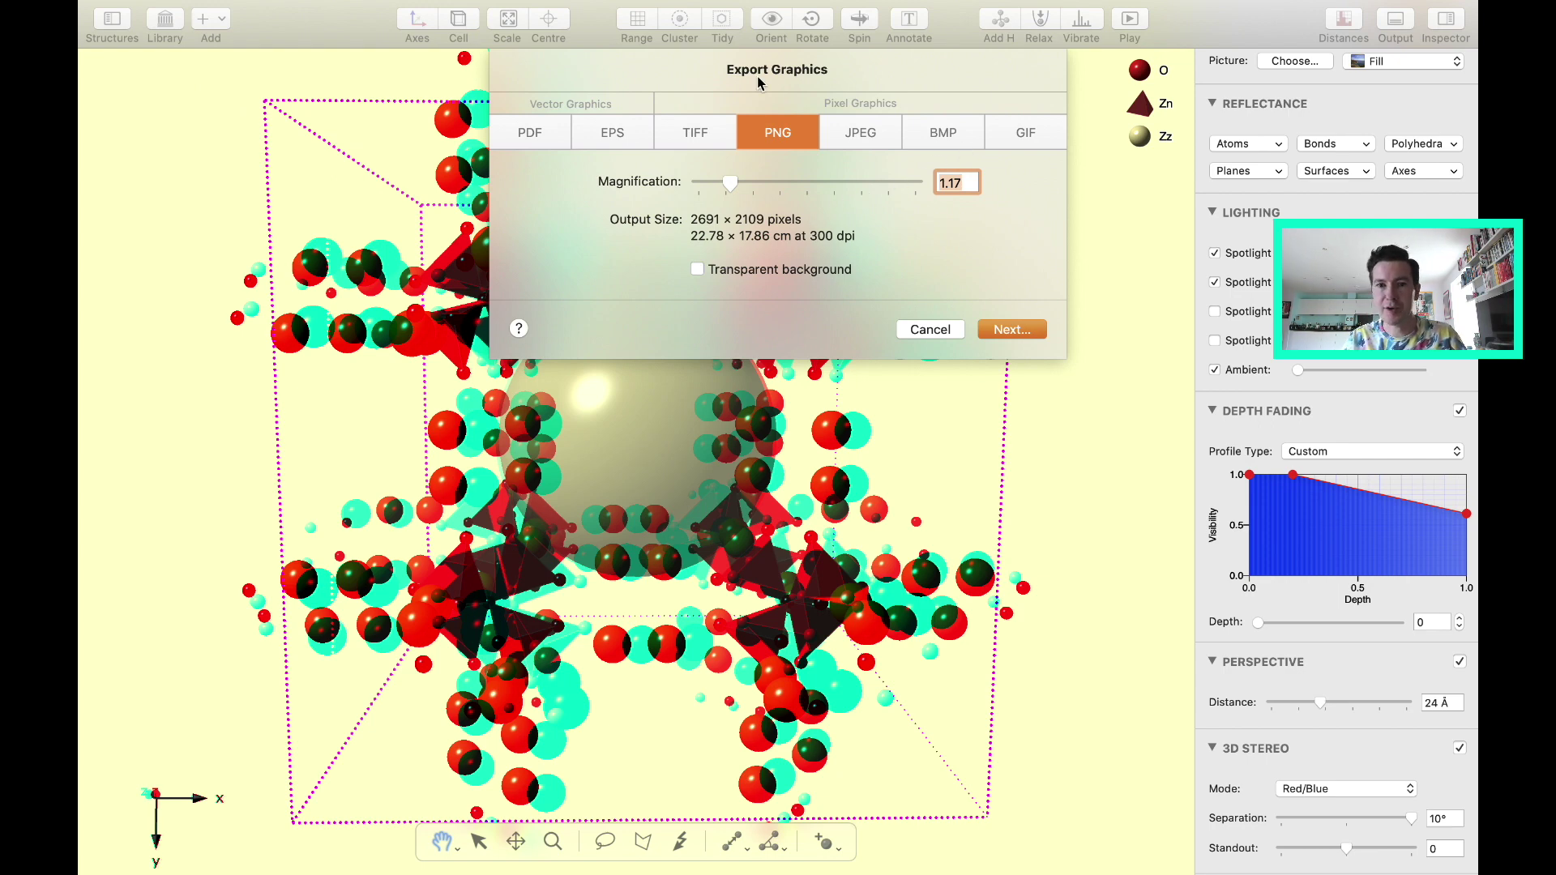
{"action": "left_click_drag", "start_coordinate": [727, 184], "coordinate": [768, 184]}
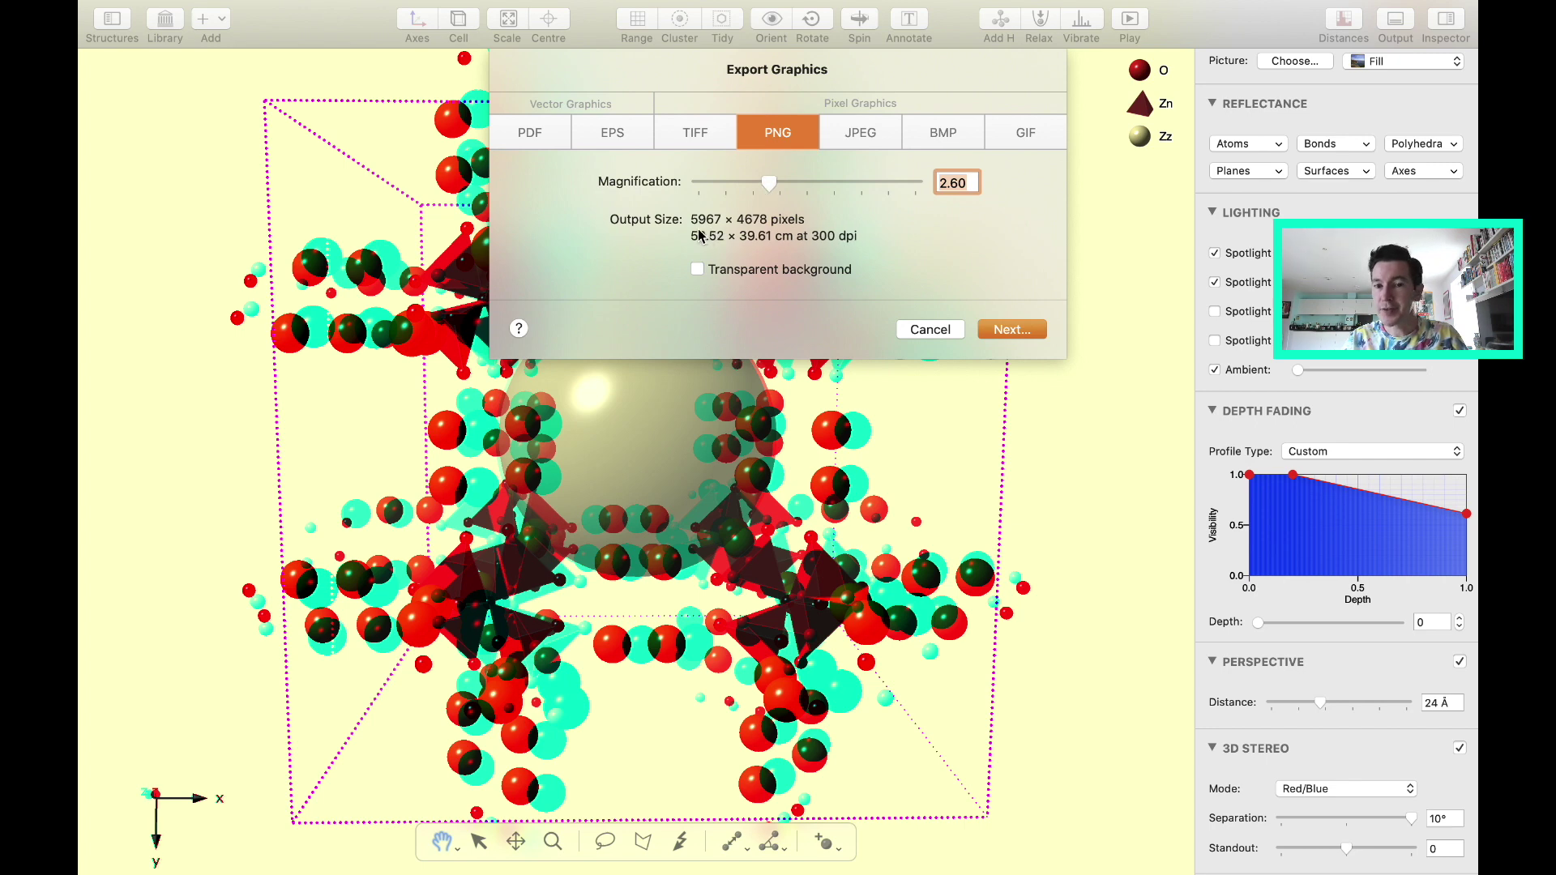
{"action": "left_click_drag", "start_coordinate": [771, 183], "coordinate": [725, 185]}
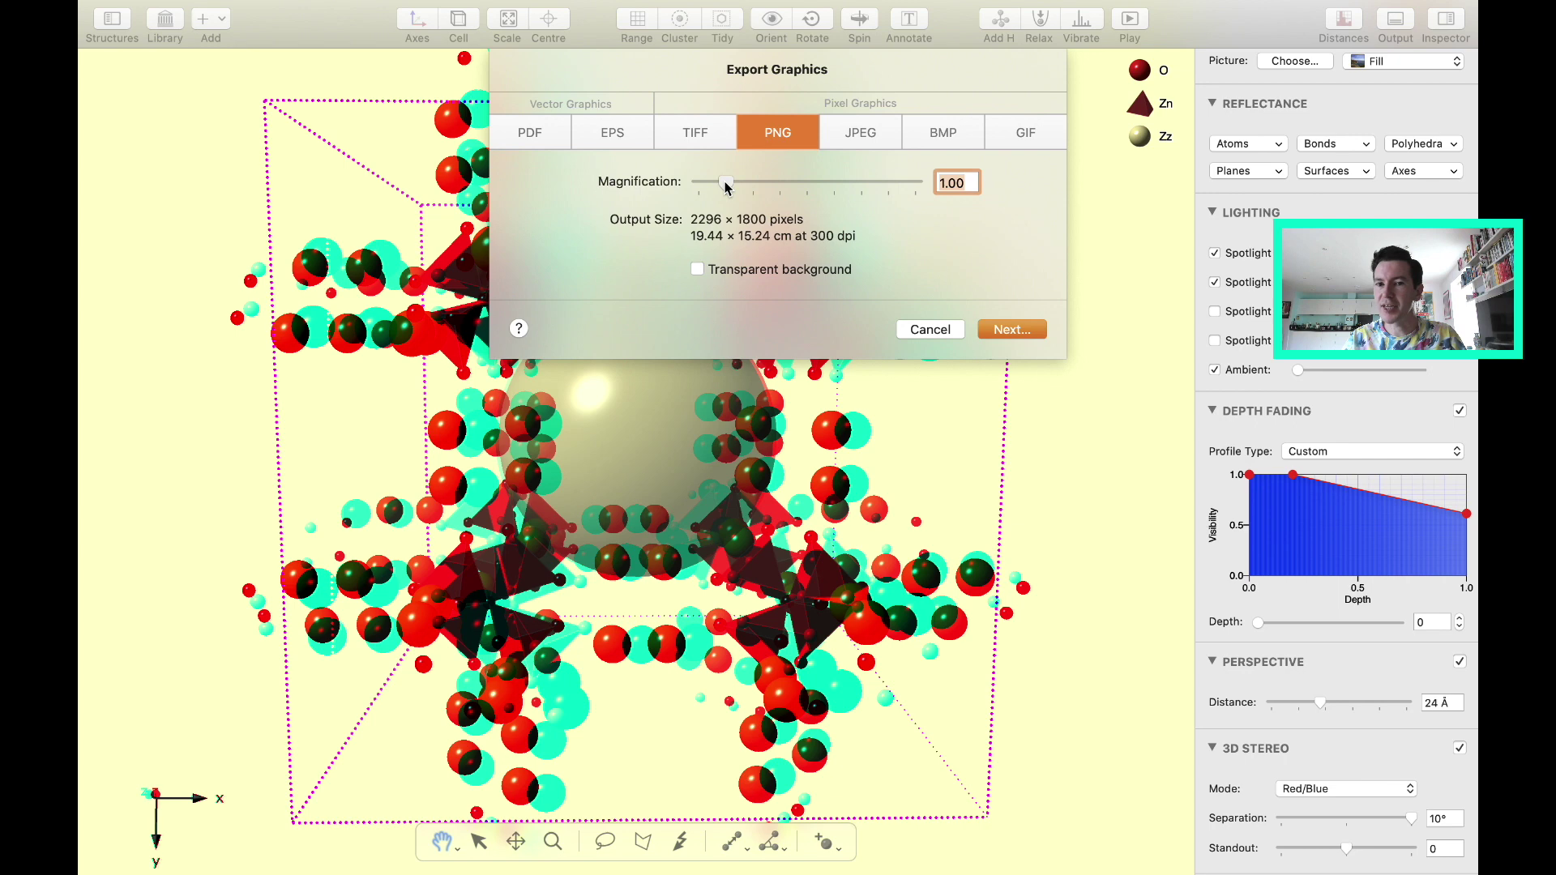
{"action": "left_click_drag", "start_coordinate": [726, 186], "coordinate": [923, 188]}
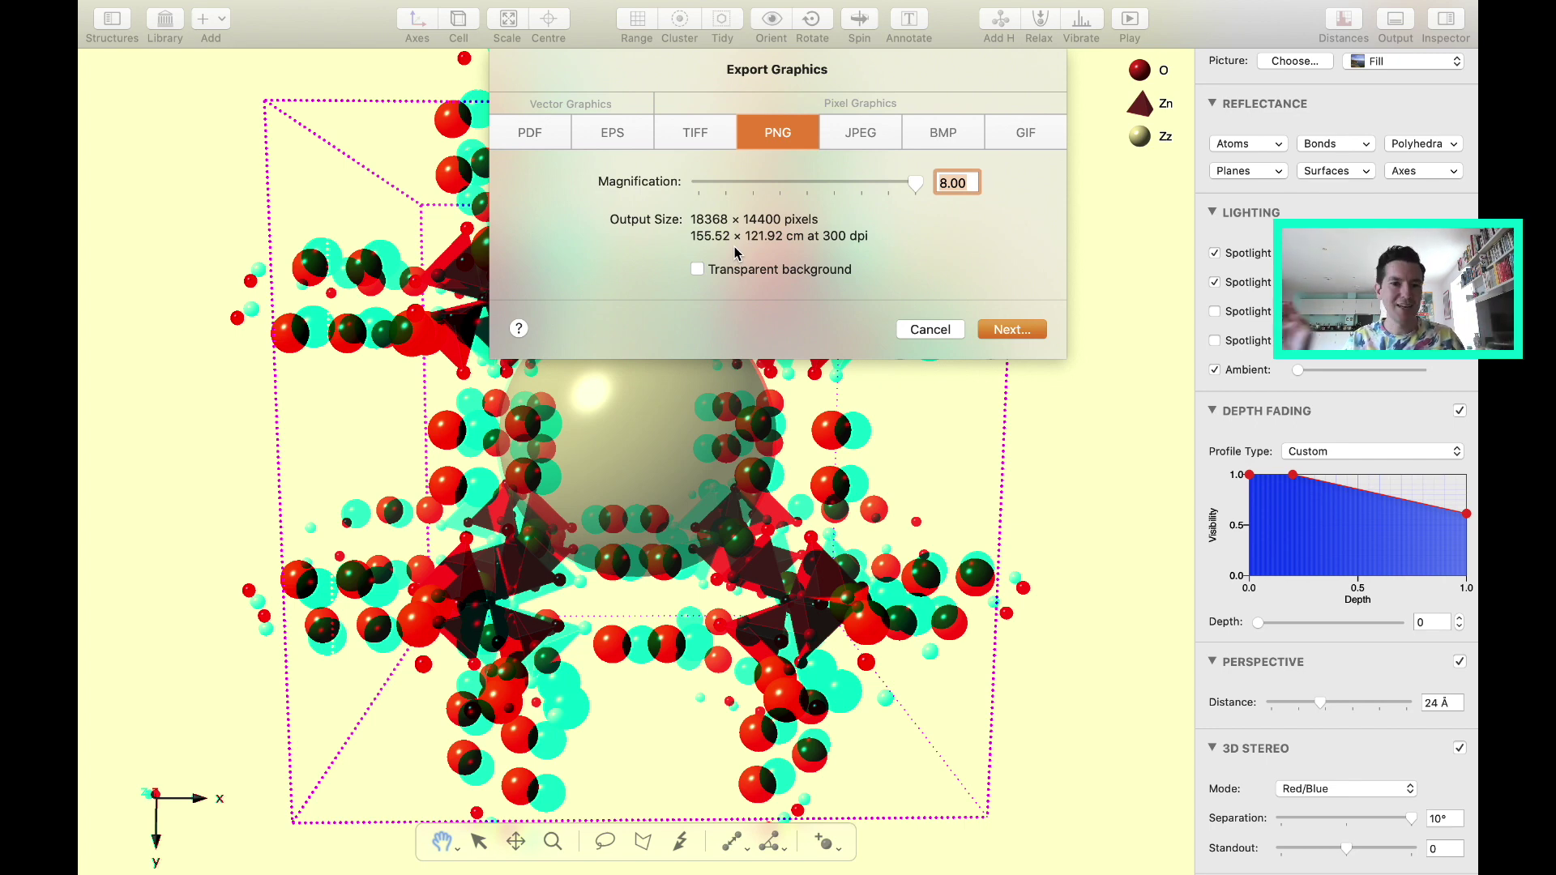
{"action": "left_click", "coordinate": [930, 330]}
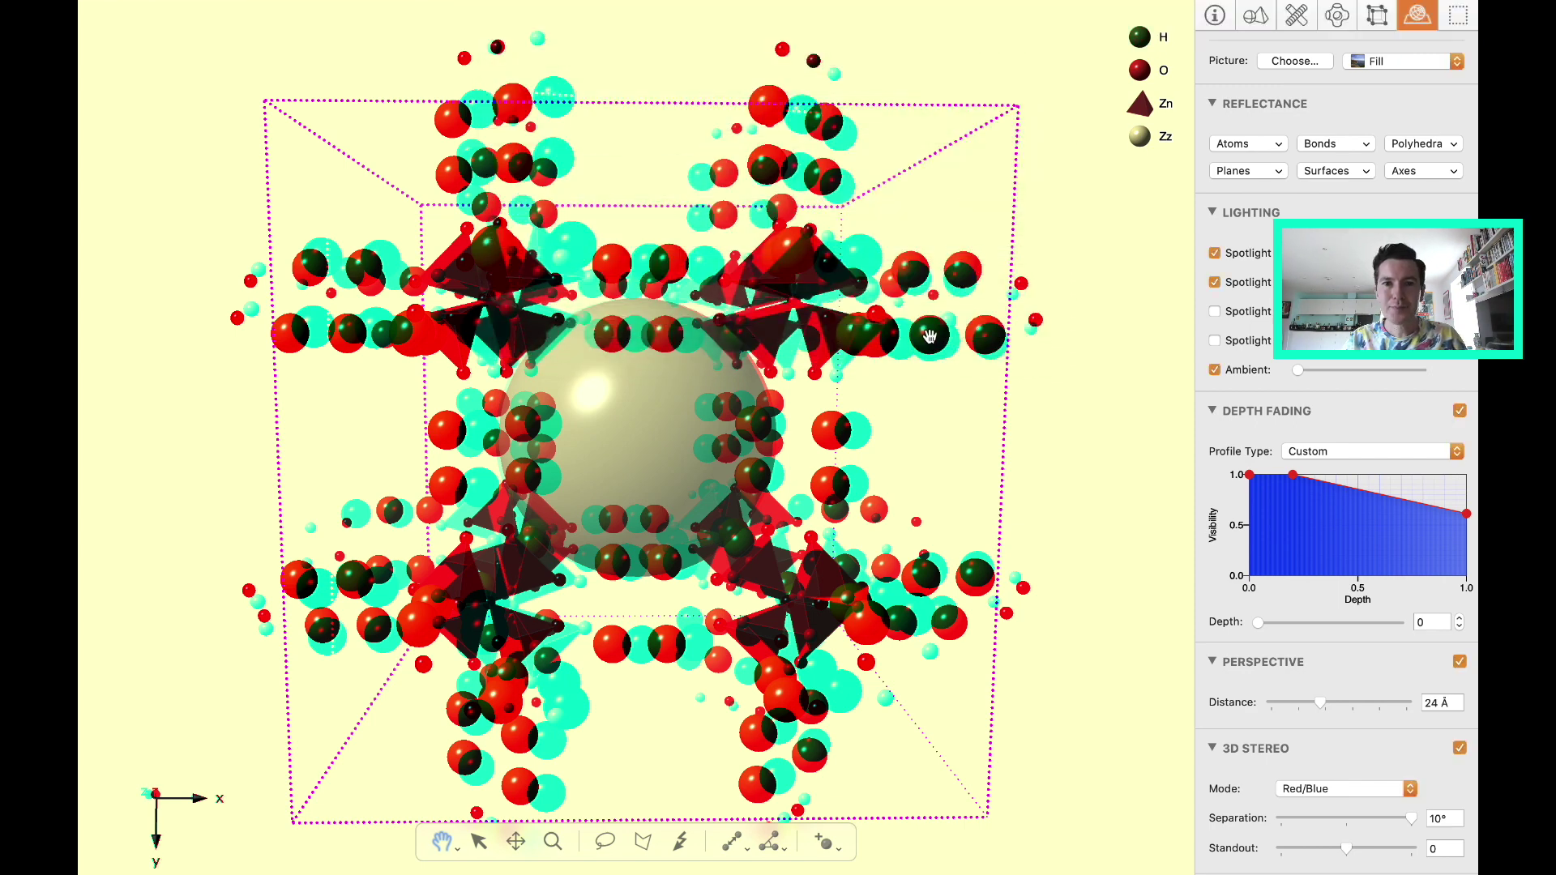
Open the structure library and view the Atomic Radii and Basic Structure Types groups of the Teaching collection
{"action": "mouse_move", "coordinate": [203, 52]}
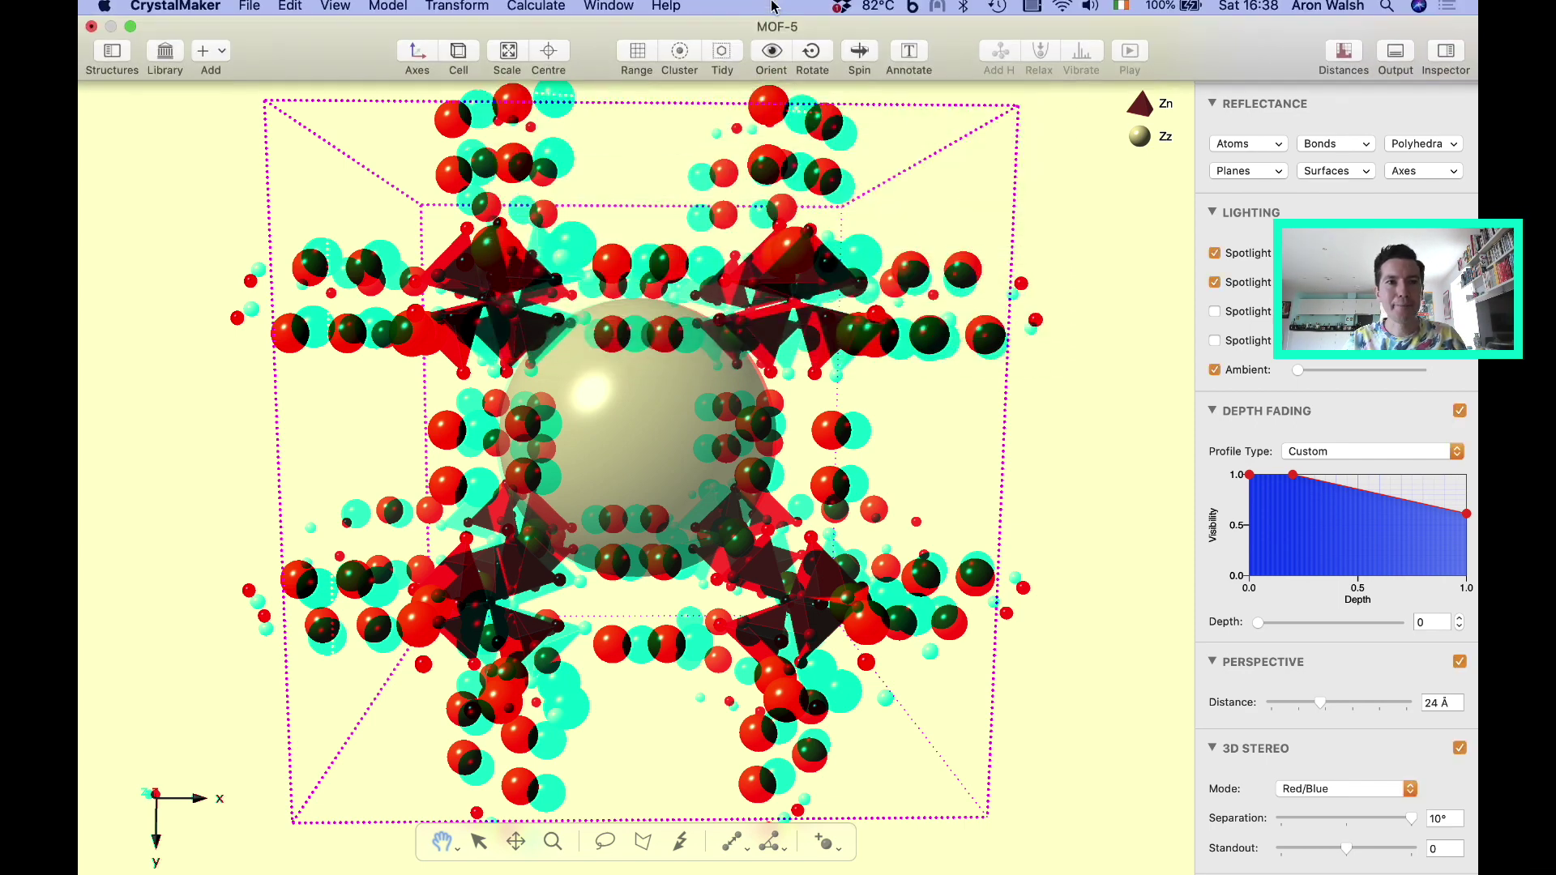
{"action": "left_click", "coordinate": [162, 59]}
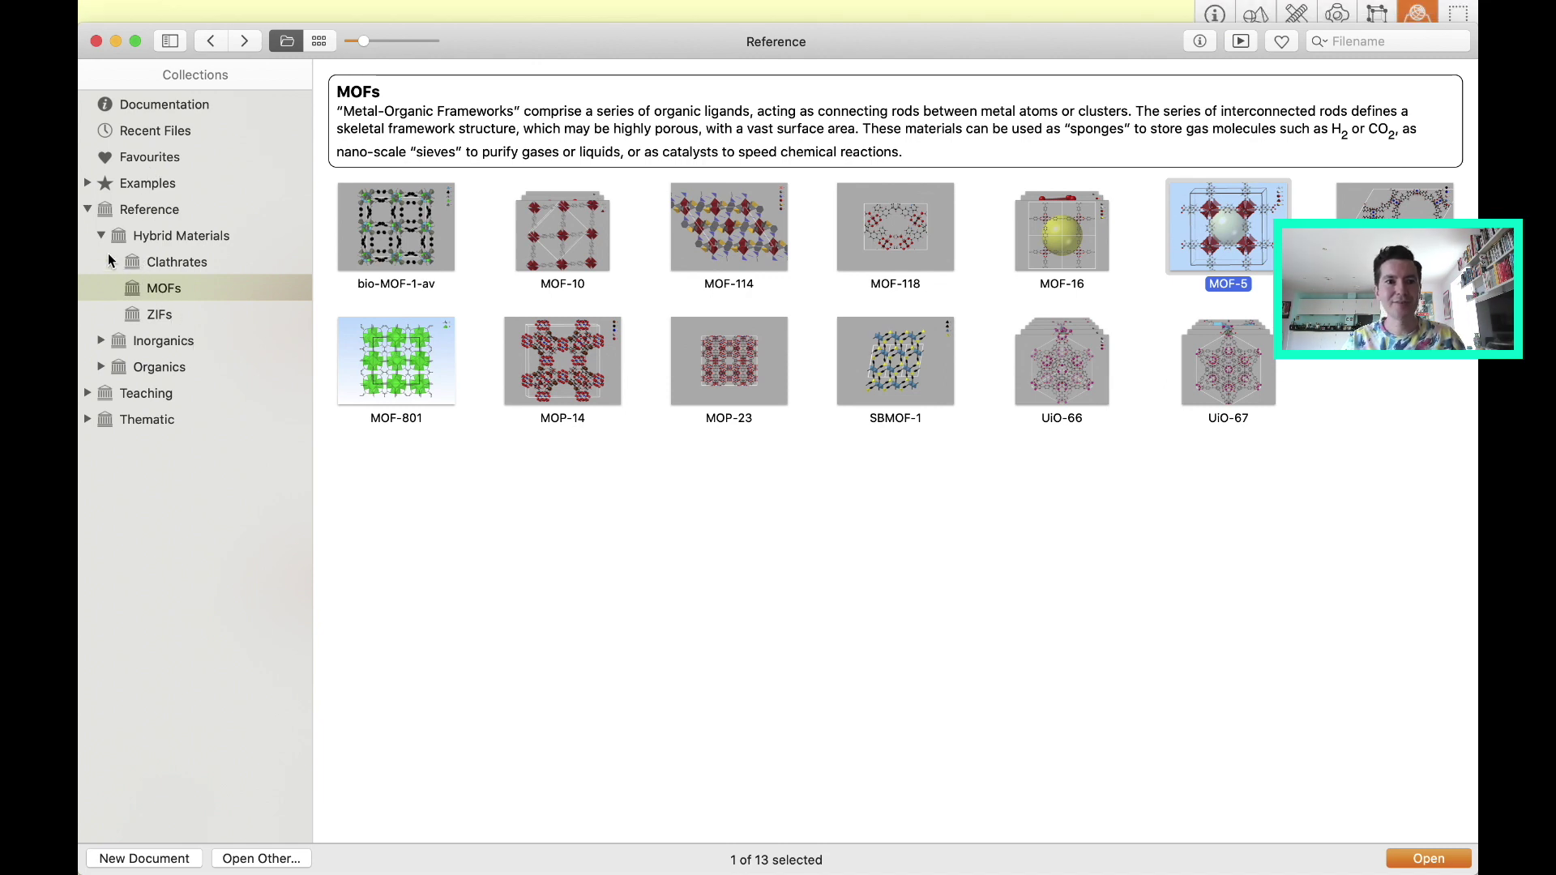
{"action": "left_click", "coordinate": [87, 210]}
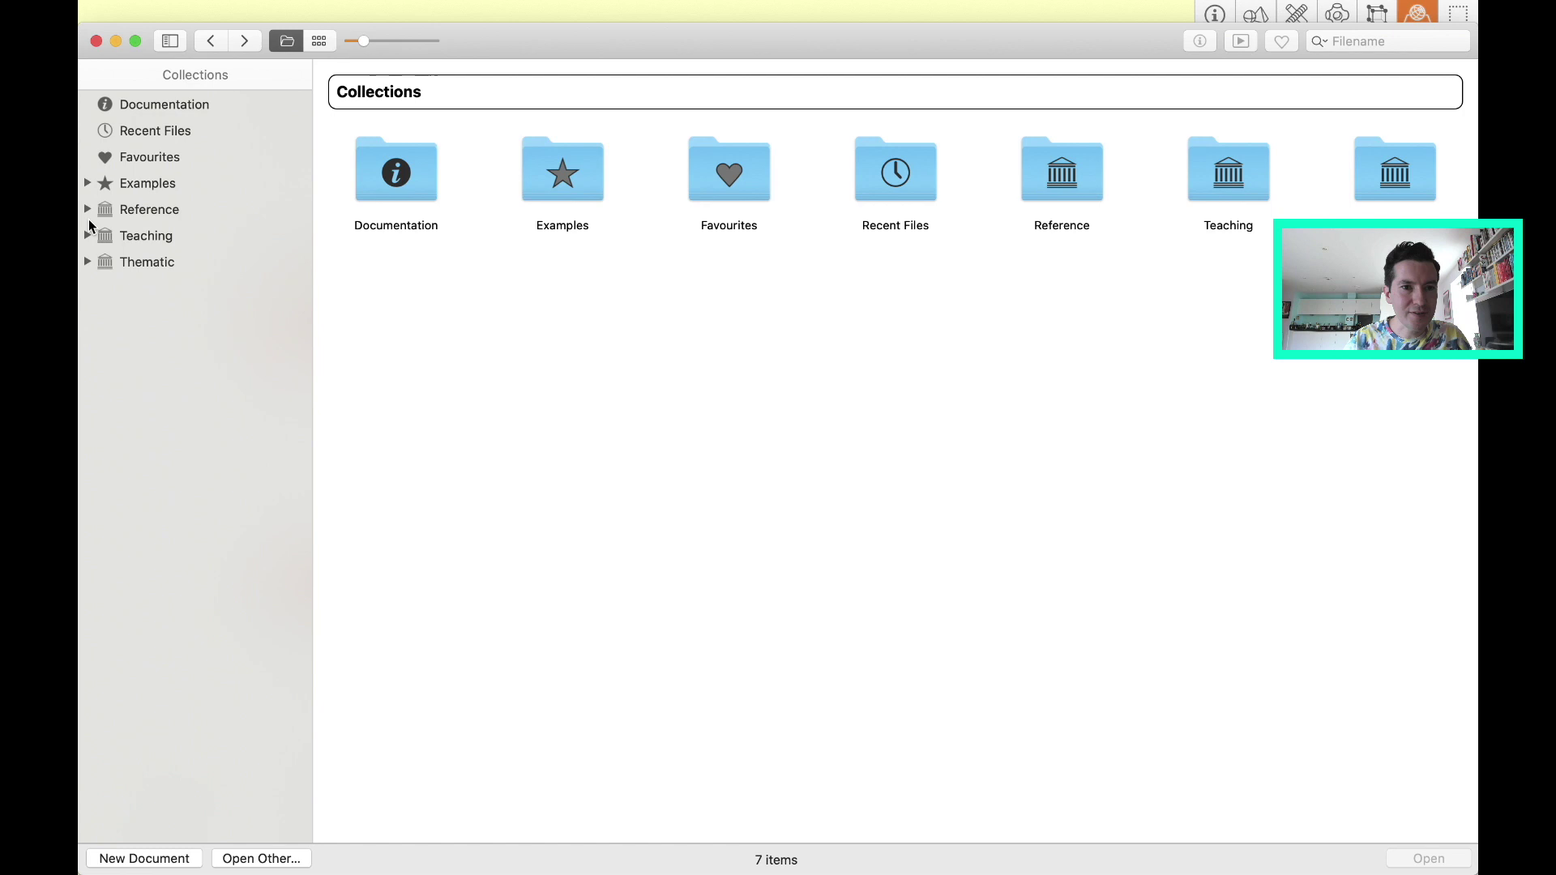
{"action": "left_click", "coordinate": [87, 236]}
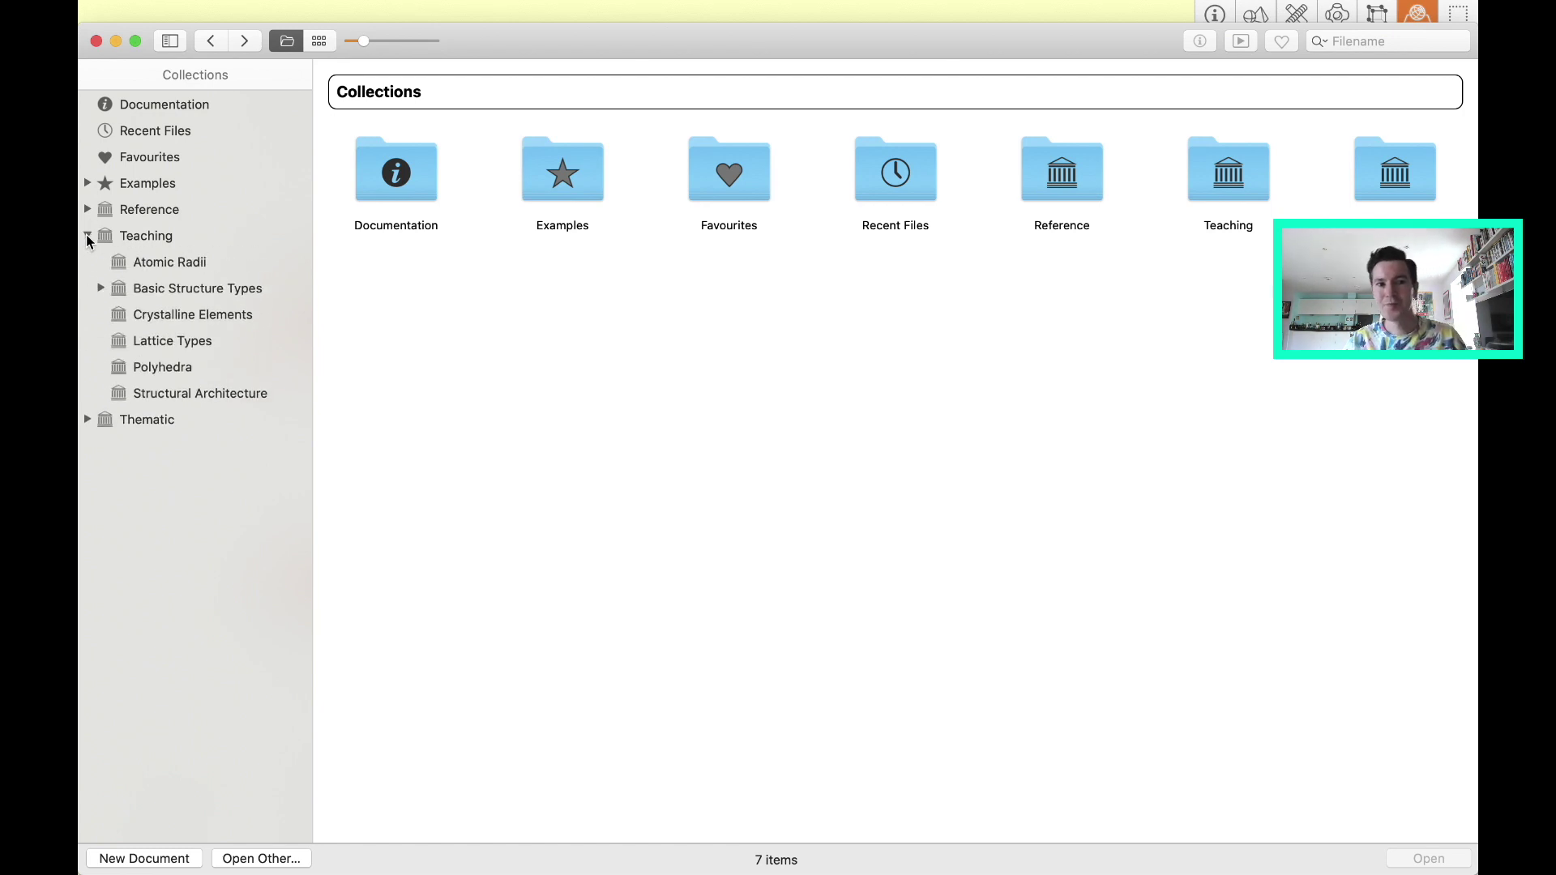
{"action": "left_click", "coordinate": [171, 265]}
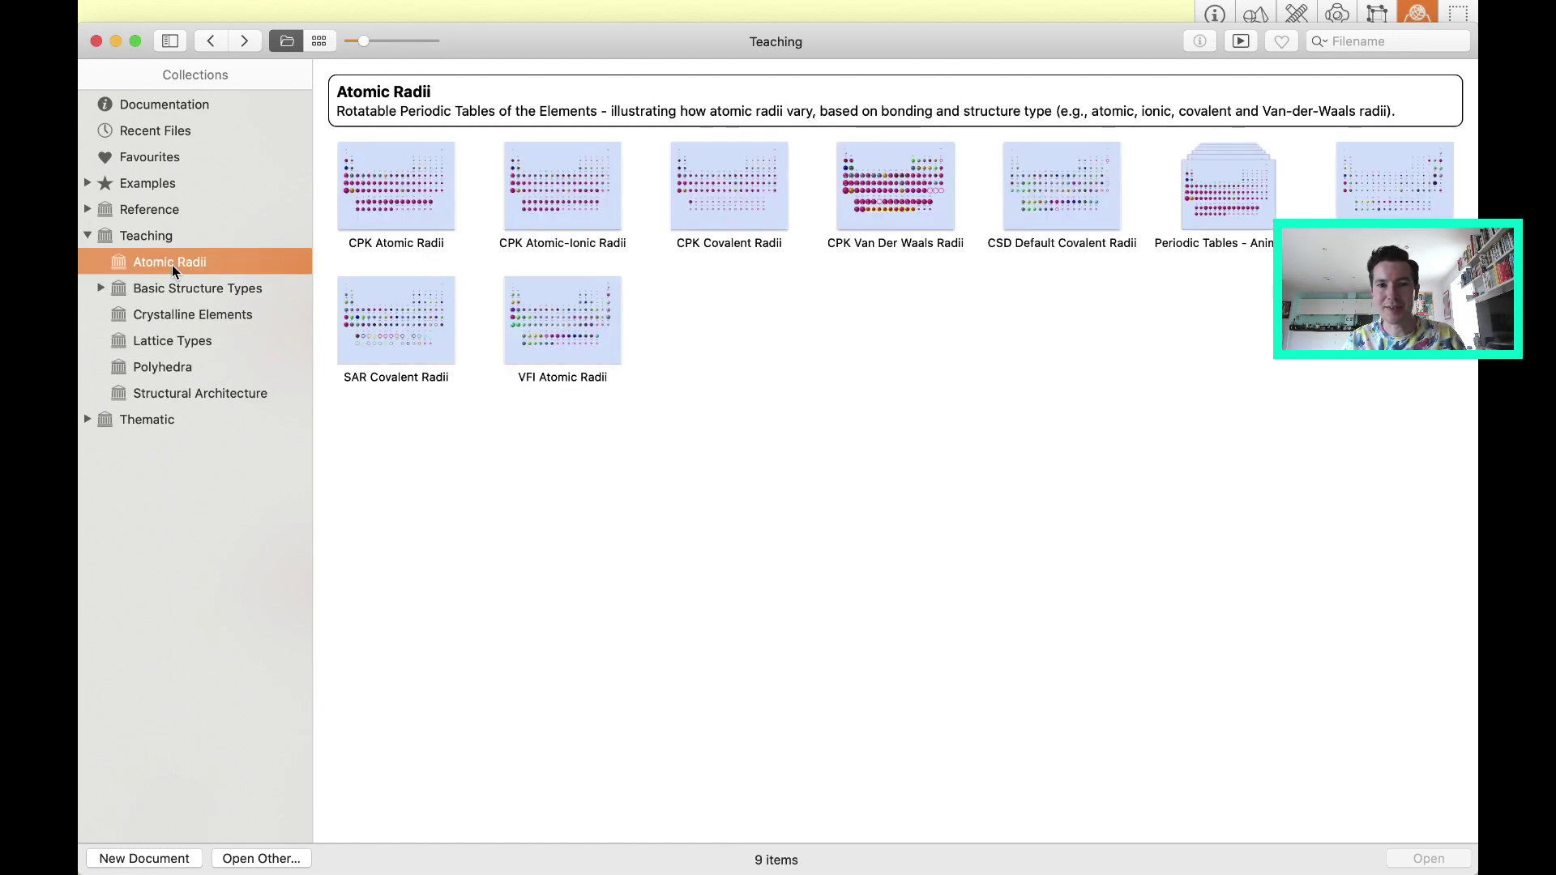
{"action": "left_click", "coordinate": [176, 285]}
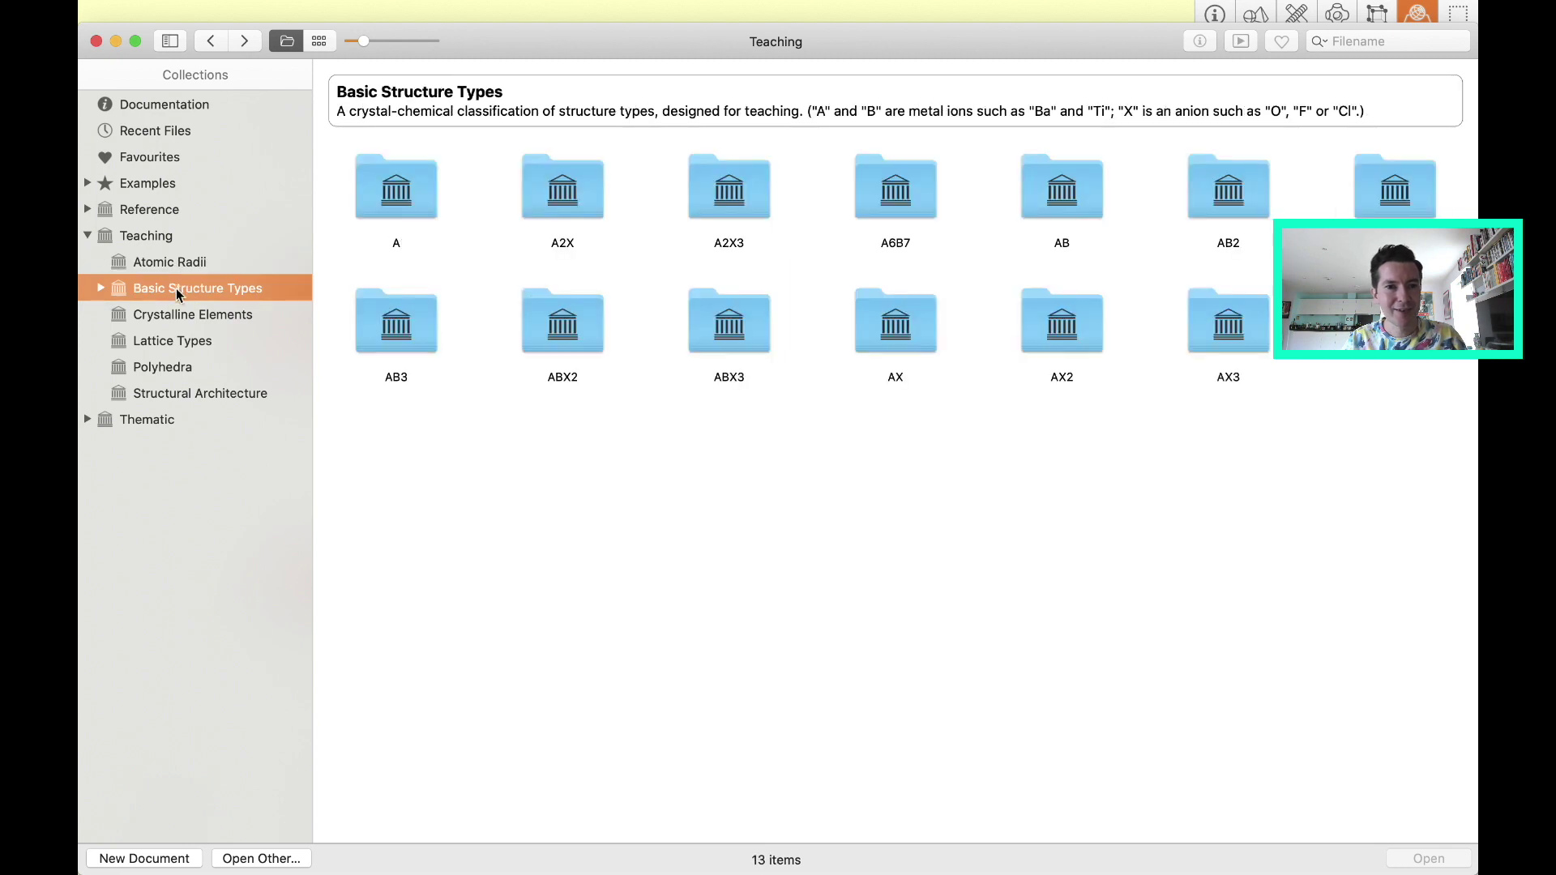
Open the Cubic F structure from the Lattice Types group of the Teaching collection
{"action": "left_click", "coordinate": [160, 341]}
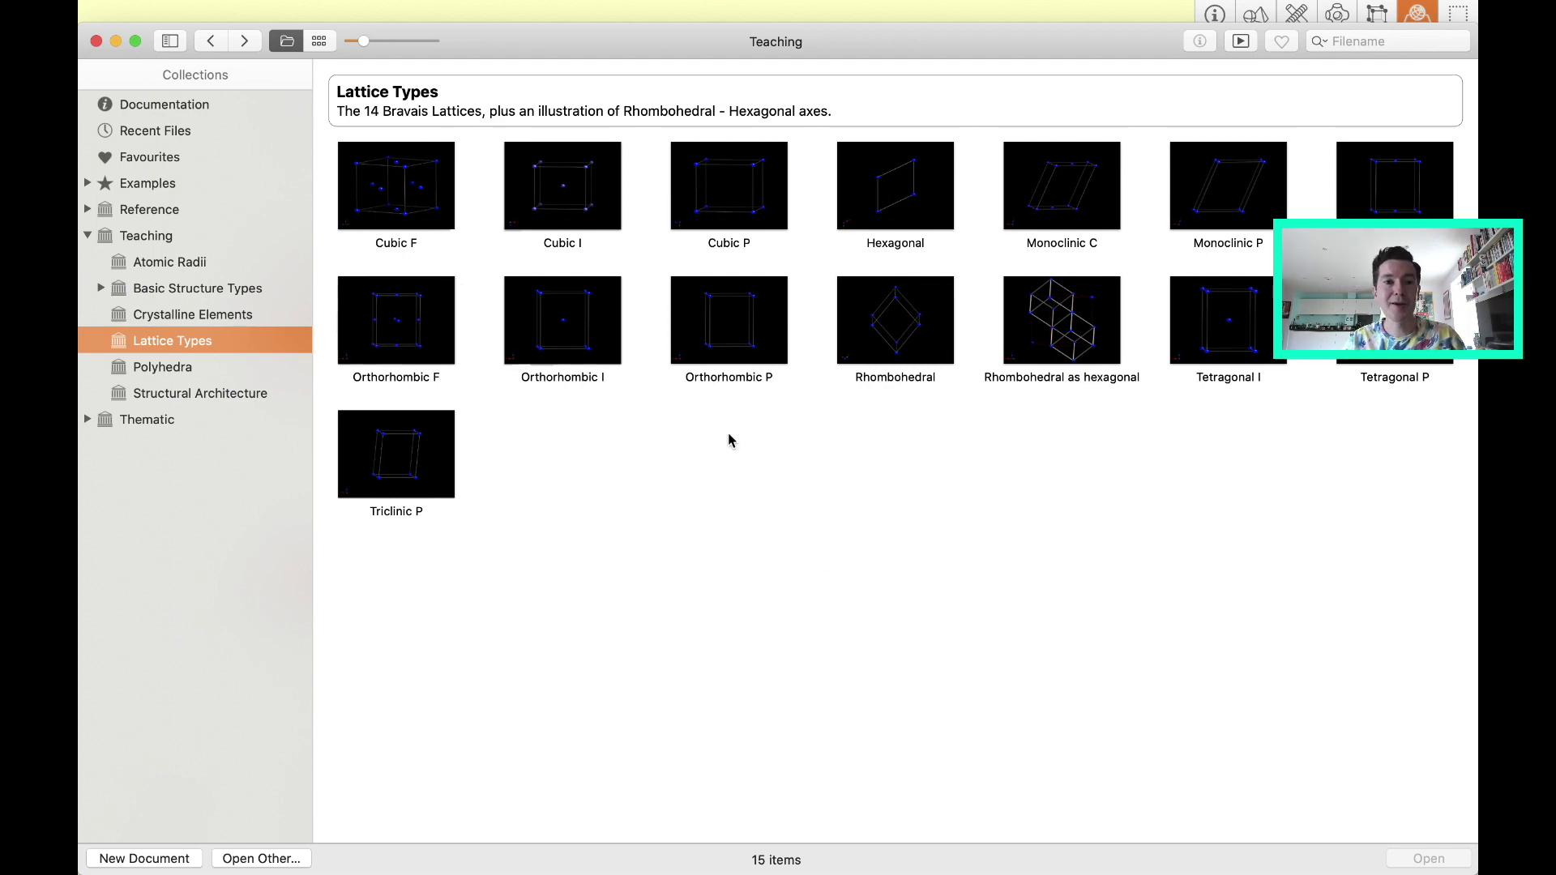
{"action": "left_click", "coordinate": [385, 185]}
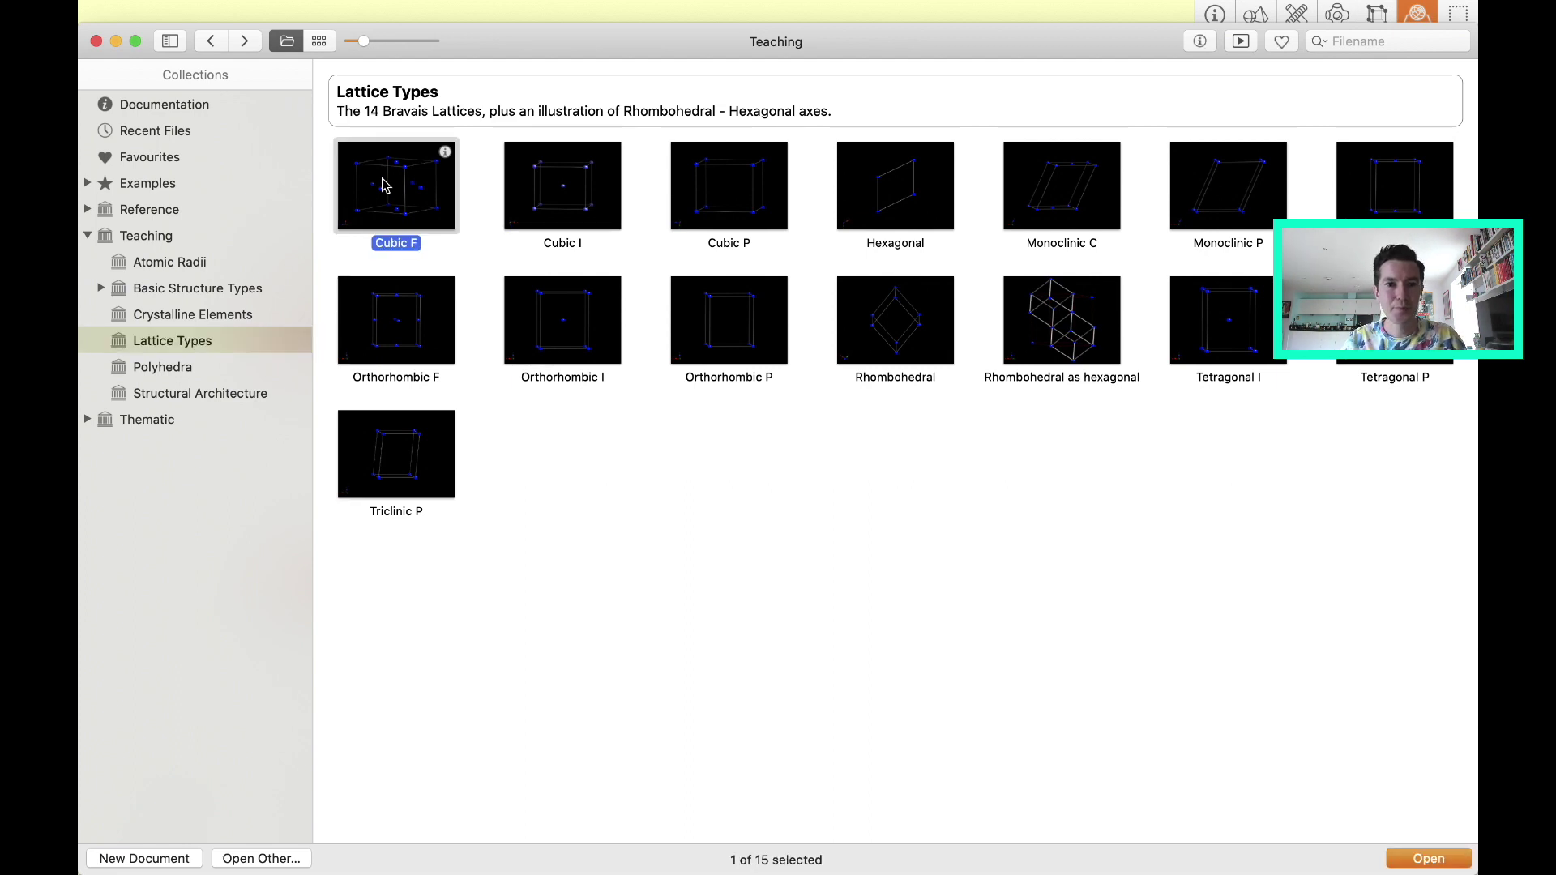
{"action": "double_click", "coordinate": [385, 186]}
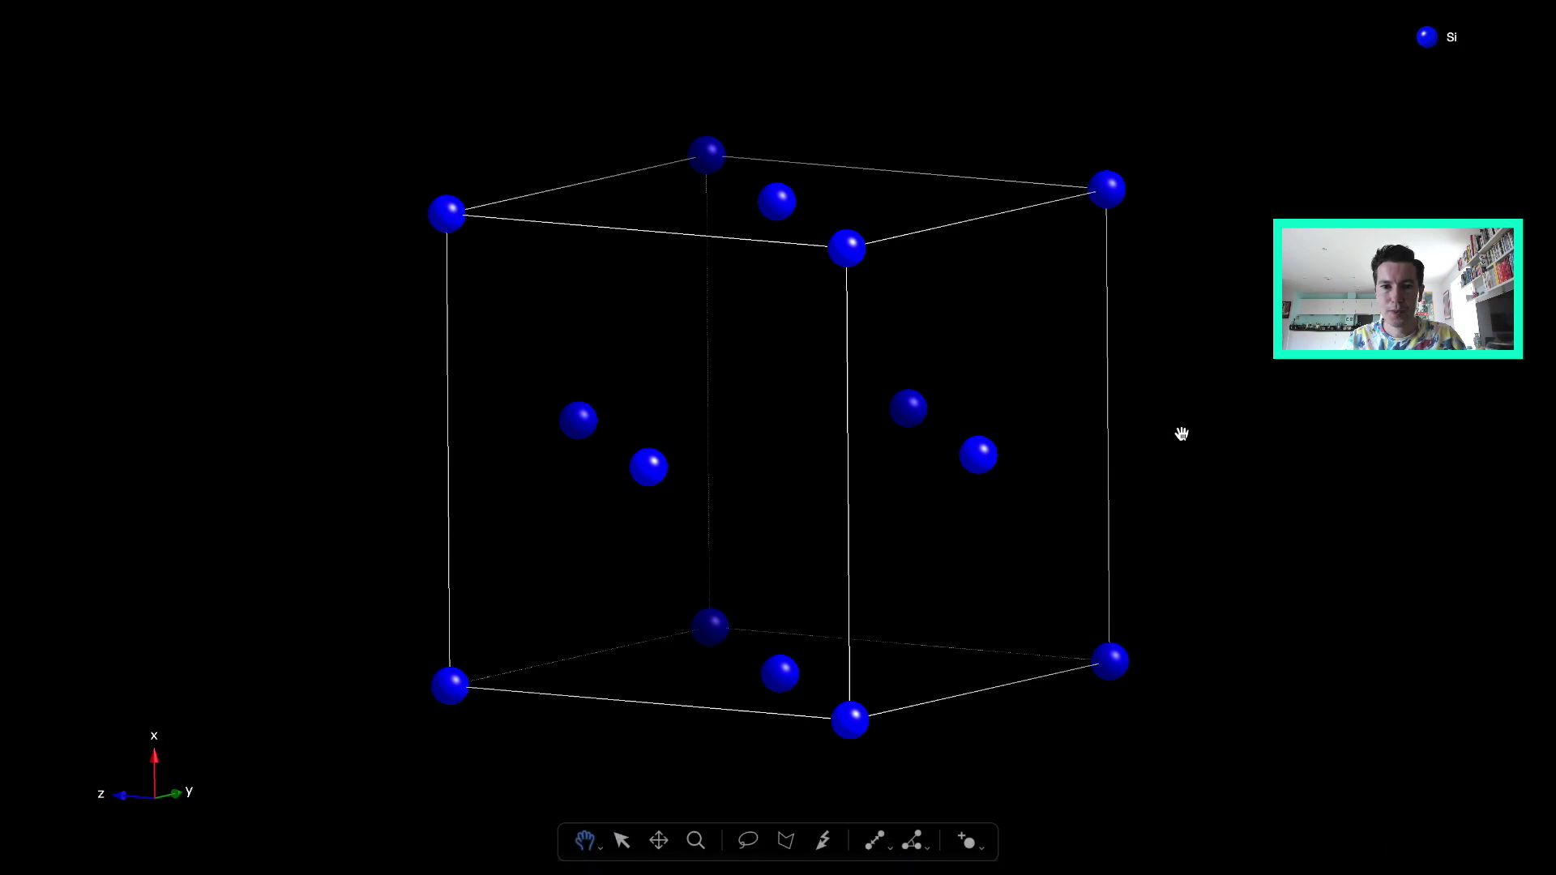
Rotate the Cubic F lattice freely and orient its view direction along the a axis
{"action": "left_click_drag", "start_coordinate": [869, 575], "coordinate": [834, 486]}
{"action": "mouse_move", "coordinate": [851, 18]}
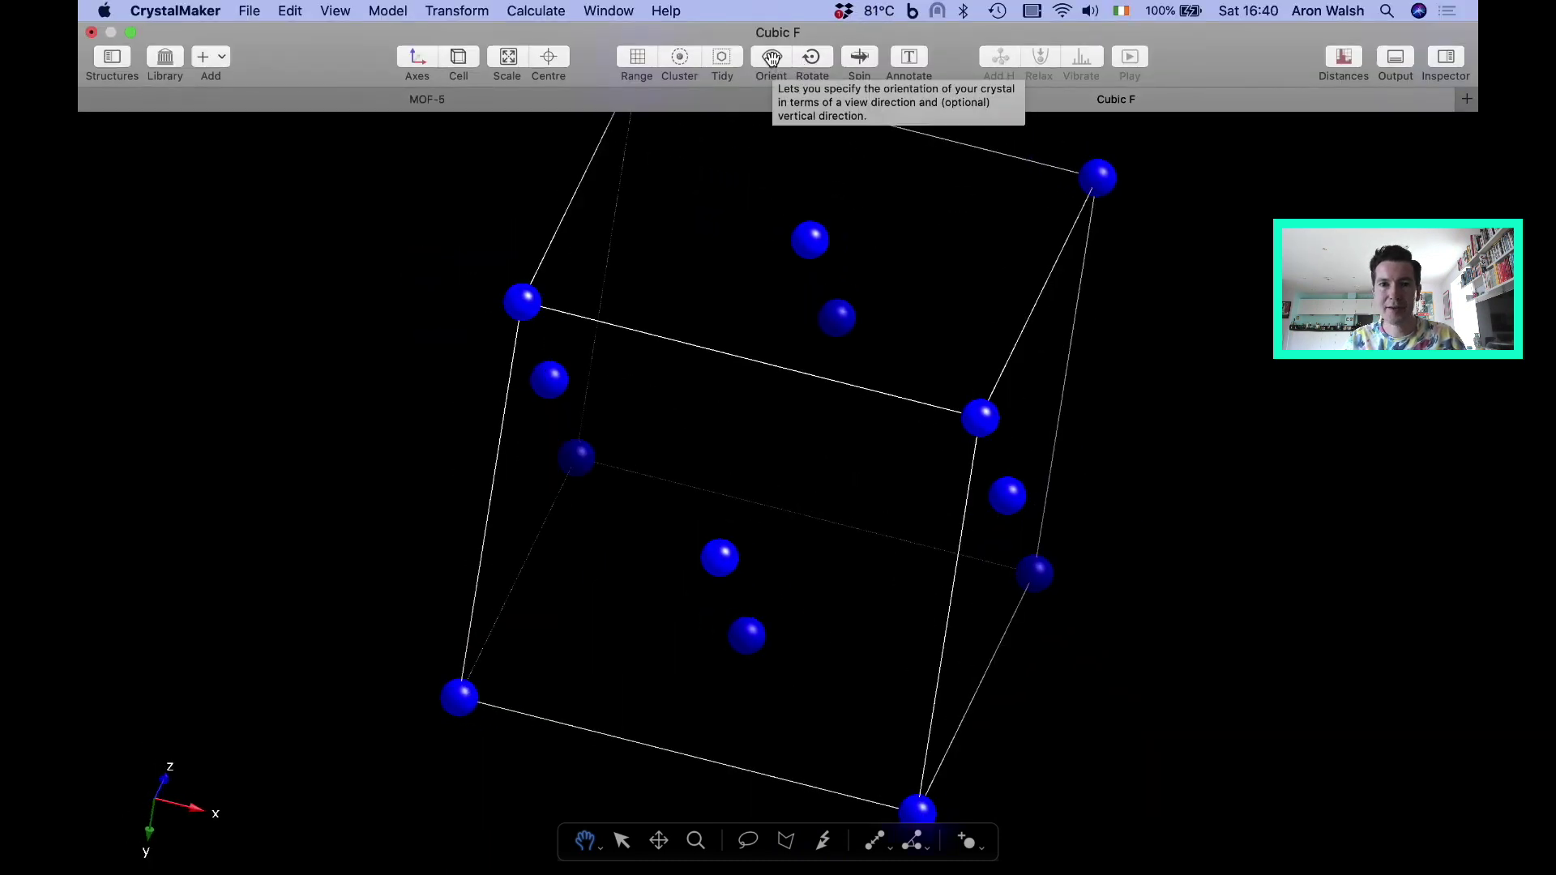
{"action": "left_click", "coordinate": [773, 57]}
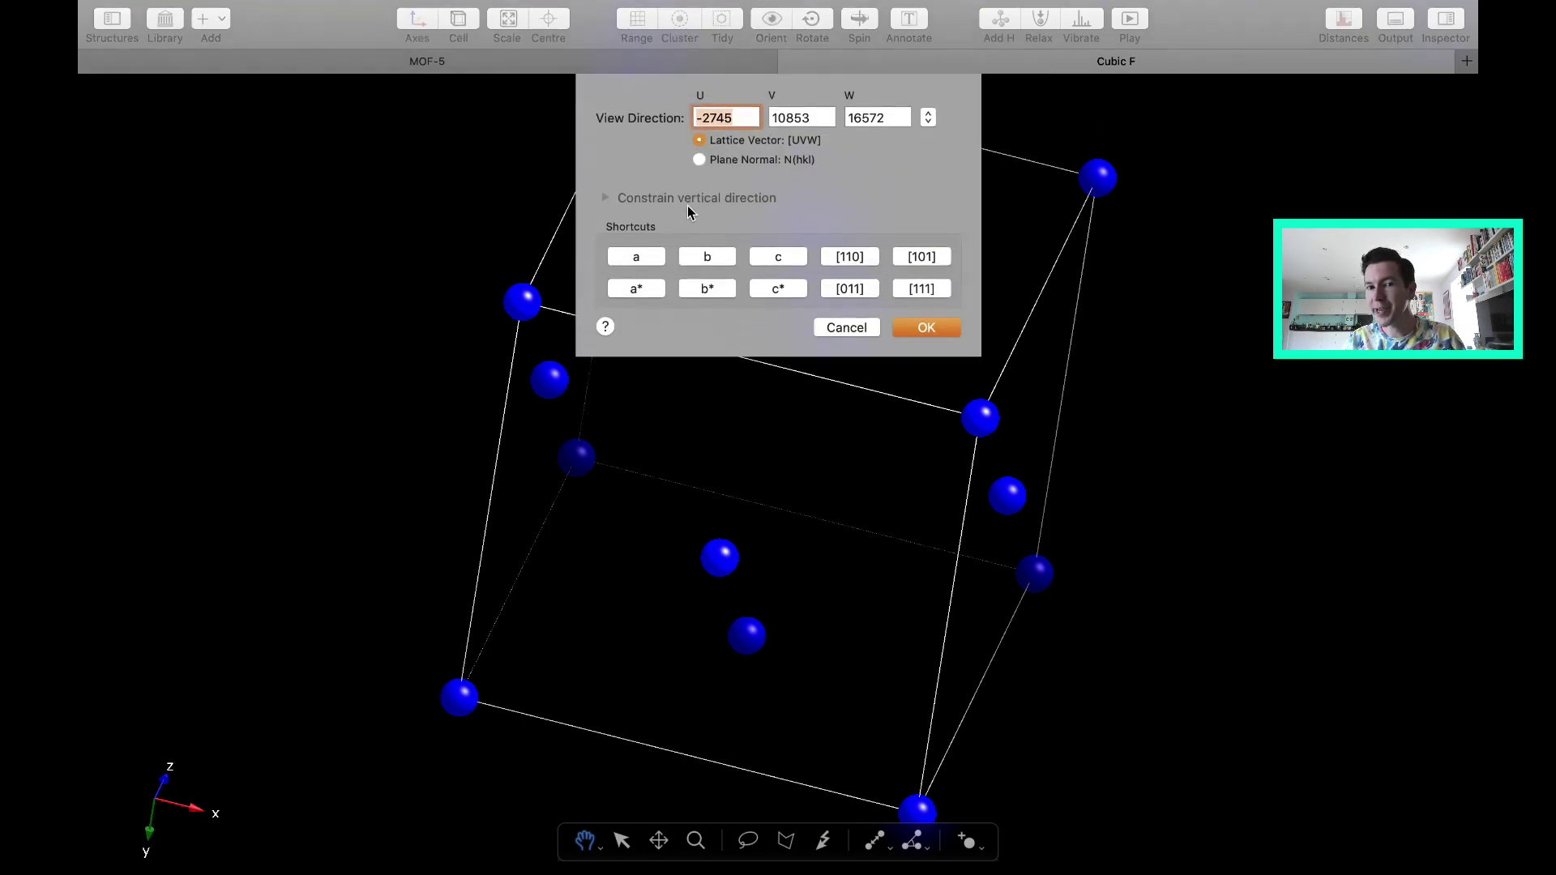
{"action": "left_click", "coordinate": [644, 256]}
{"action": "key", "text": "Return"}
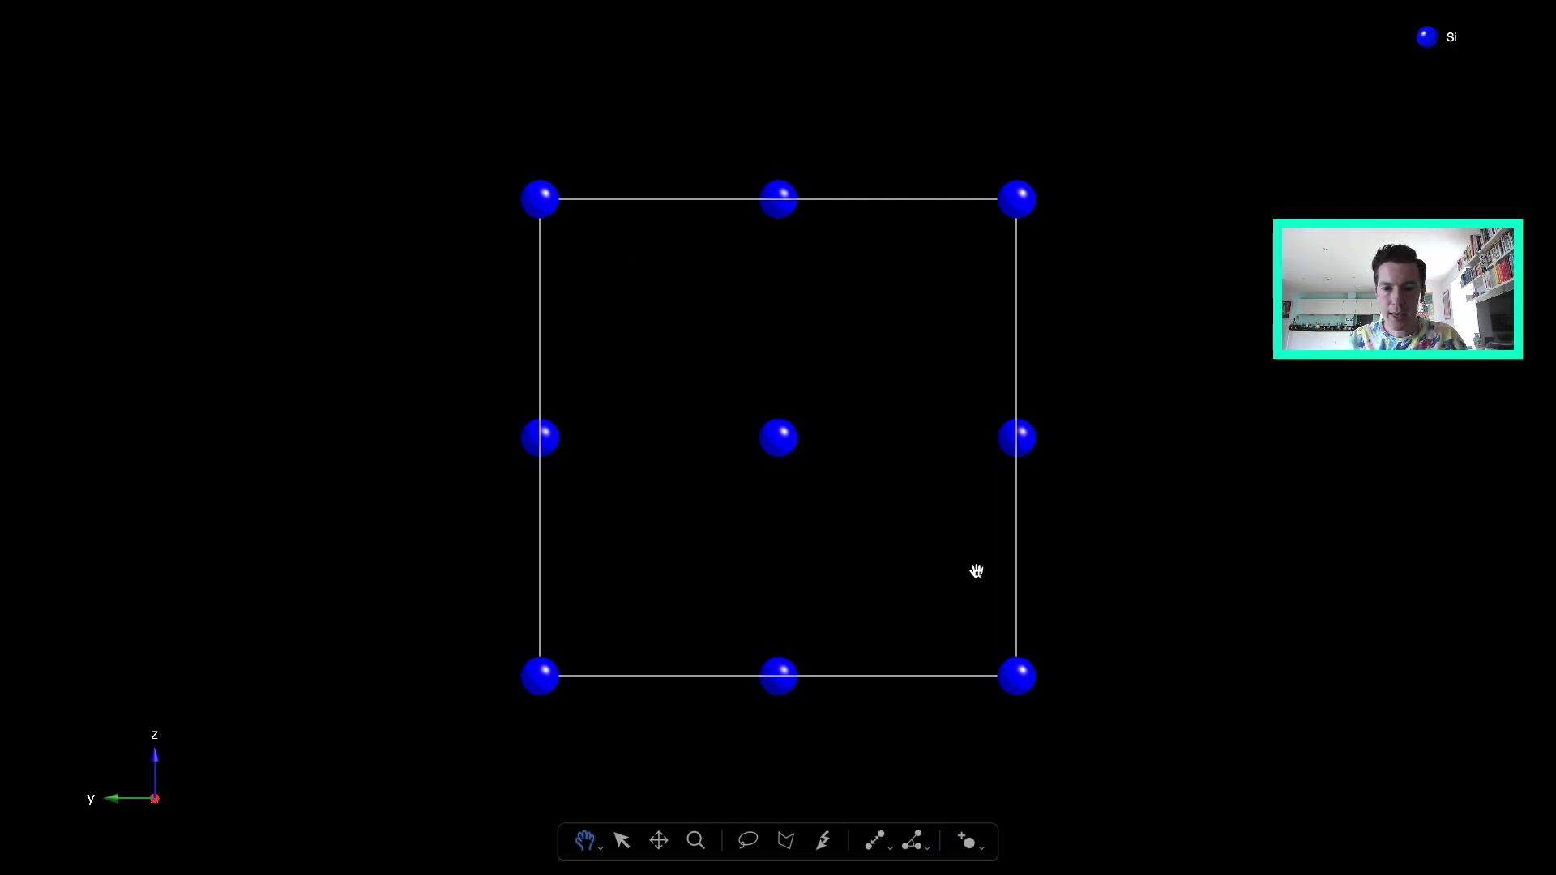
Measure the bond angle at the cell's upper-right corner atom between the top-middle and right-middle atoms, and return to the rotation tool
{"action": "left_click", "coordinate": [912, 844]}
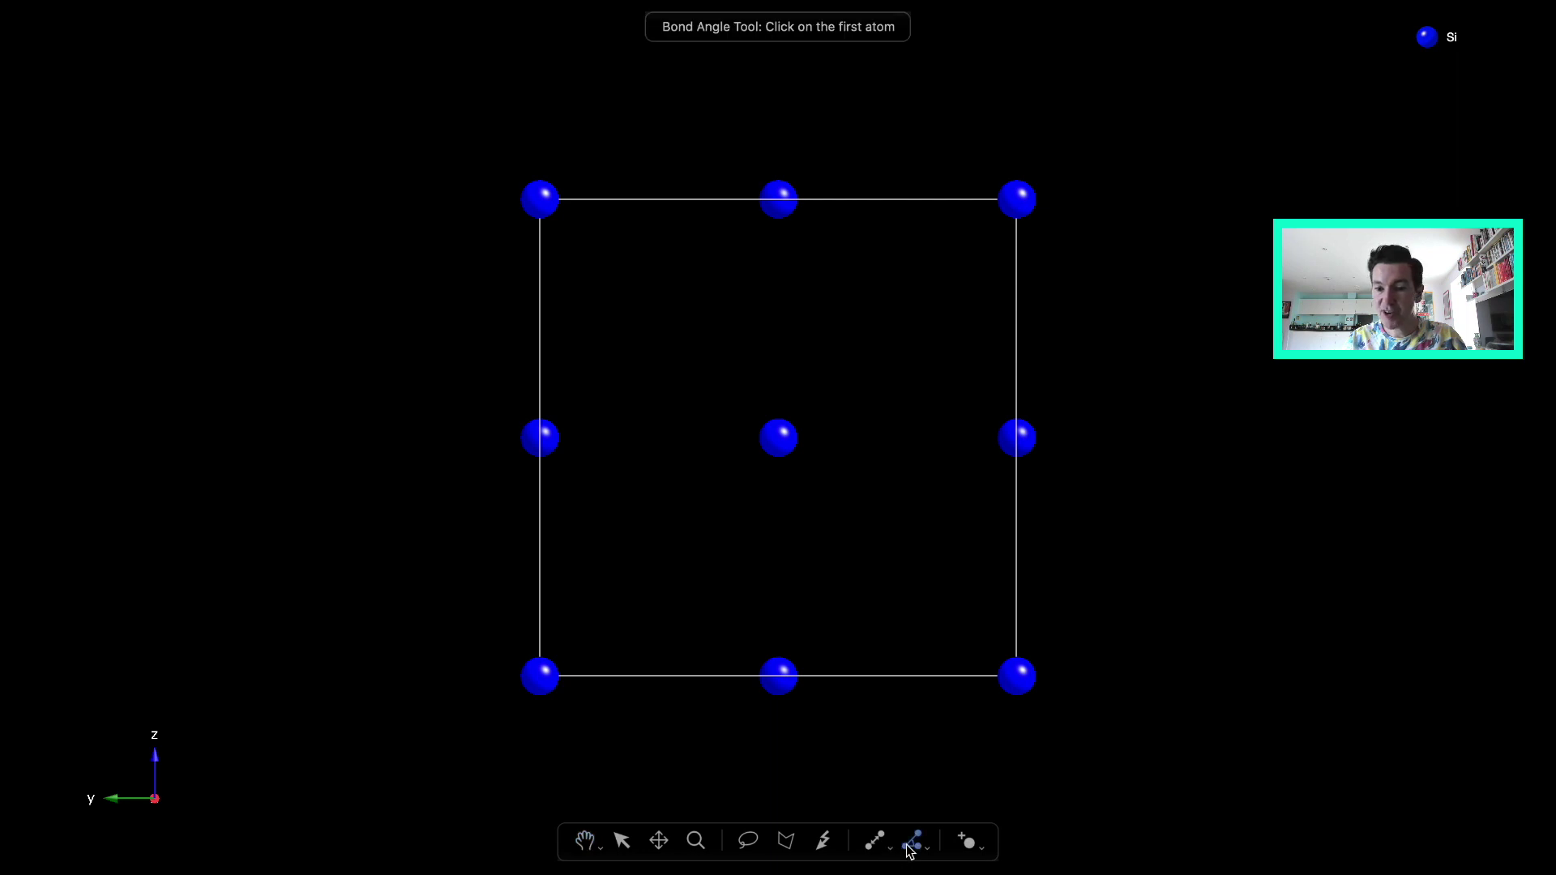
{"action": "left_click", "coordinate": [778, 196]}
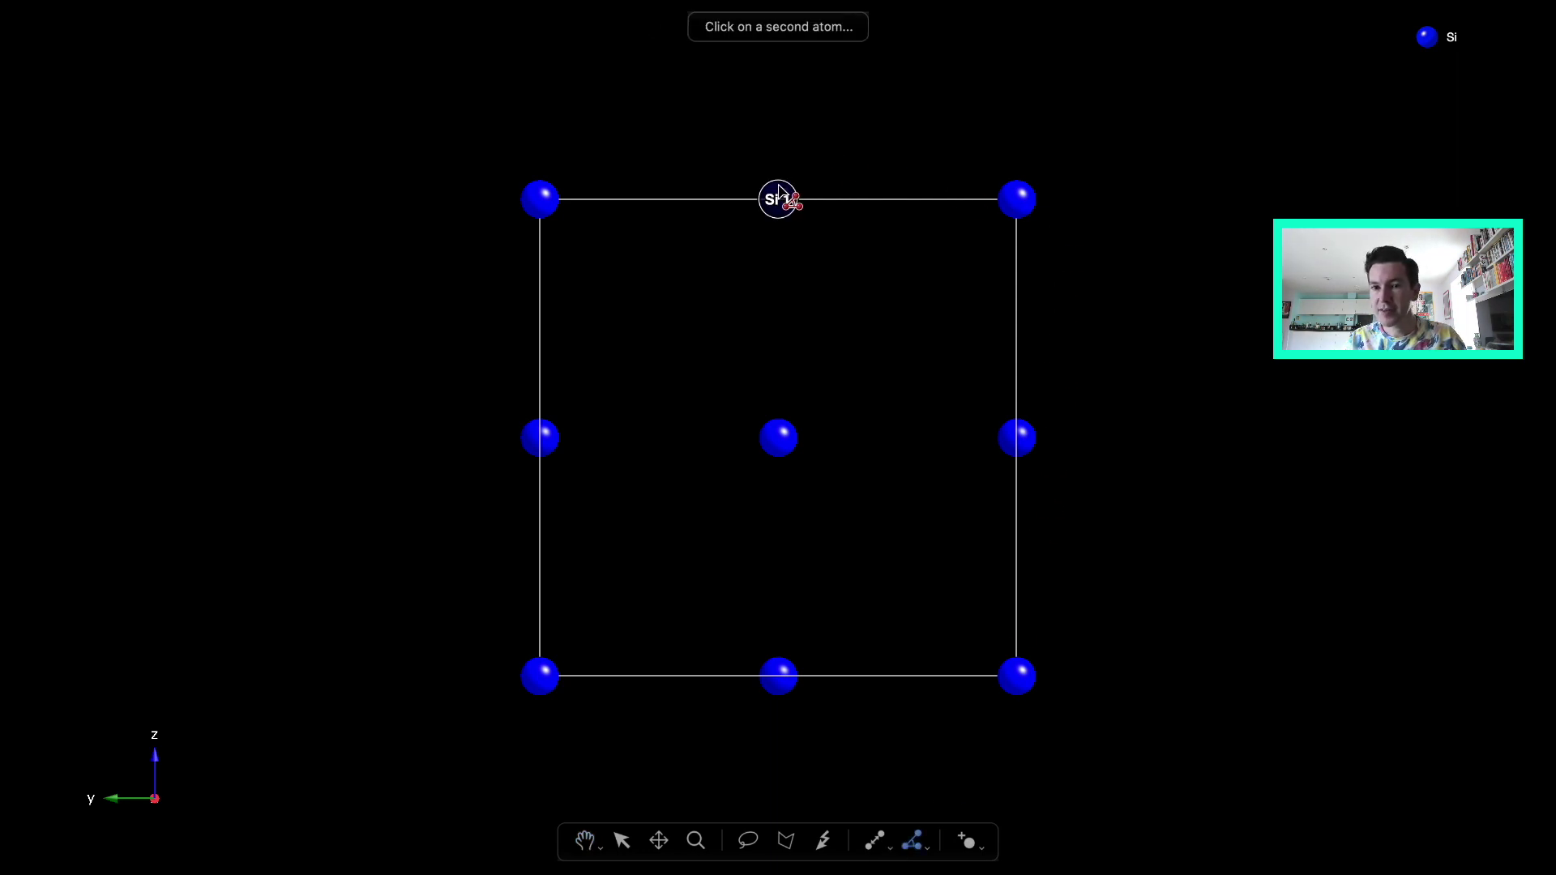
{"action": "left_click", "coordinate": [1017, 199]}
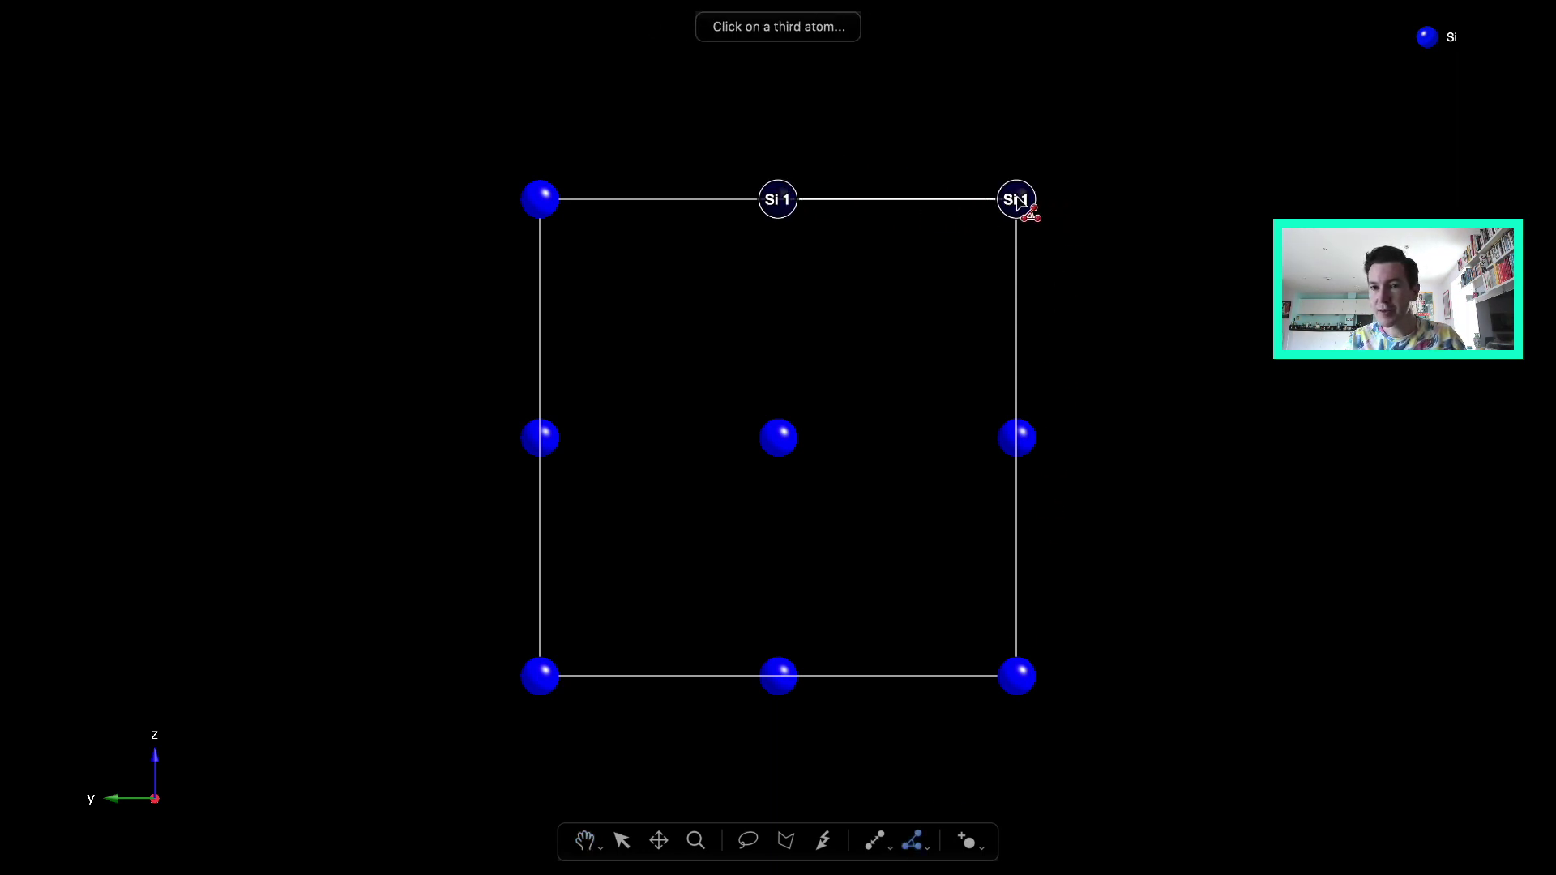
{"action": "left_click", "coordinate": [1020, 435]}
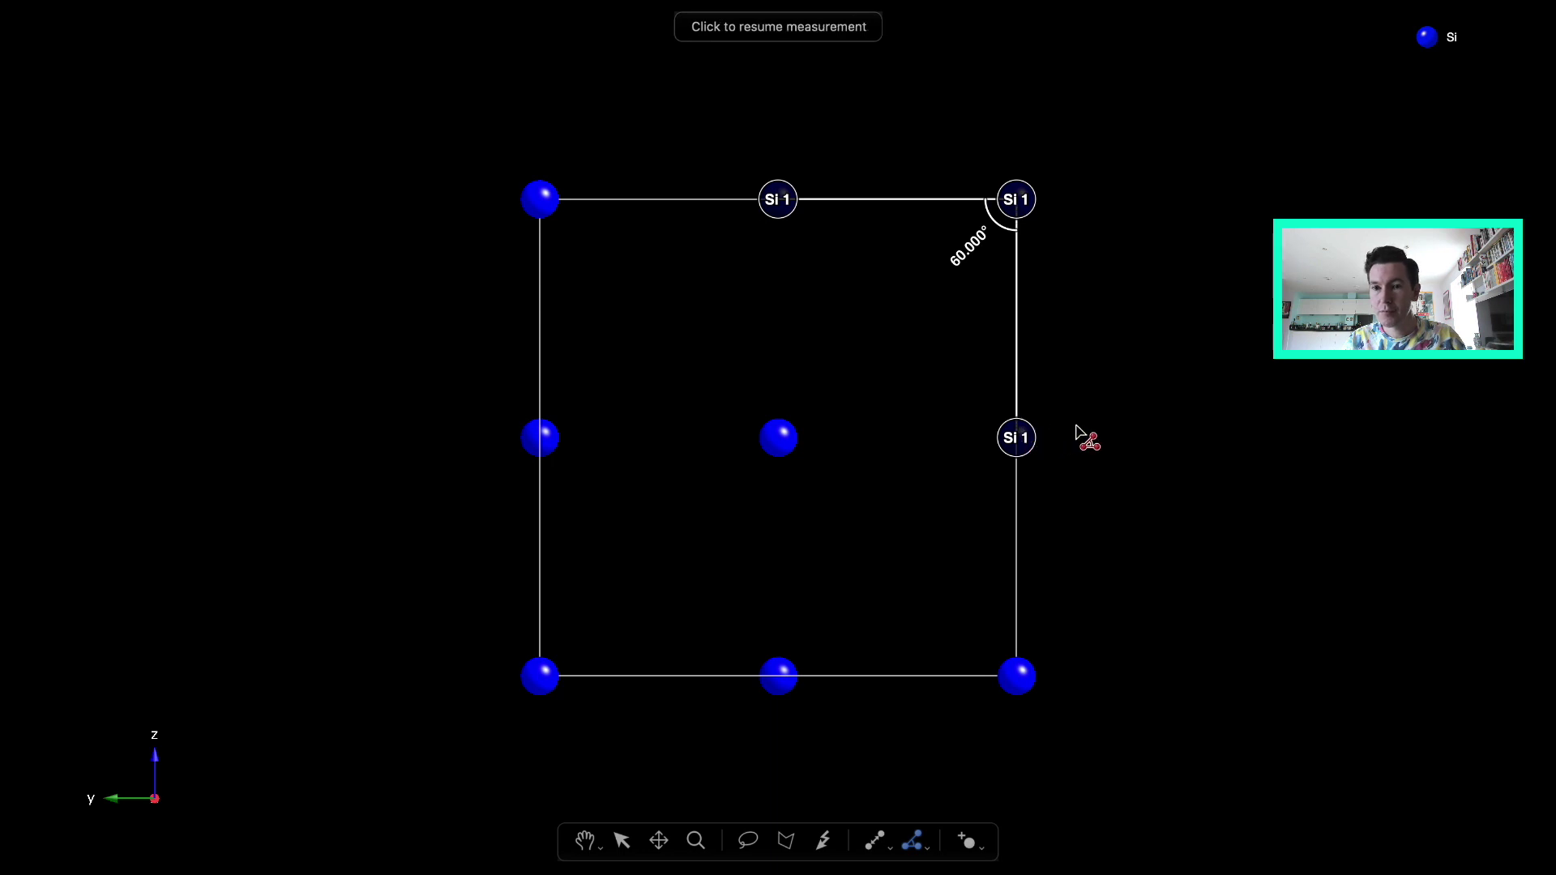
{"action": "left_click", "coordinate": [622, 843]}
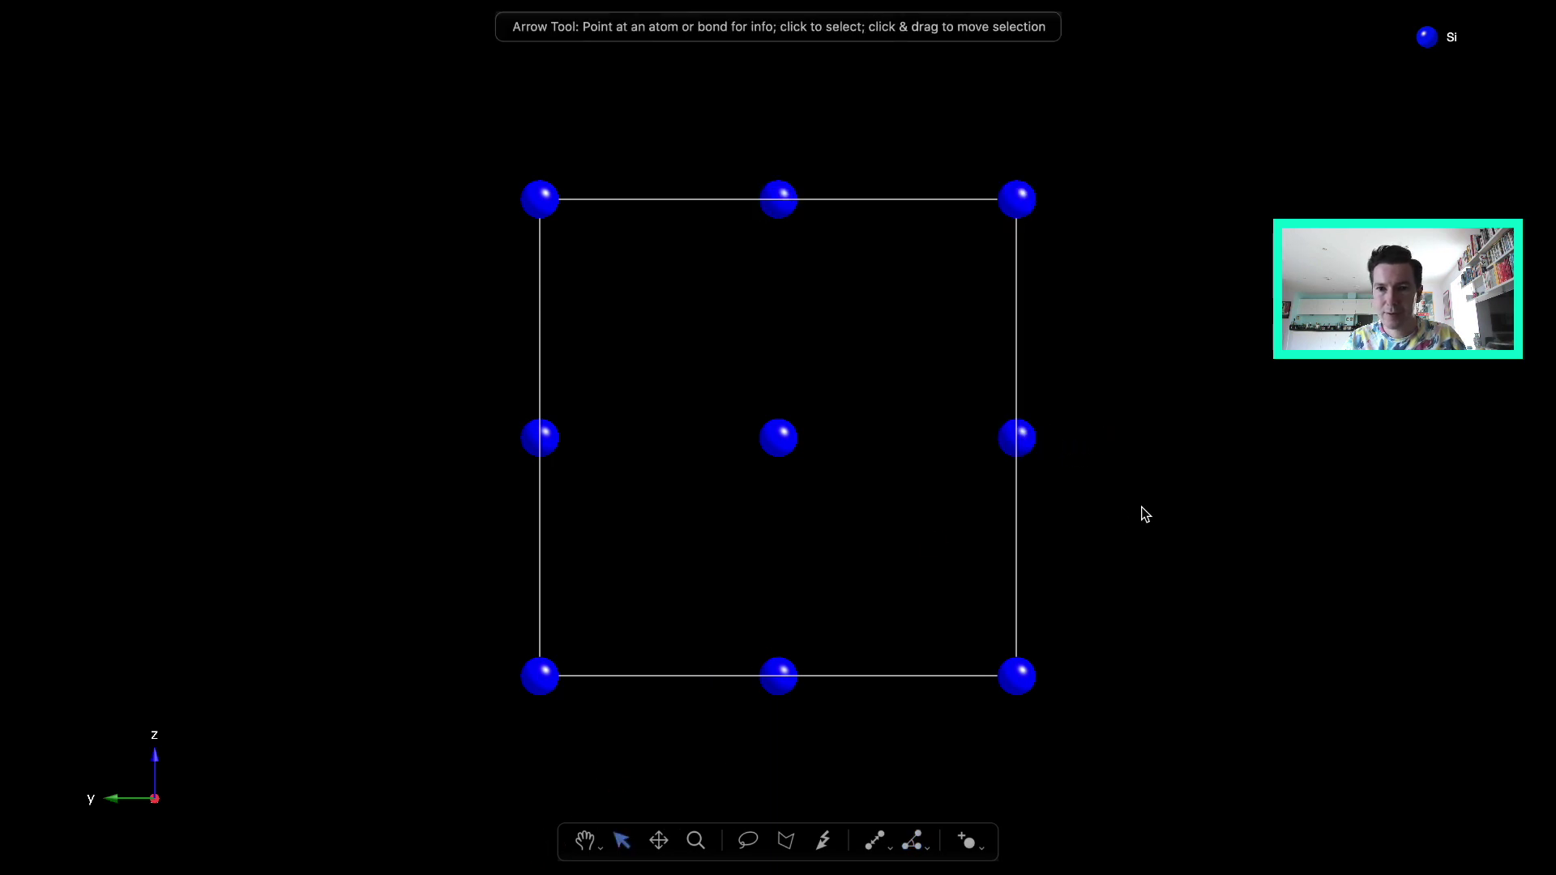
{"action": "left_click", "coordinate": [586, 841]}
{"action": "mouse_move", "coordinate": [1203, 565]}
{"action": "left_mouse_down"}
{"action": "mouse_move", "coordinate": [1024, 566]}
{"action": "mouse_move", "coordinate": [1225, 571]}
{"action": "mouse_move", "coordinate": [1188, 562]}
{"action": "mouse_move", "coordinate": [1204, 566]}
{"action": "left_mouse_up"}
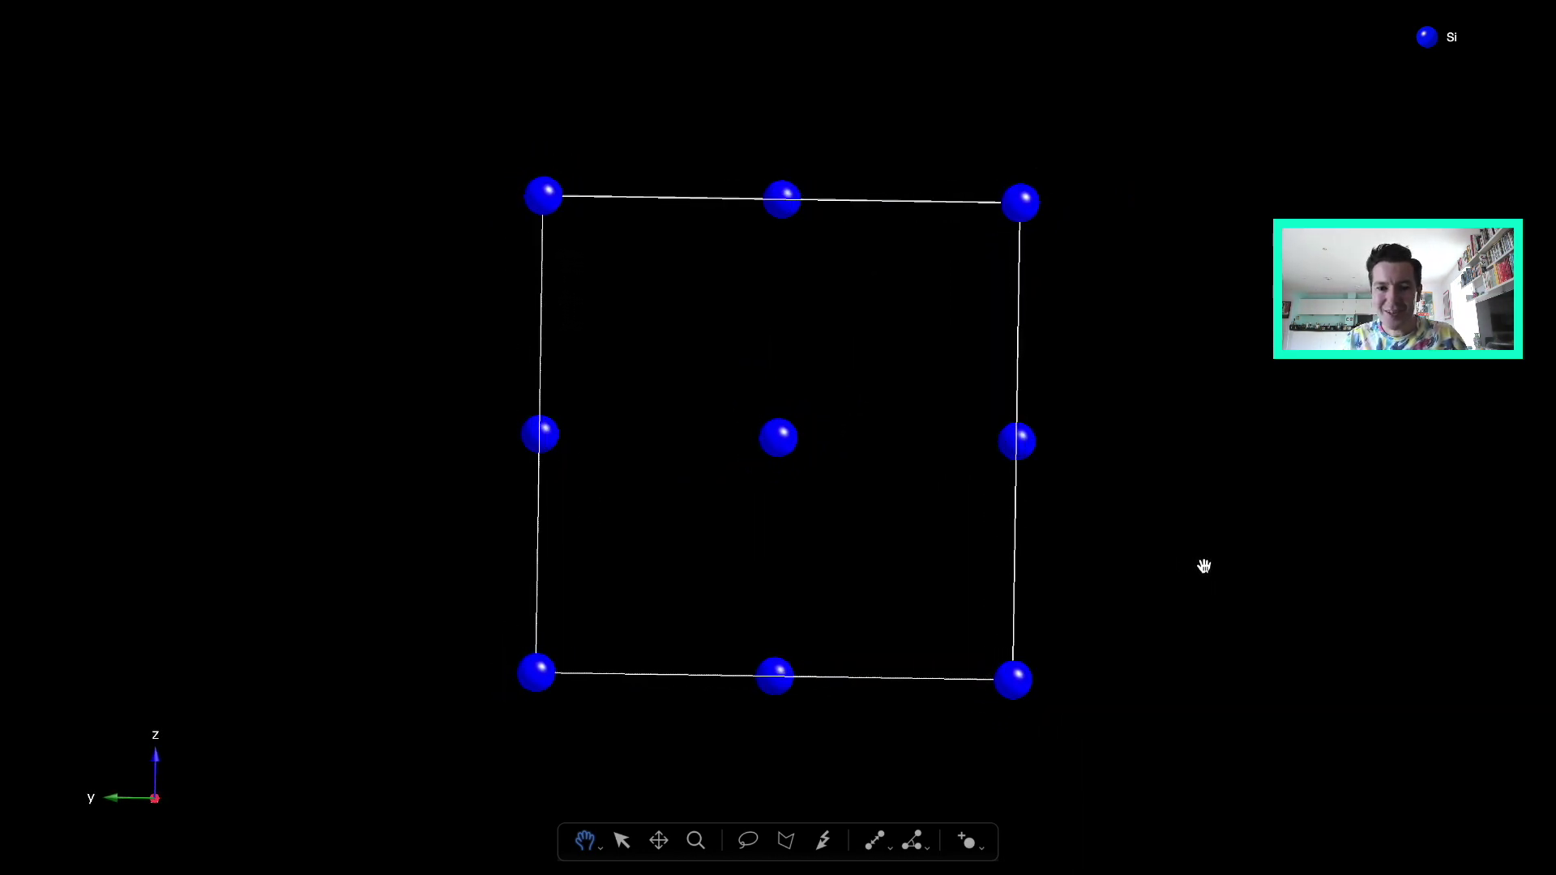
Measure the bond angle at the cell's upper-right corner atom between the upper-left and lower-right corner atoms, and rotate the cell slightly
{"action": "left_click", "coordinate": [911, 842]}
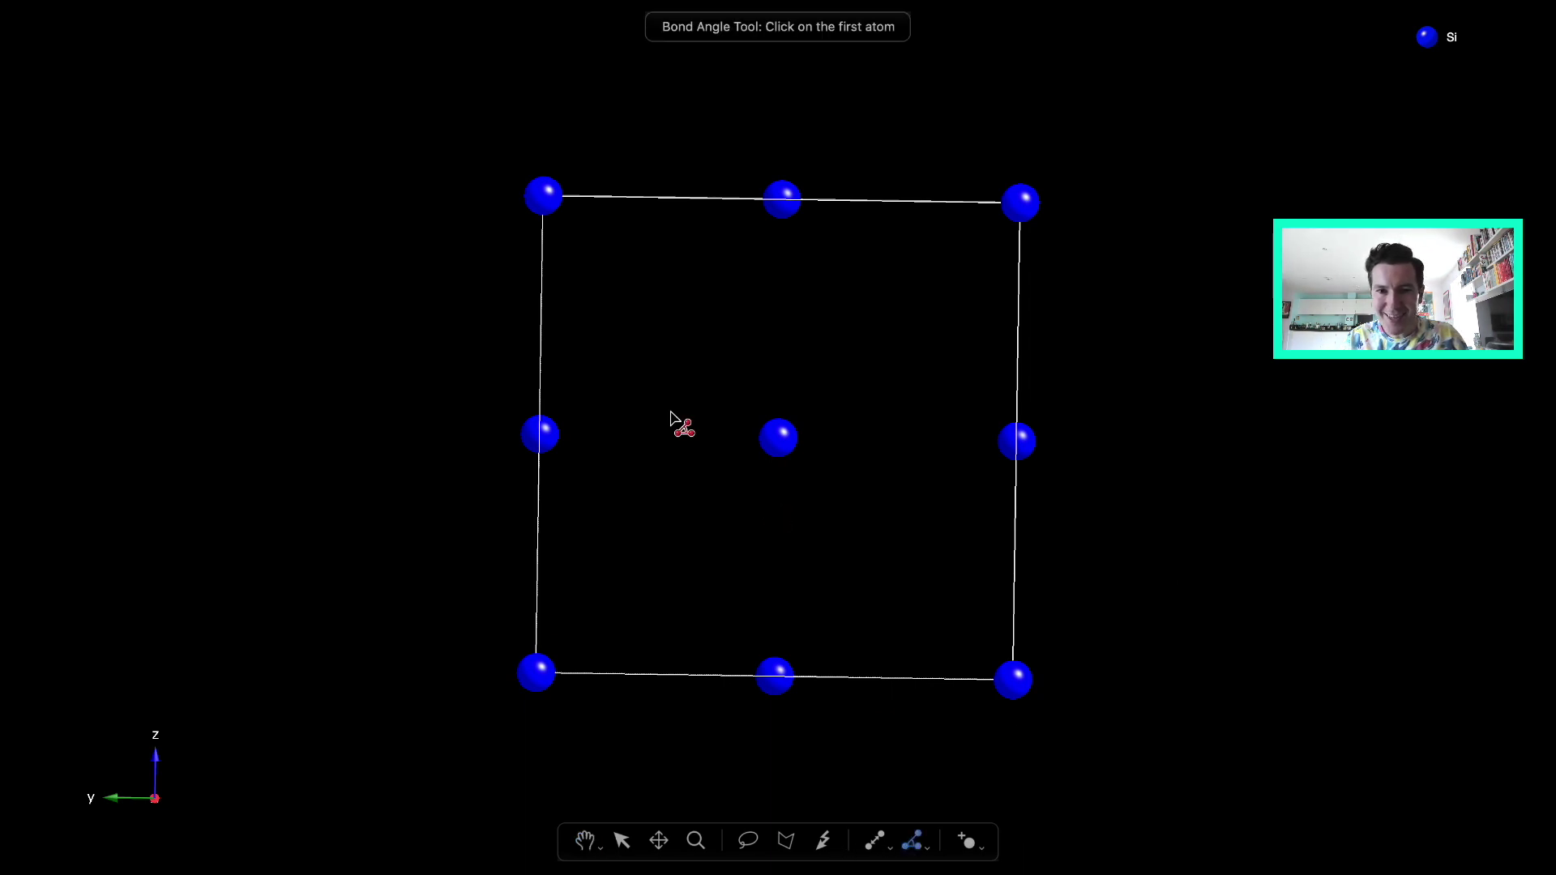
{"action": "left_click", "coordinate": [545, 196]}
{"action": "left_click", "coordinate": [1020, 203]}
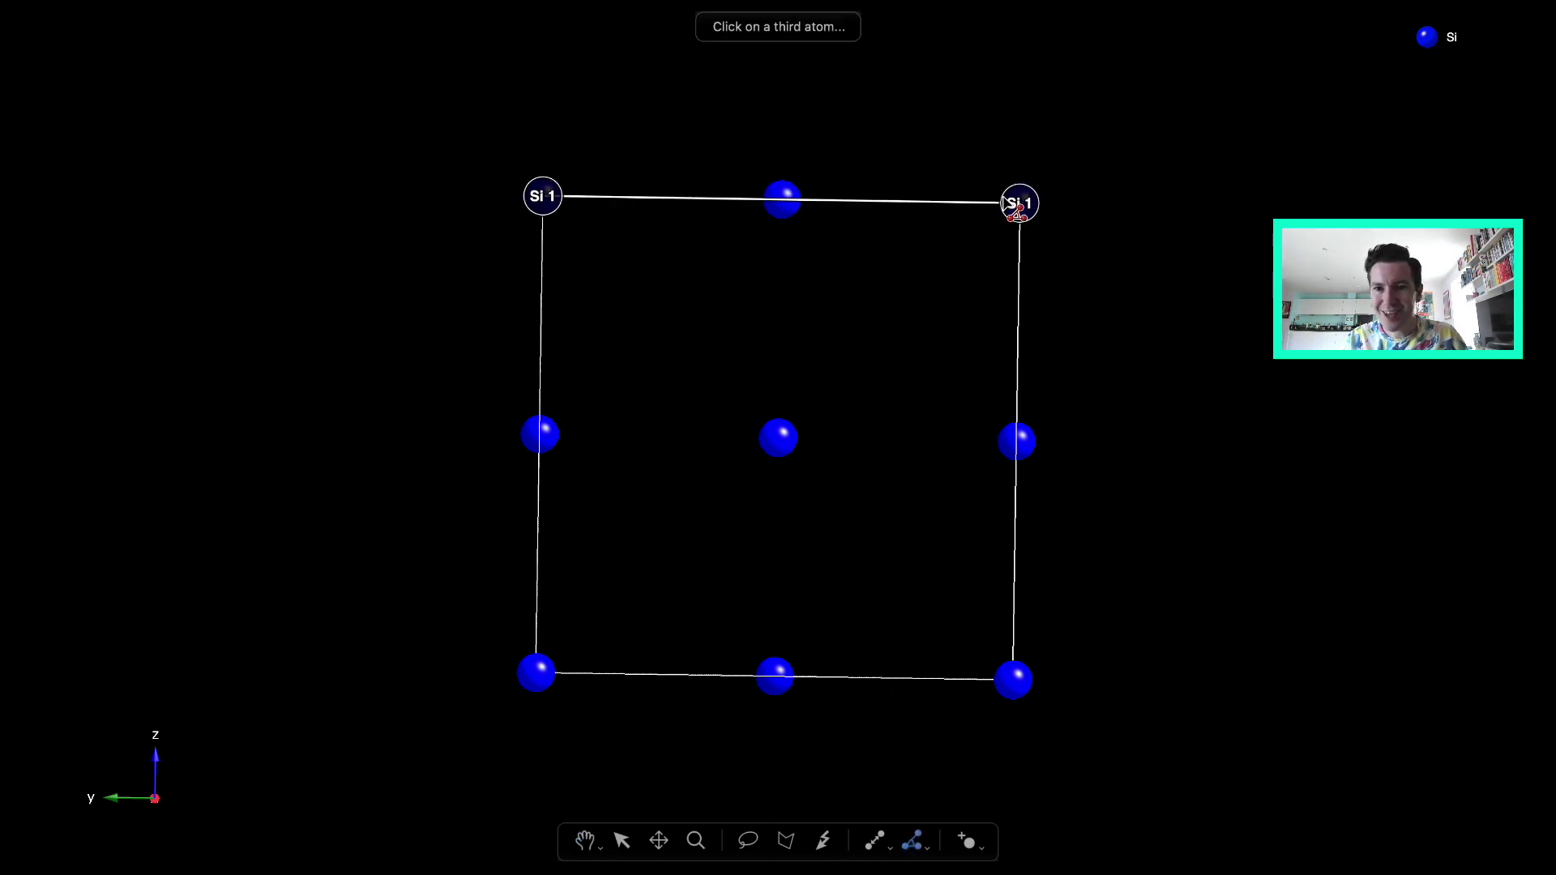
{"action": "left_click", "coordinate": [1012, 682]}
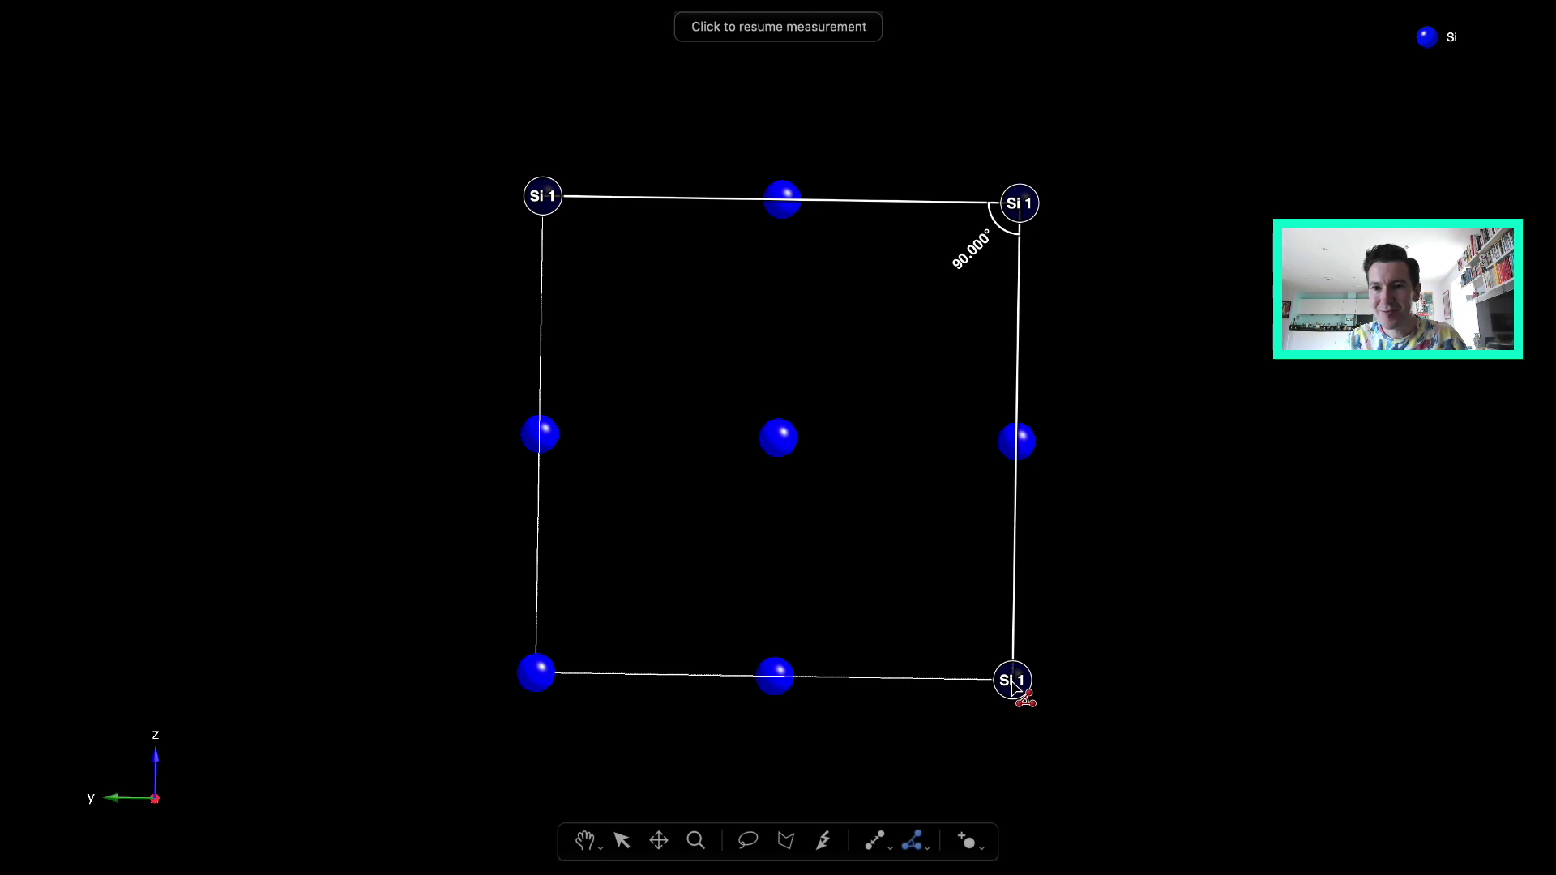
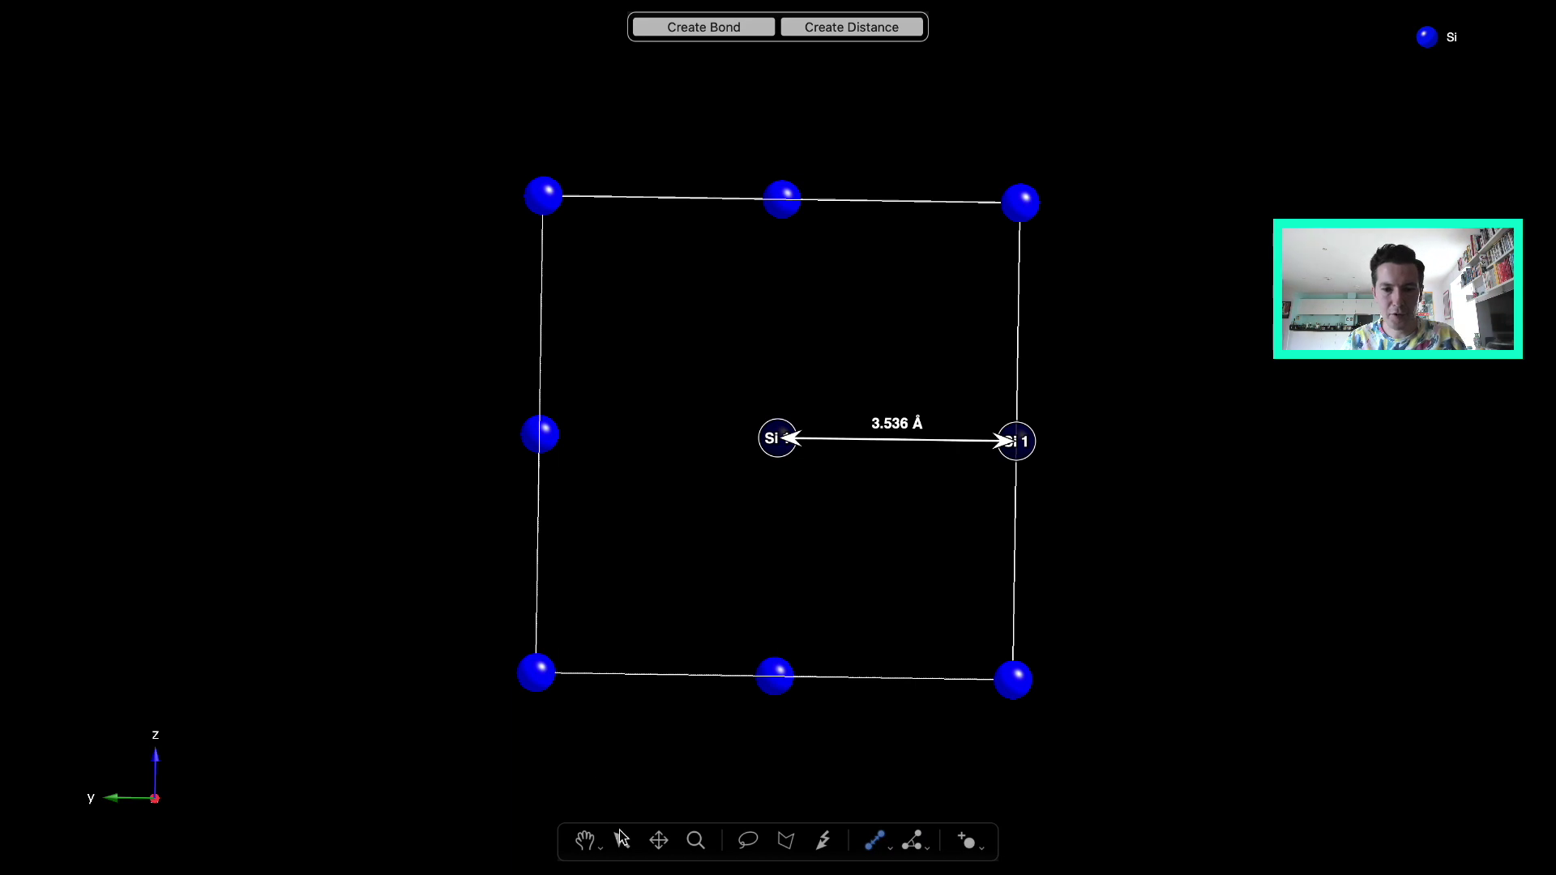
{"action": "left_click_drag", "start_coordinate": [1200, 564], "coordinate": [1126, 538]}
{"action": "left_click", "coordinate": [585, 840]}
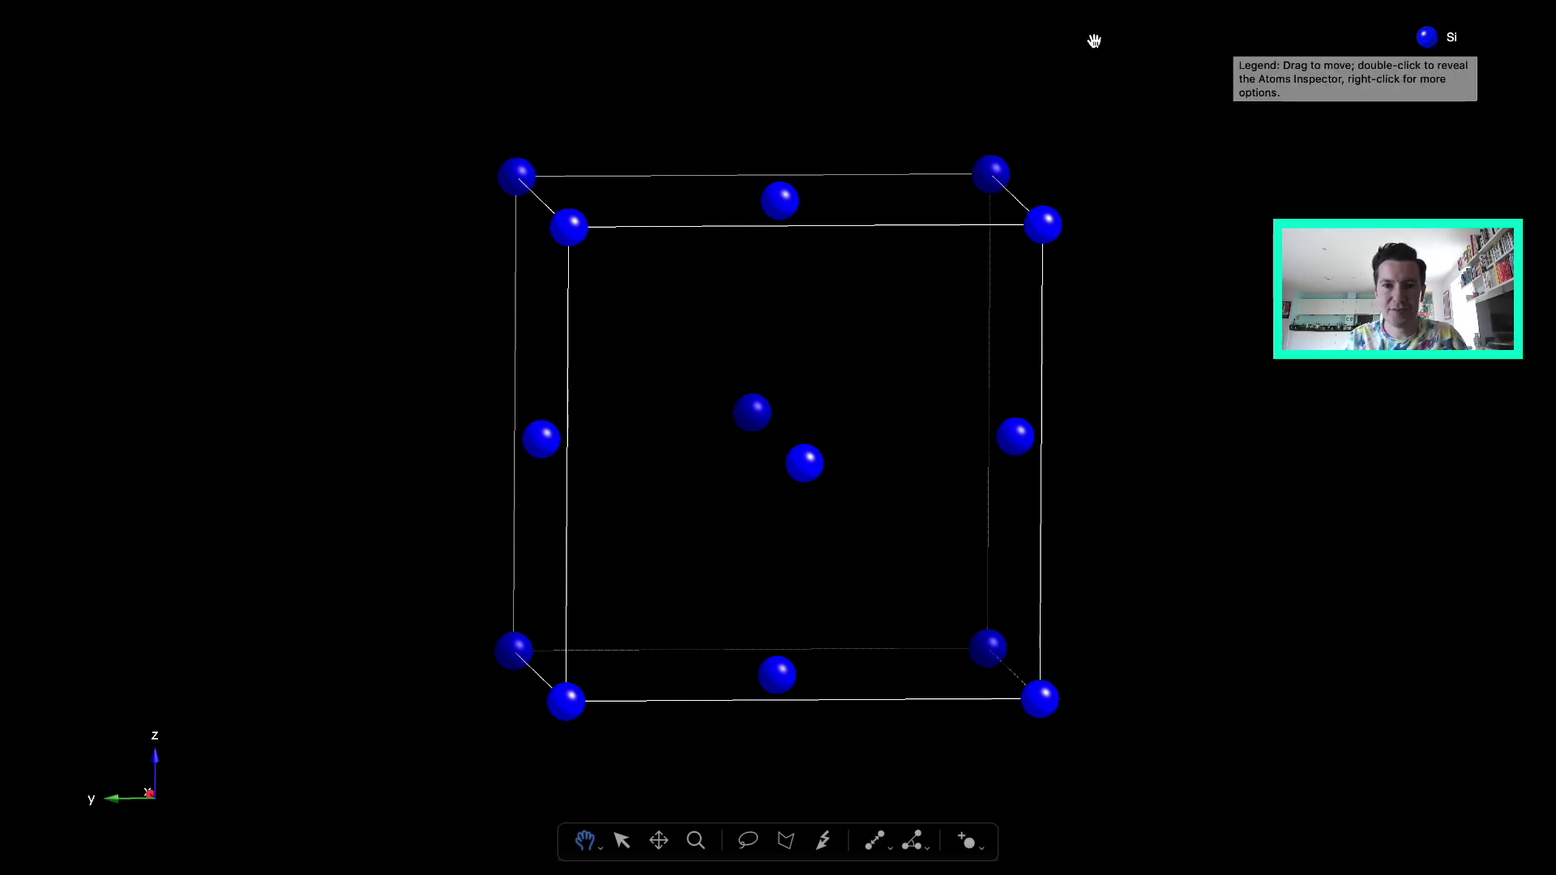
Expand the lattice's axial range repeatedly to −3.2 to 4.2 along x, y and z
{"action": "mouse_move", "coordinate": [882, 32]}
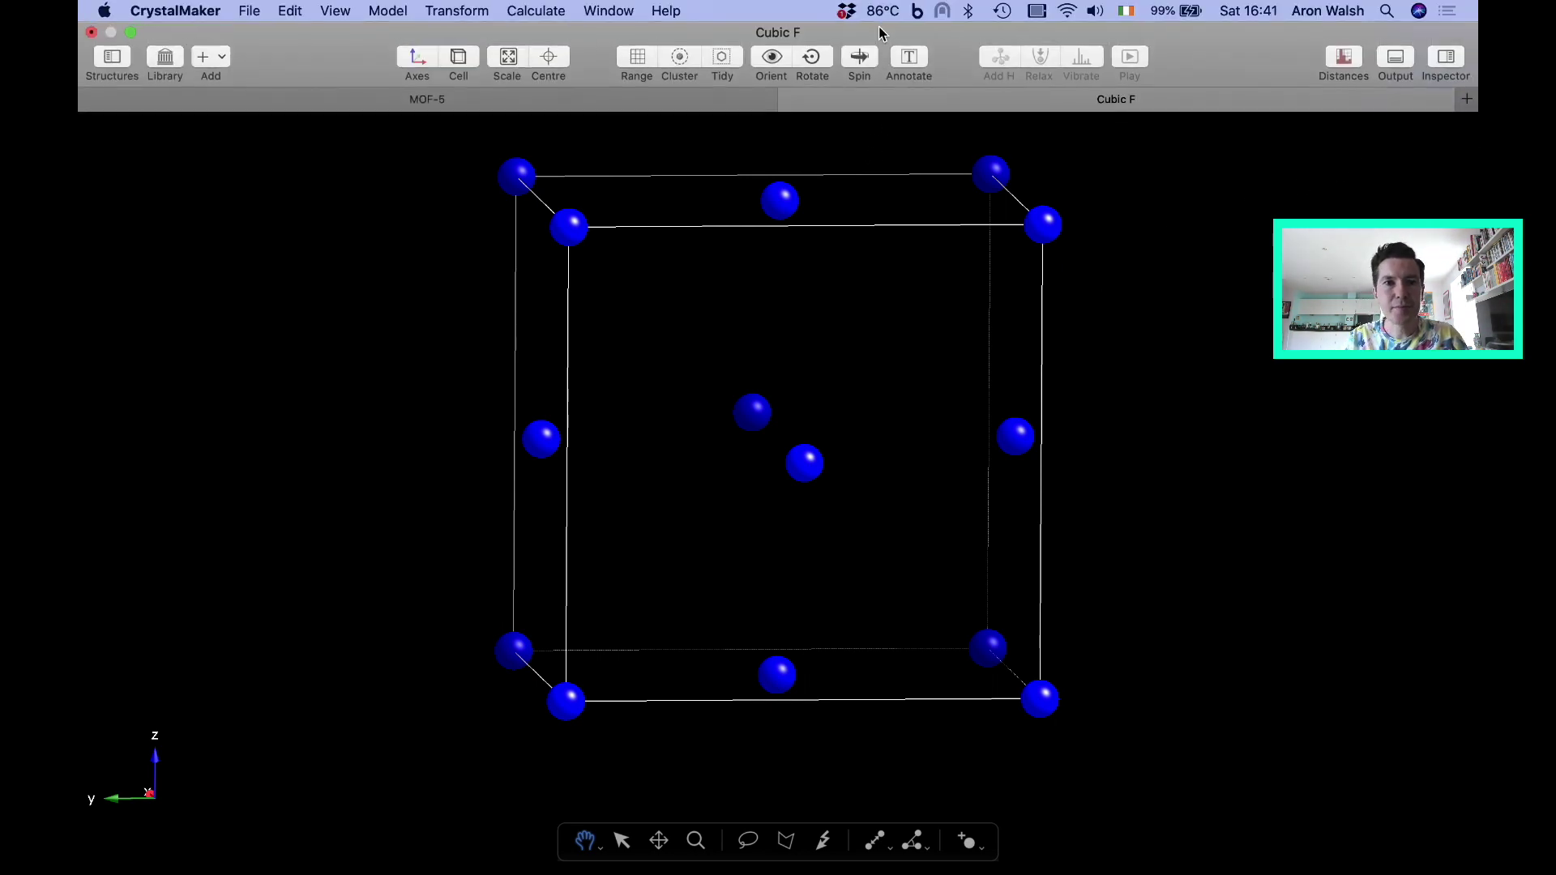
{"action": "left_click", "coordinate": [637, 58]}
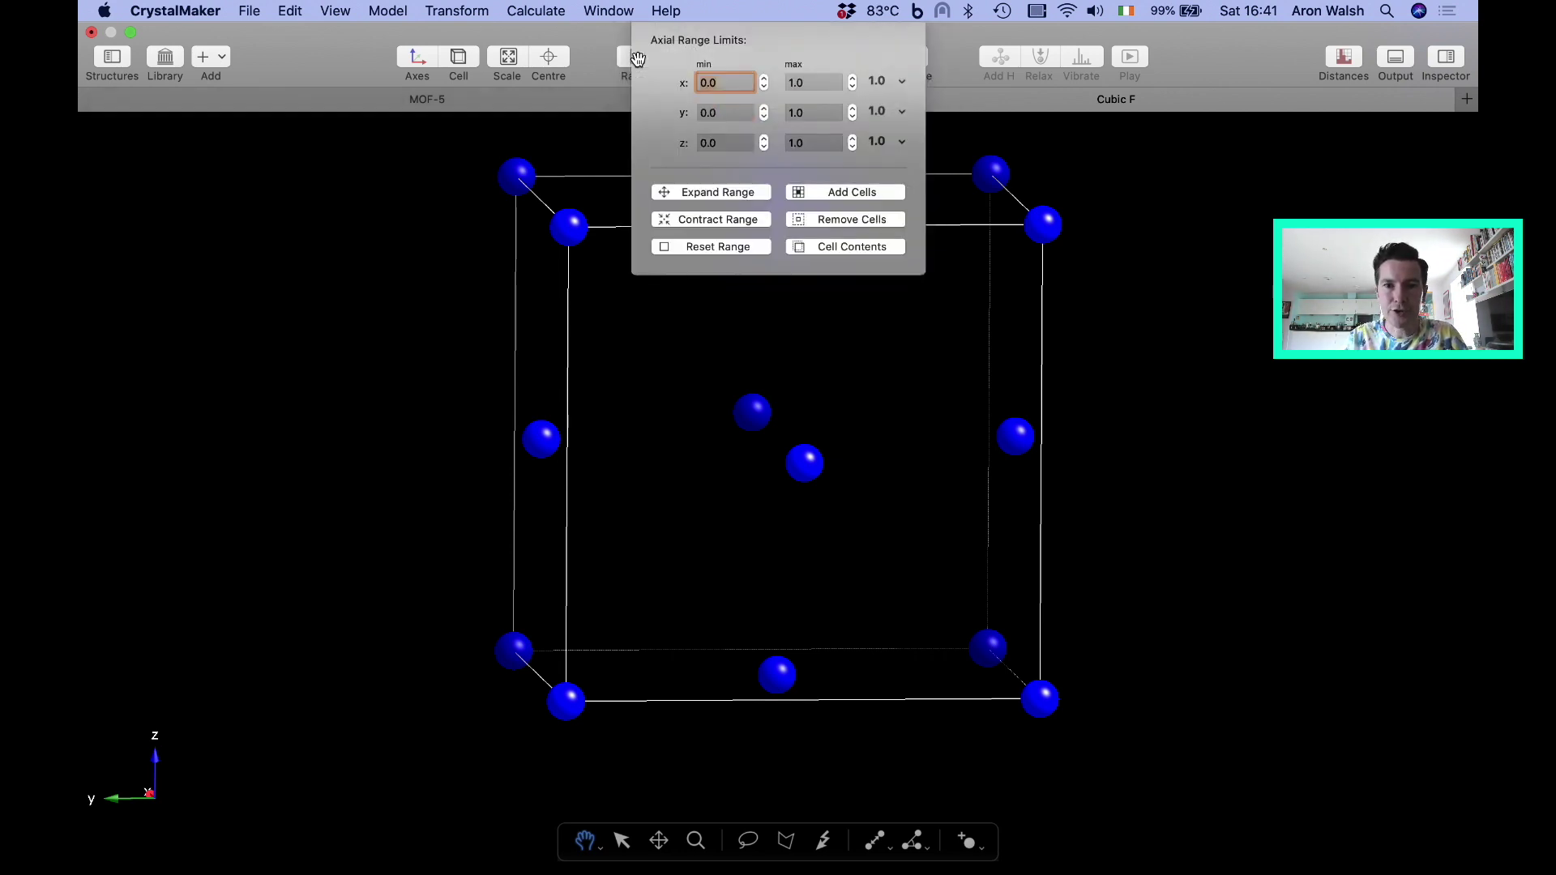
{"action": "left_click", "coordinate": [731, 195]}
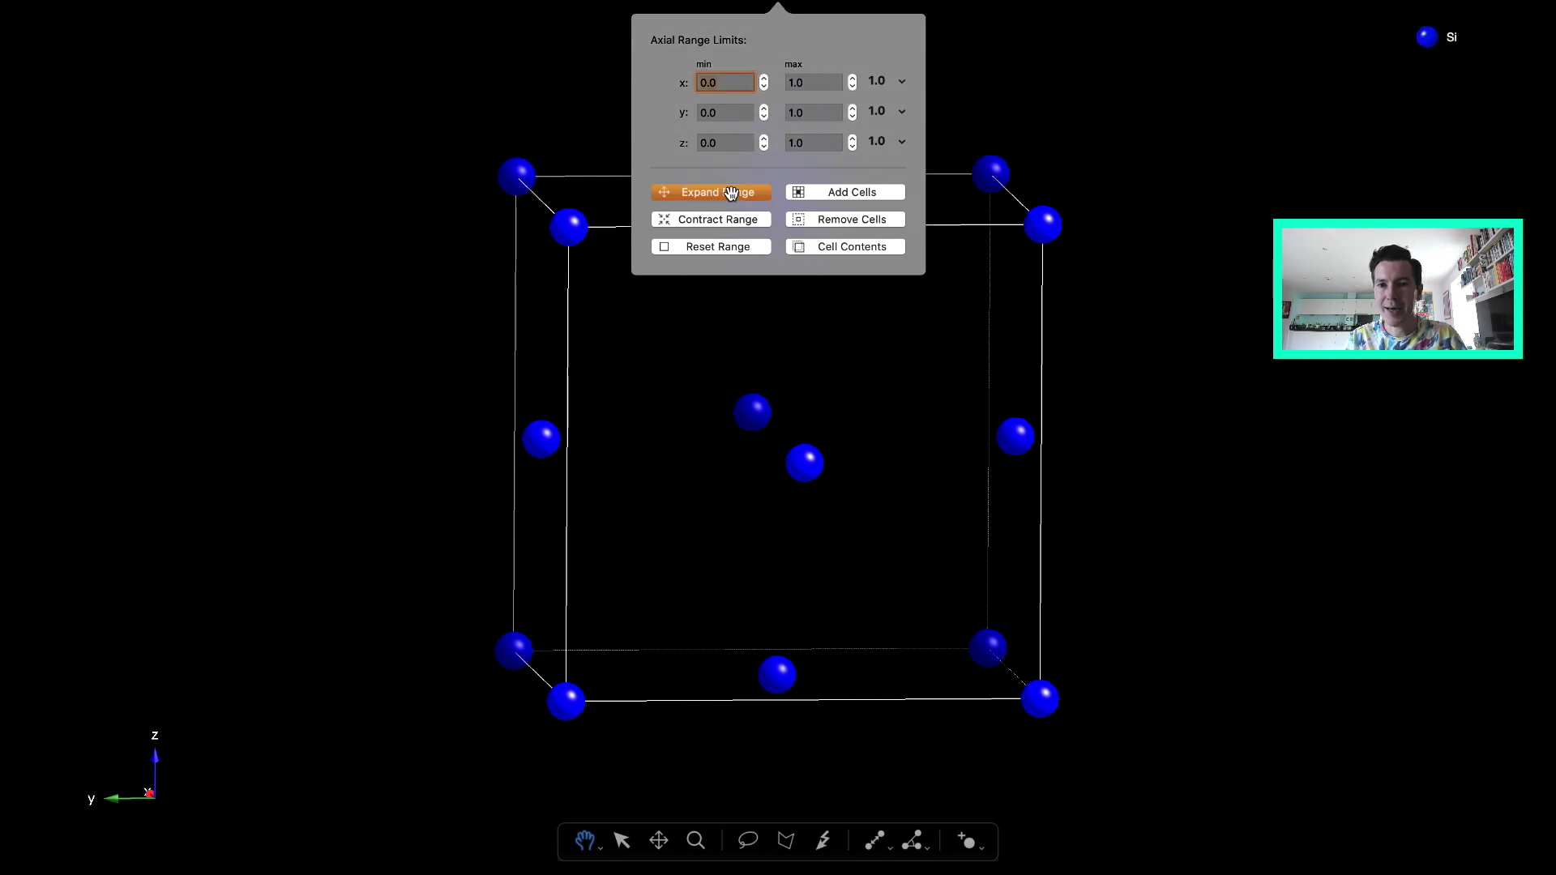
{"action": "left_click", "coordinate": [731, 194]}
{"action": "left_click", "coordinate": [731, 194]}
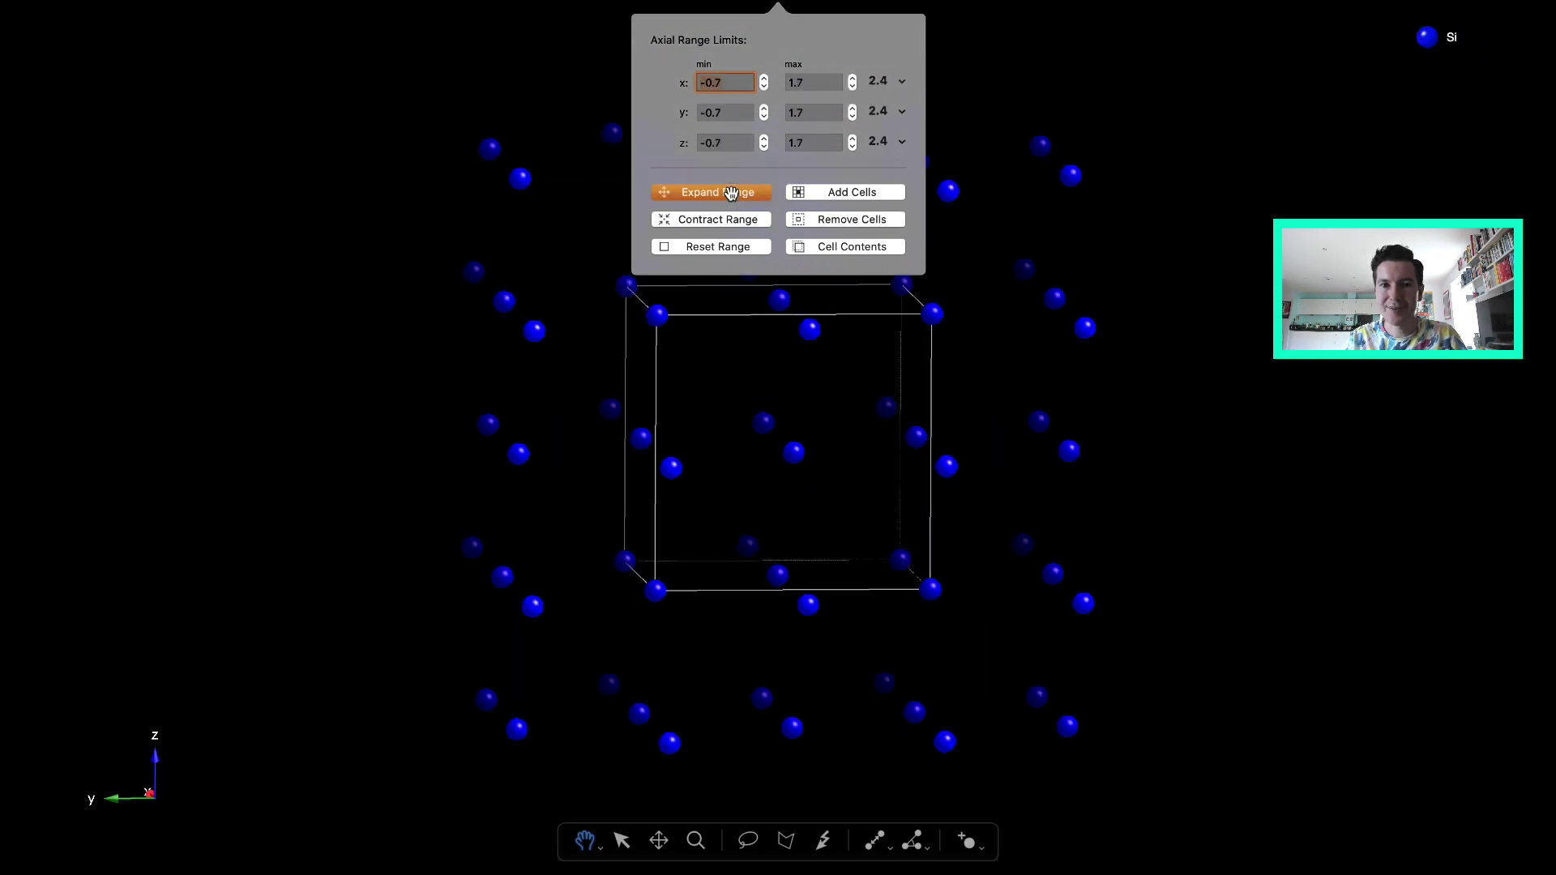
{"action": "left_click", "coordinate": [731, 195]}
{"action": "left_click", "coordinate": [731, 194]}
{"action": "left_click", "coordinate": [731, 195]}
{"action": "left_click", "coordinate": [731, 195]}
{"action": "left_click", "coordinate": [731, 195]}
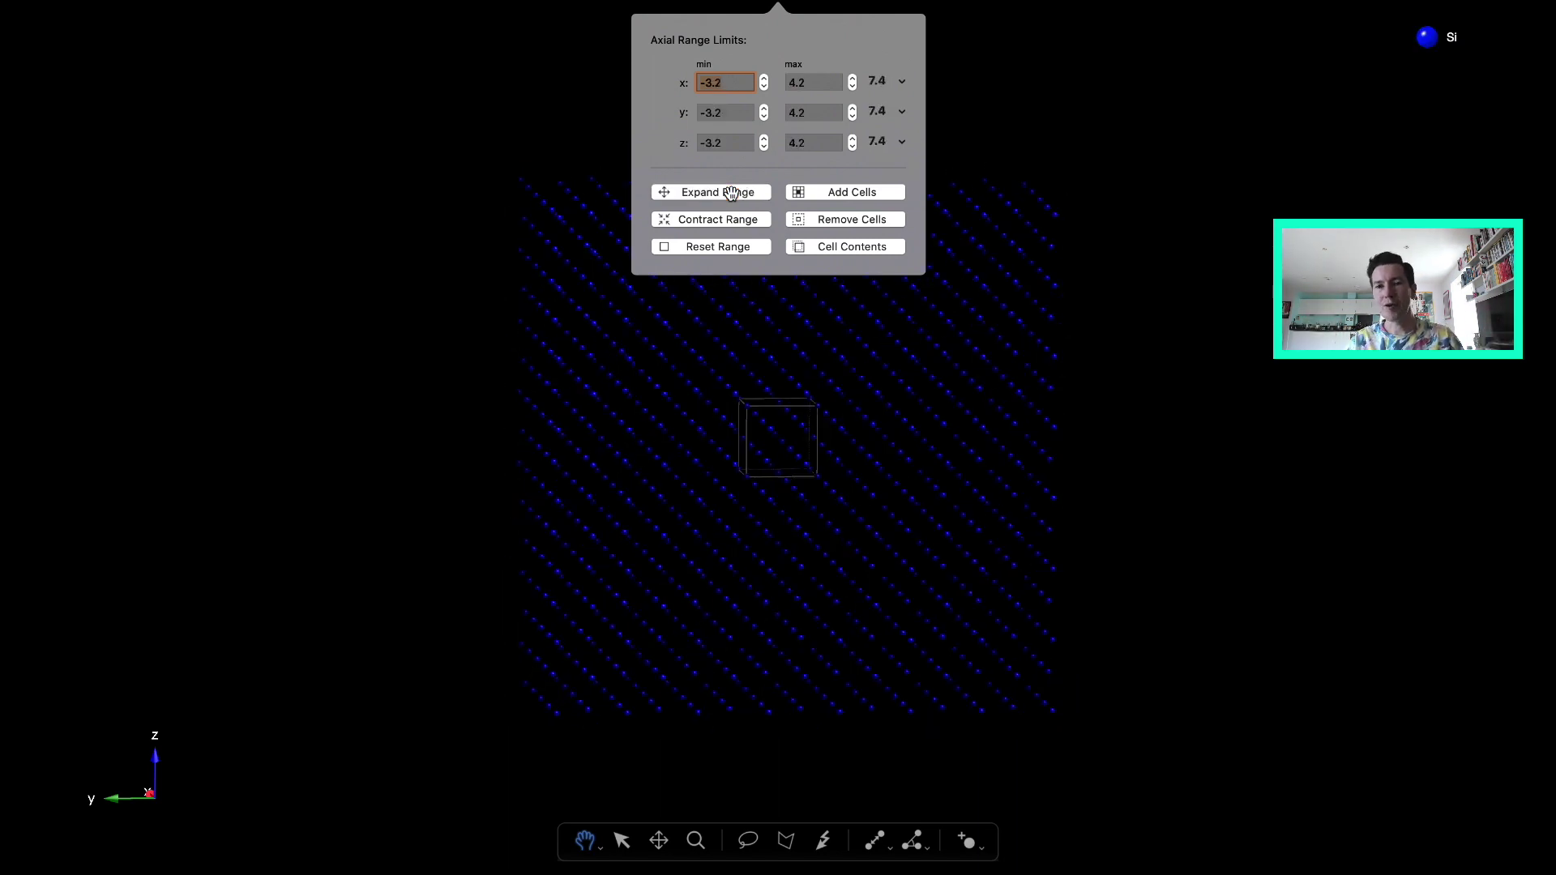
{"action": "left_click", "coordinate": [1121, 330]}
Orient the expanded lattice's view along the a axis and magnify it around the central unit cell
{"action": "left_click", "coordinate": [620, 843]}
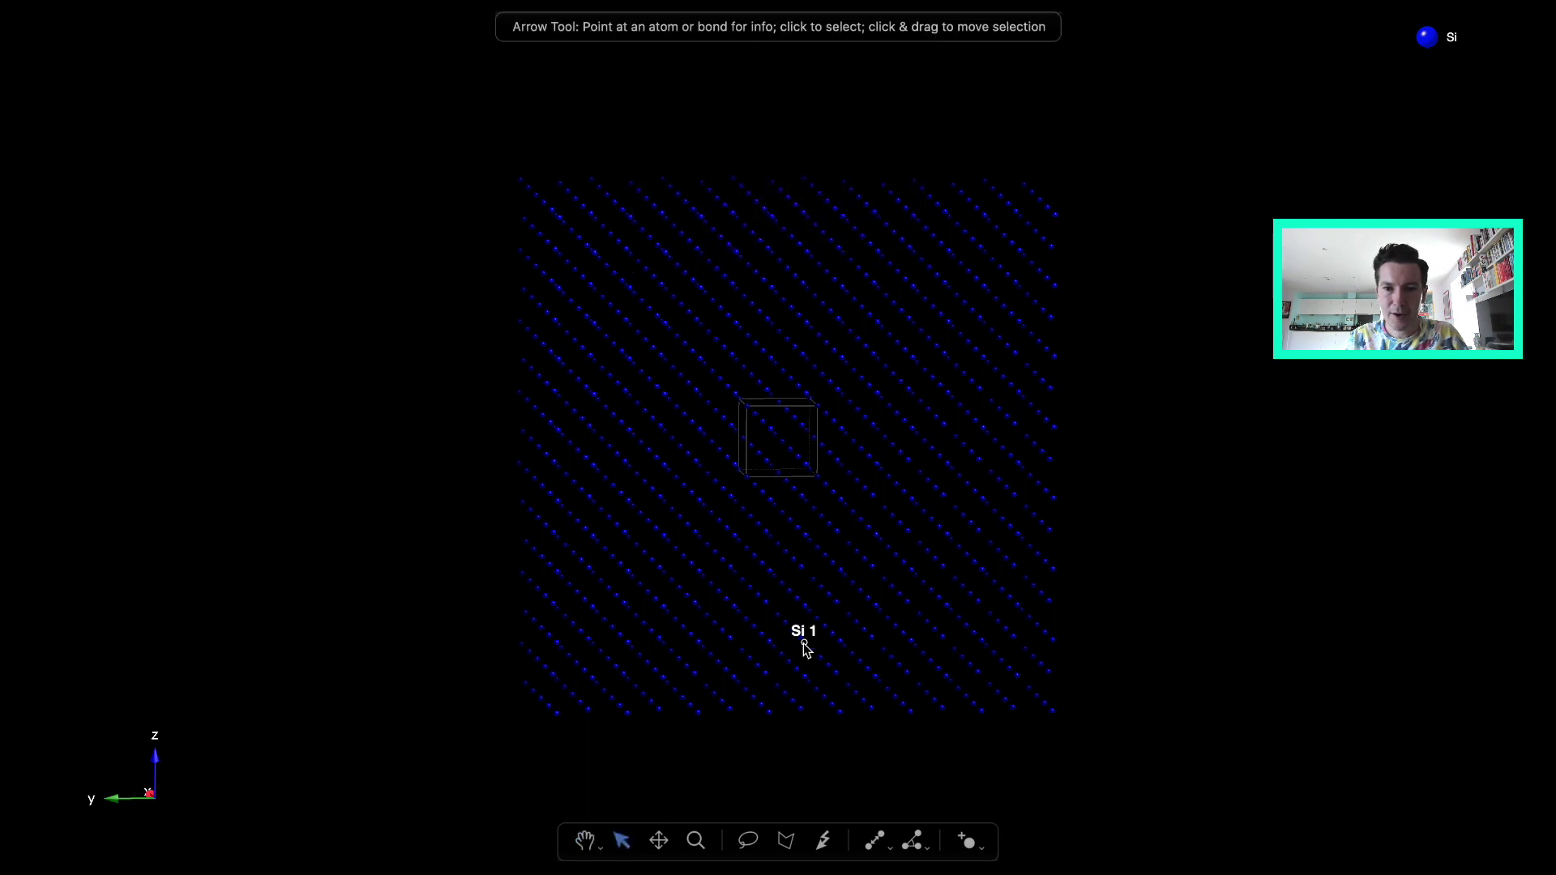
{"action": "mouse_move", "coordinate": [932, 2]}
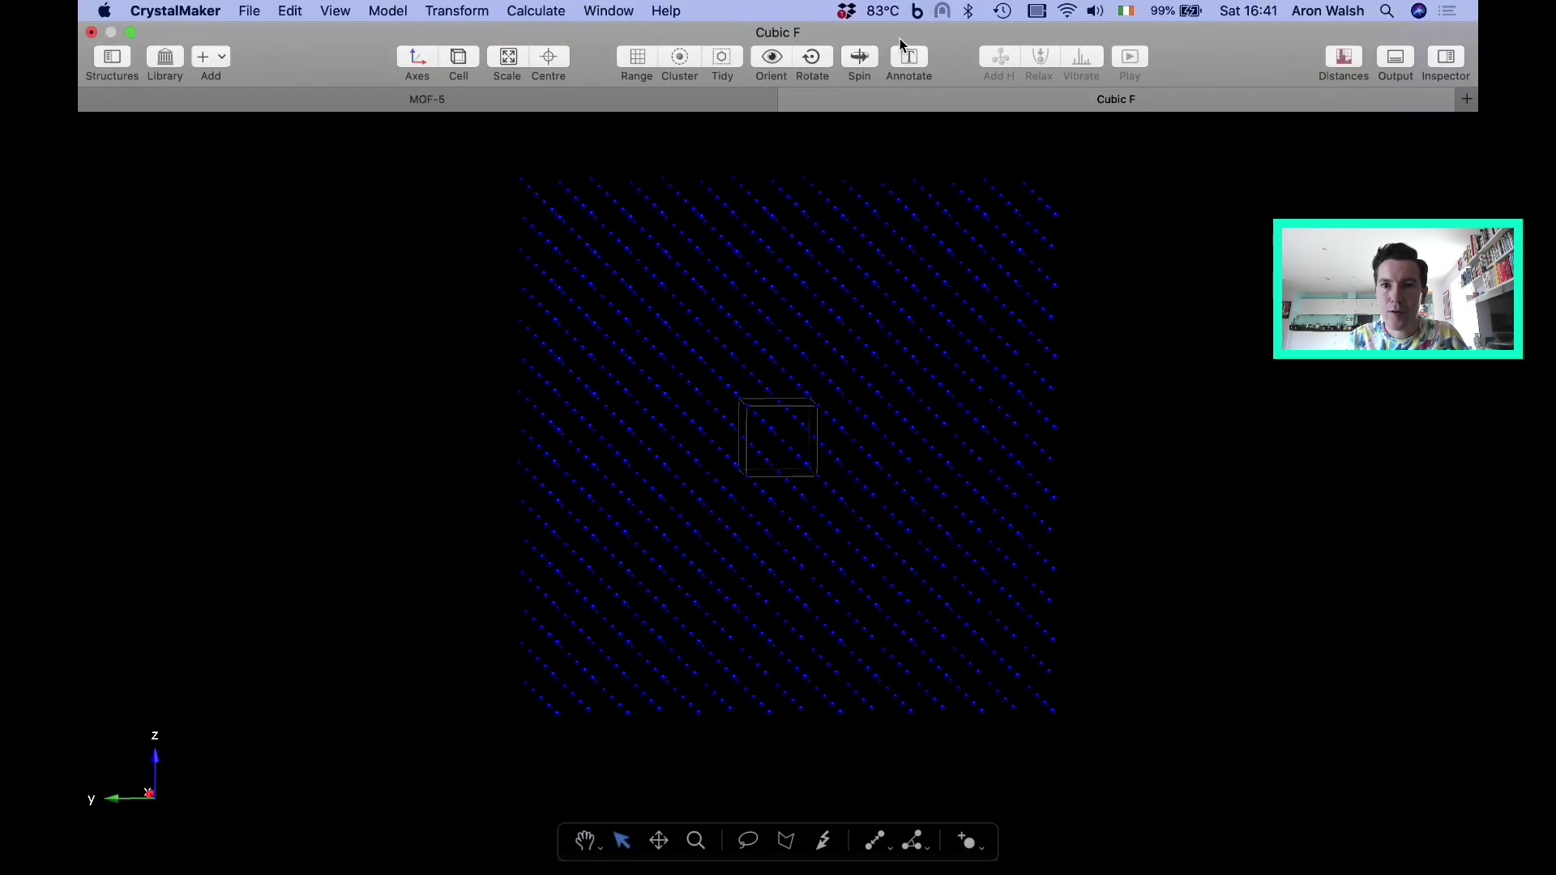
{"action": "left_click", "coordinate": [774, 57]}
{"action": "left_click", "coordinate": [635, 380]}
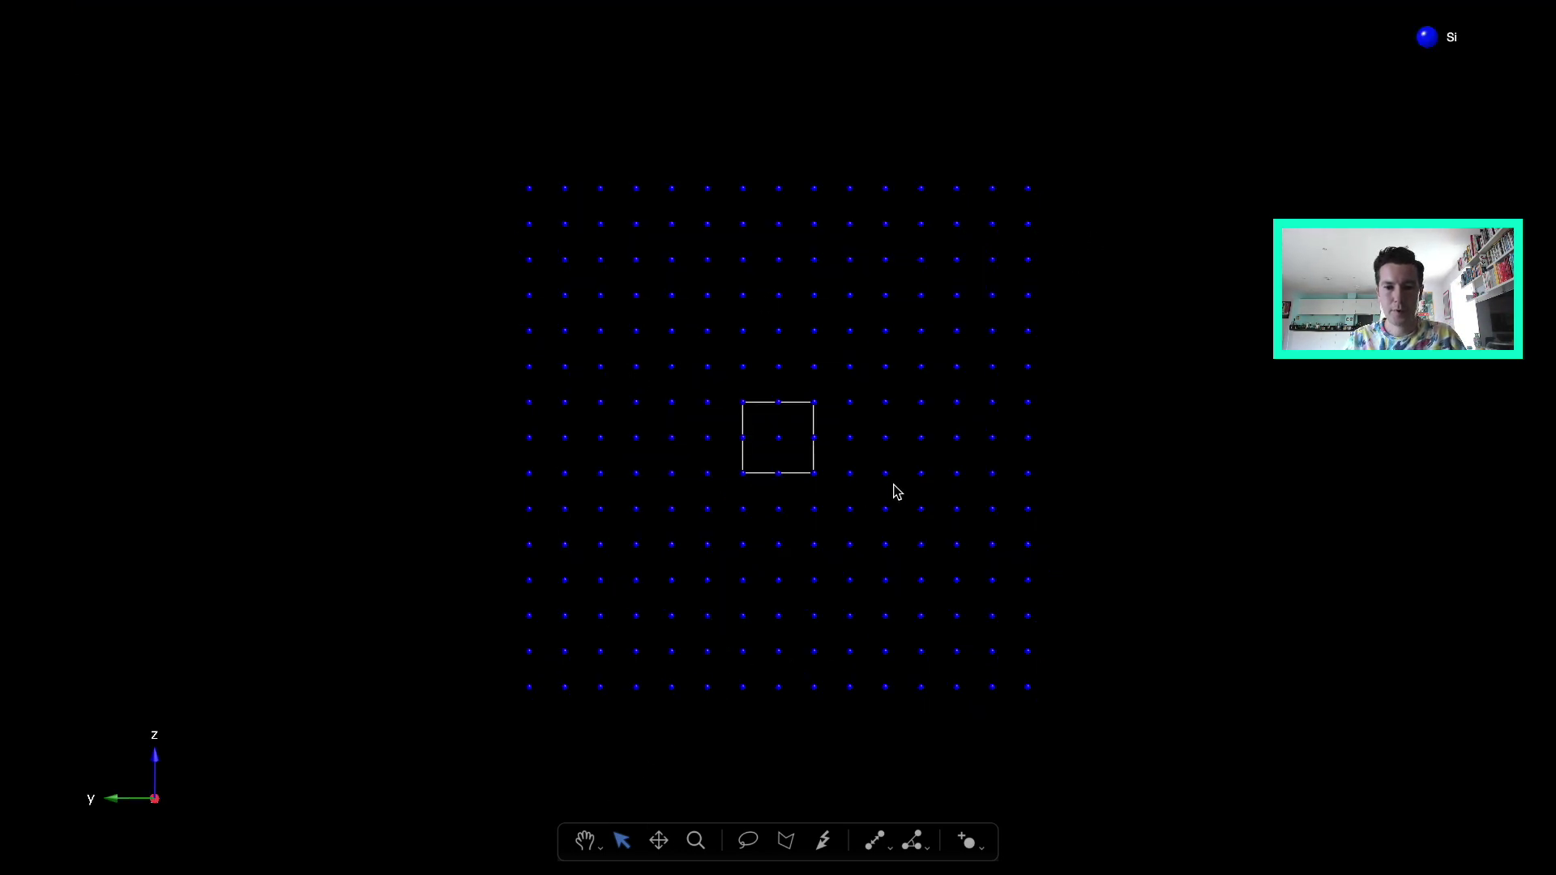
{"action": "left_click", "coordinate": [697, 841]}
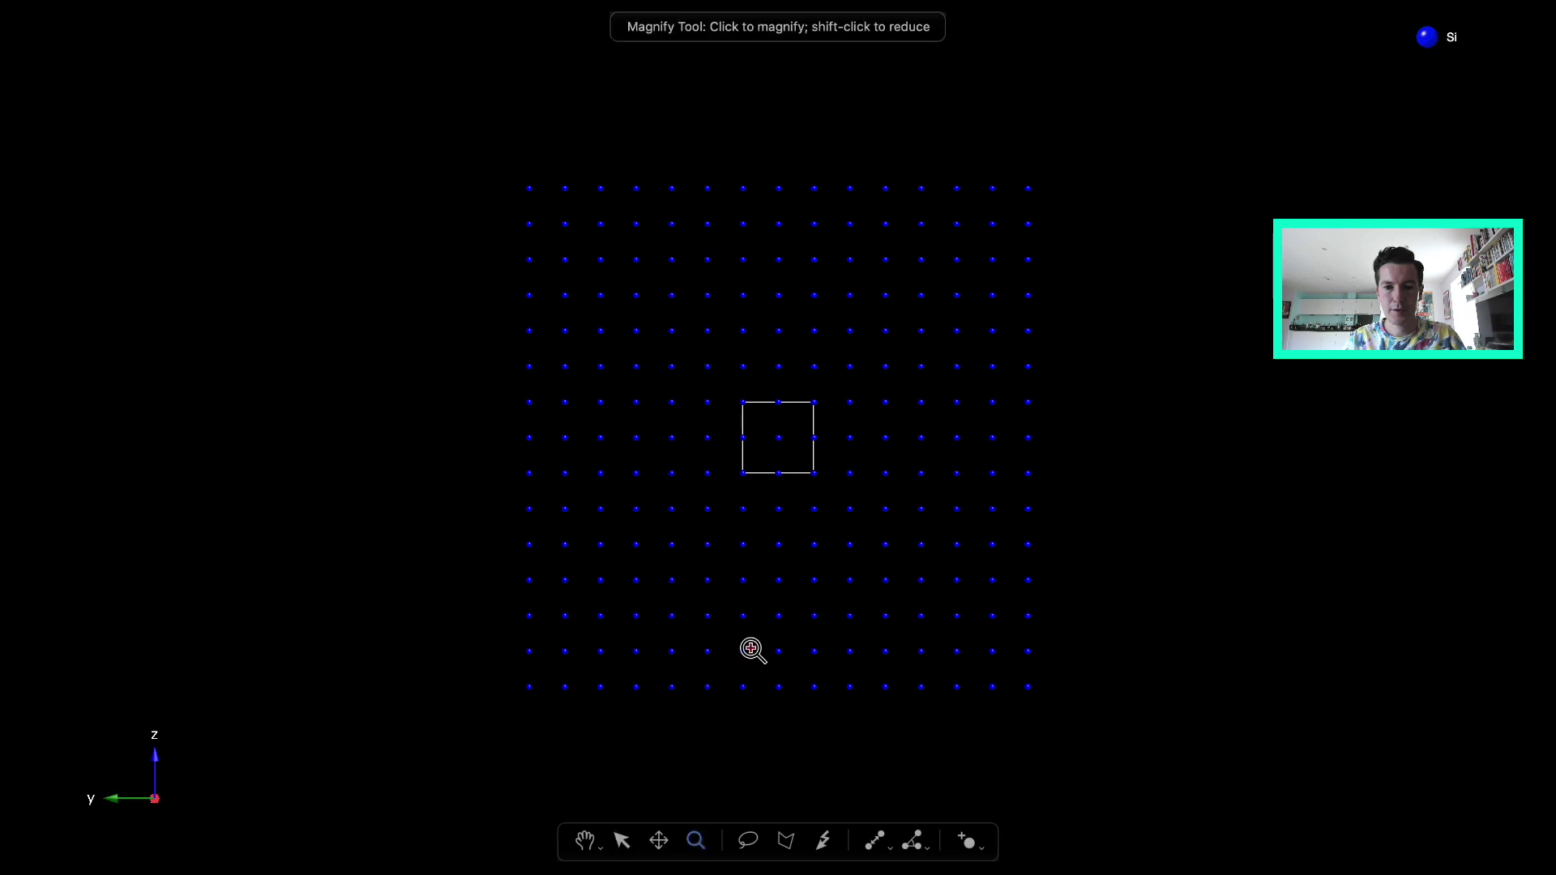
{"action": "left_click", "coordinate": [791, 459]}
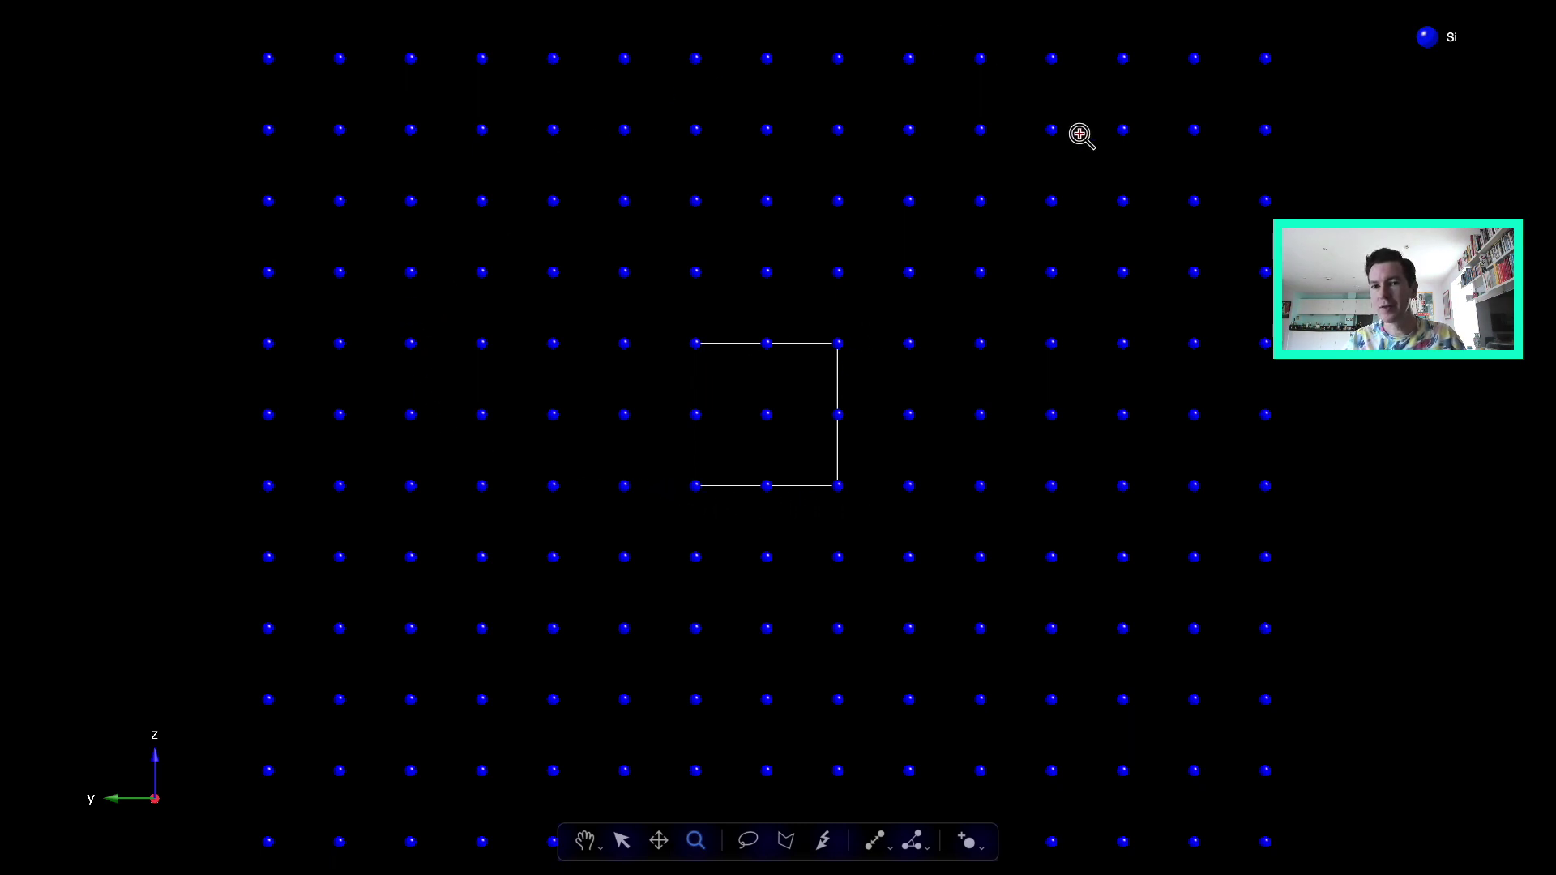
Rotate the magnified lattice freely to examine its rows of atoms, and realign the view along the a axis
{"action": "left_click", "coordinate": [590, 844]}
{"action": "left_click_drag", "start_coordinate": [1320, 494], "coordinate": [1151, 494]}
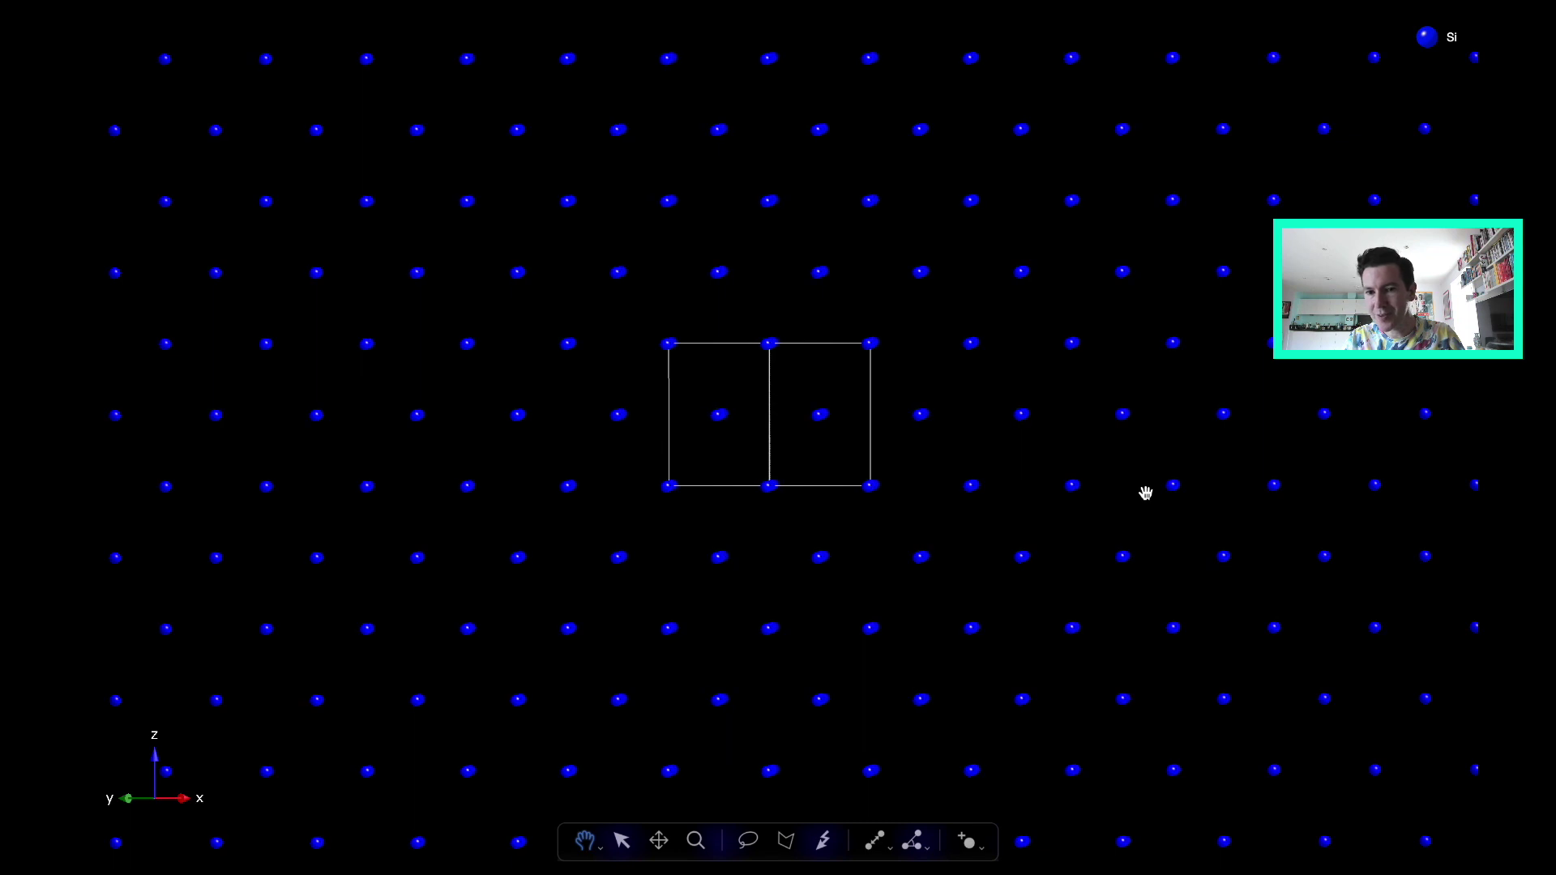
{"action": "left_click_drag", "start_coordinate": [1147, 494], "coordinate": [938, 618]}
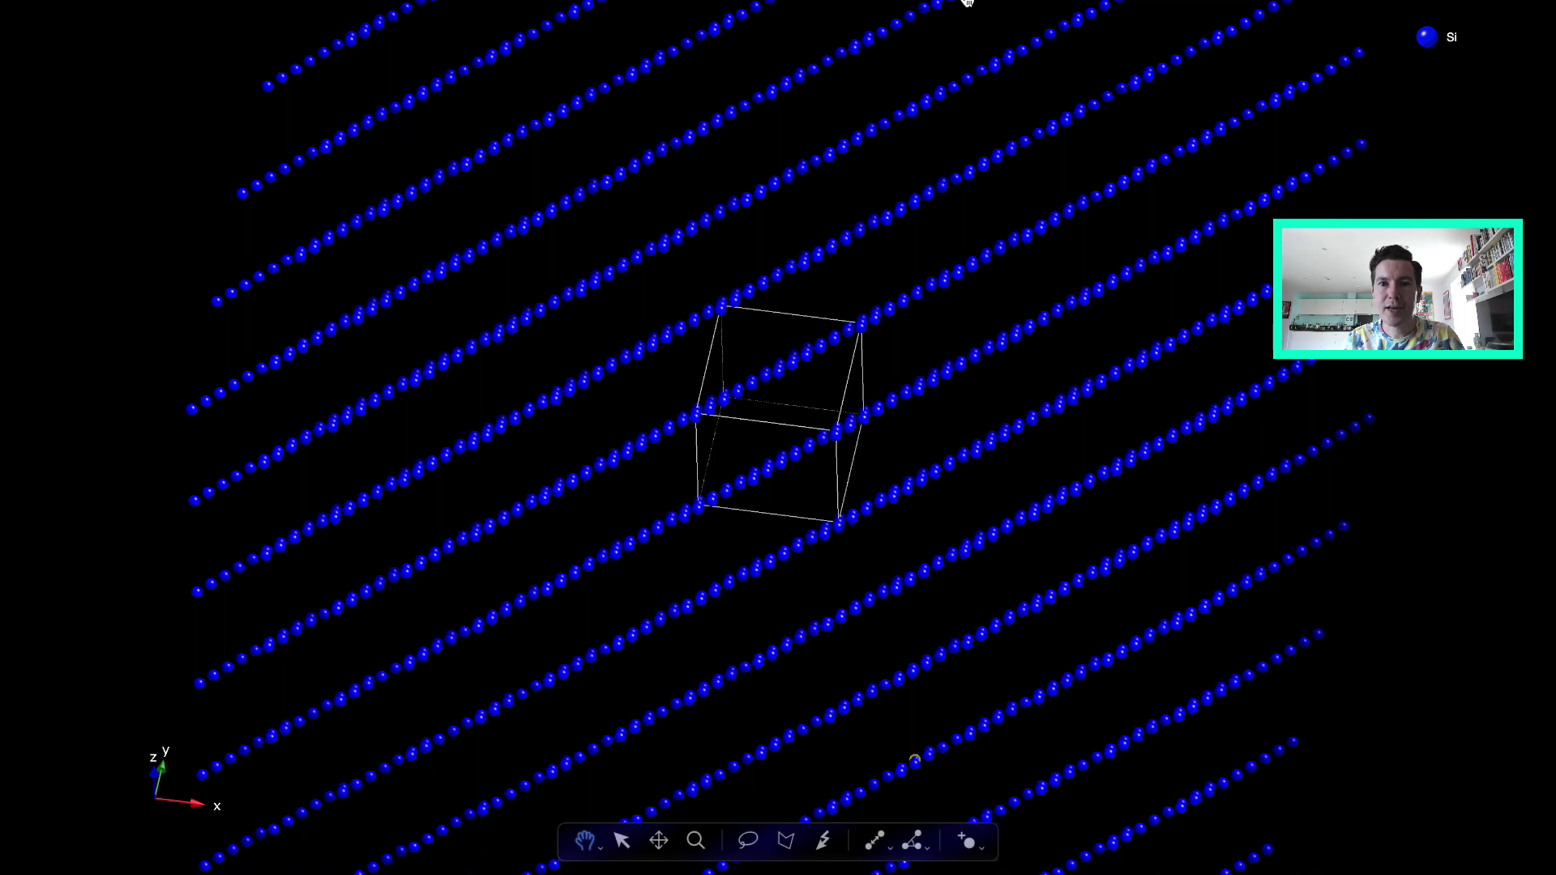
{"action": "mouse_move", "coordinate": [968, 10]}
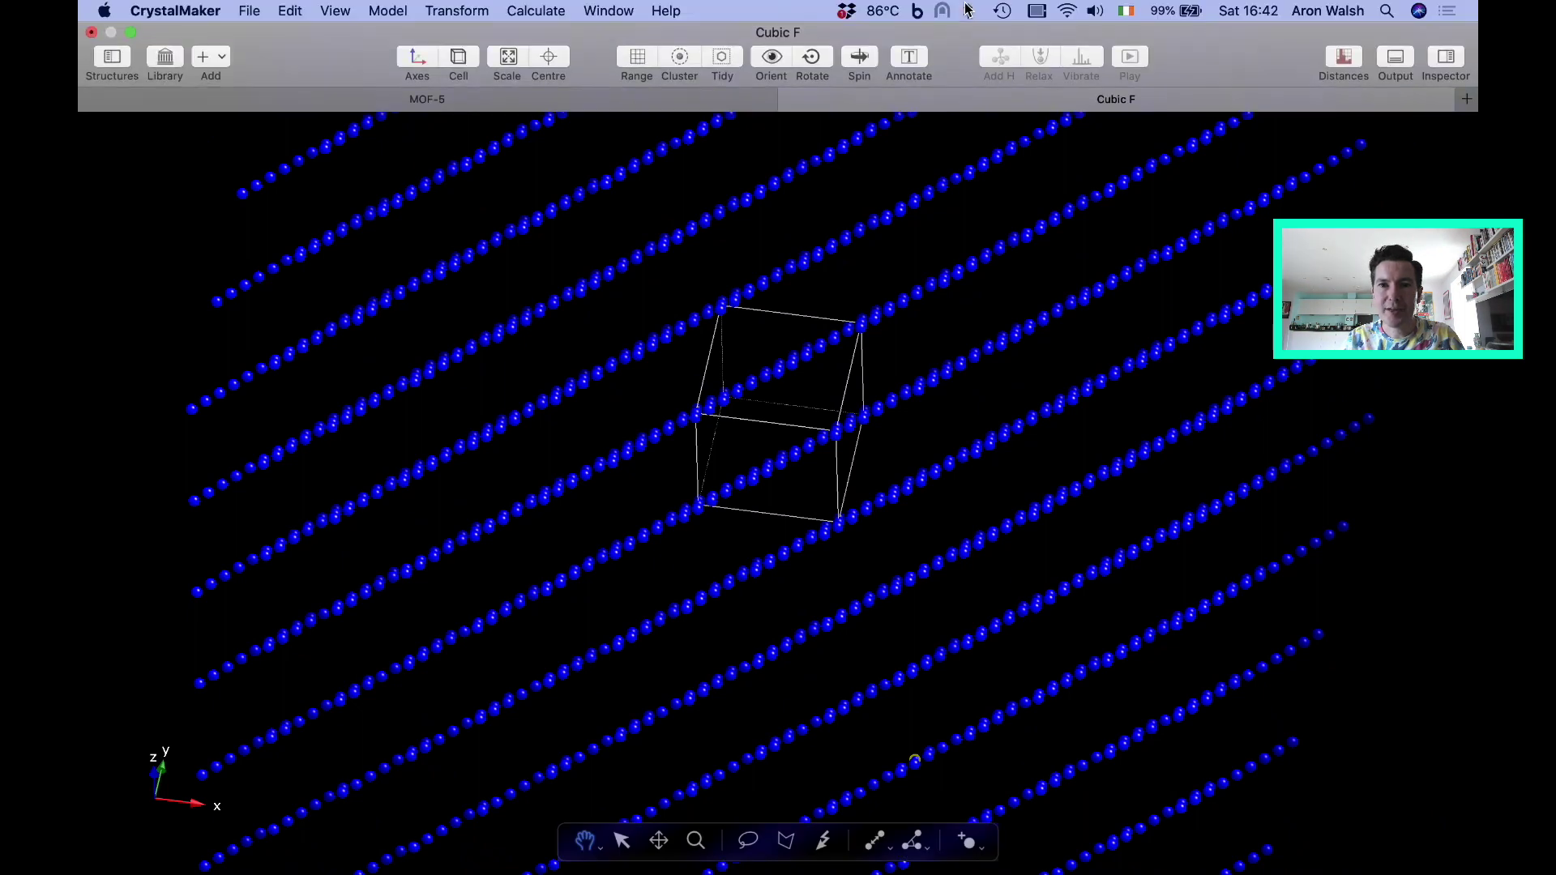
{"action": "left_click", "coordinate": [771, 55]}
{"action": "left_click", "coordinate": [637, 380]}
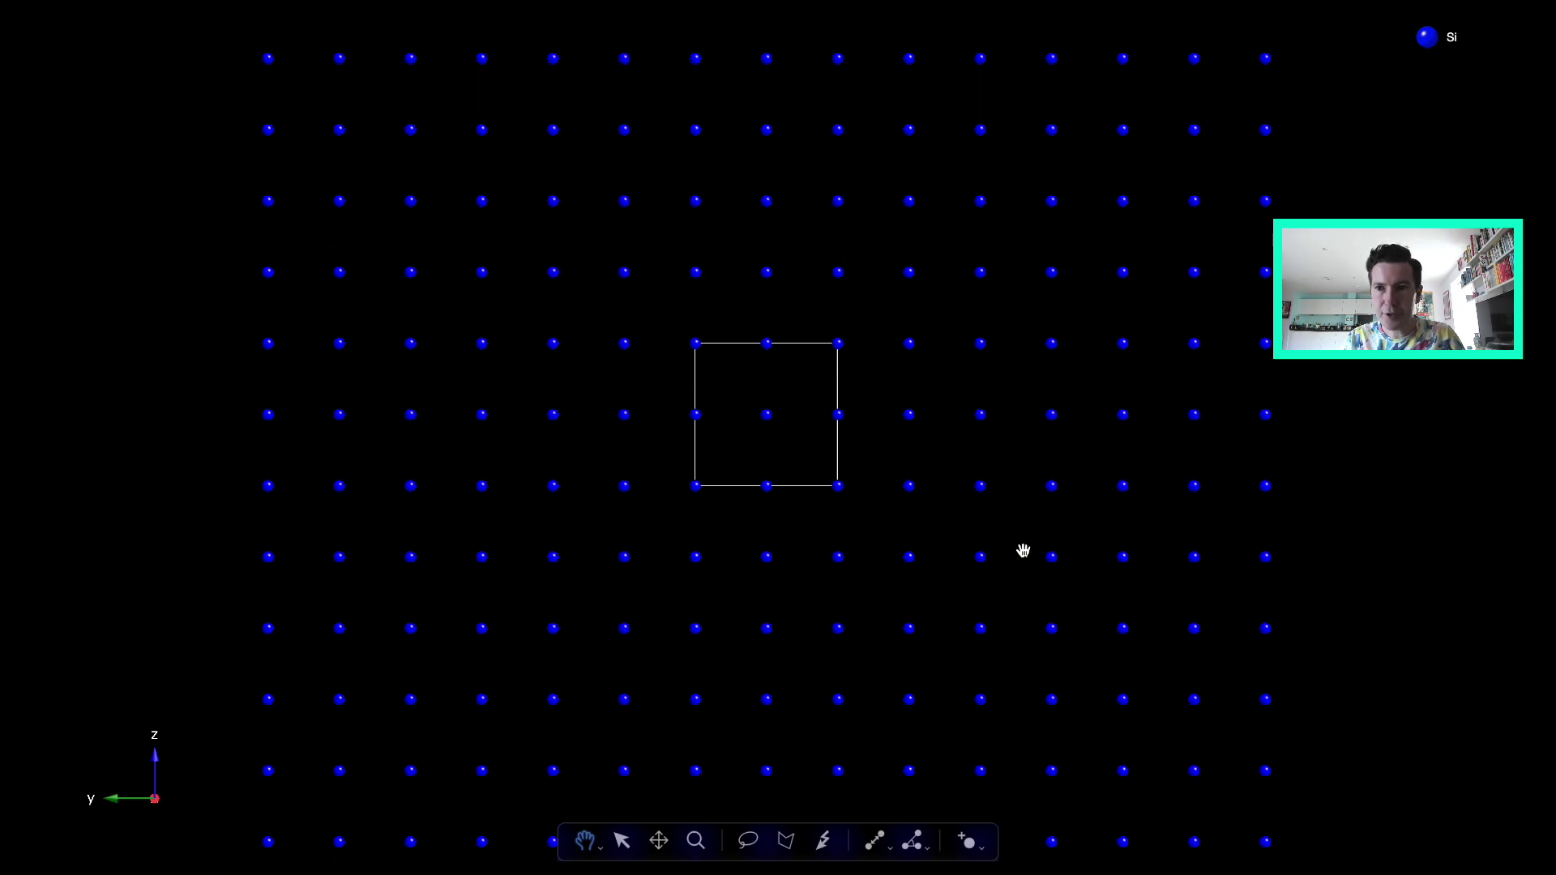
Show the Inspector's unit cell settings and turn on Multiple Cells to outline every cell in the lattice
{"action": "mouse_move", "coordinate": [1163, 7]}
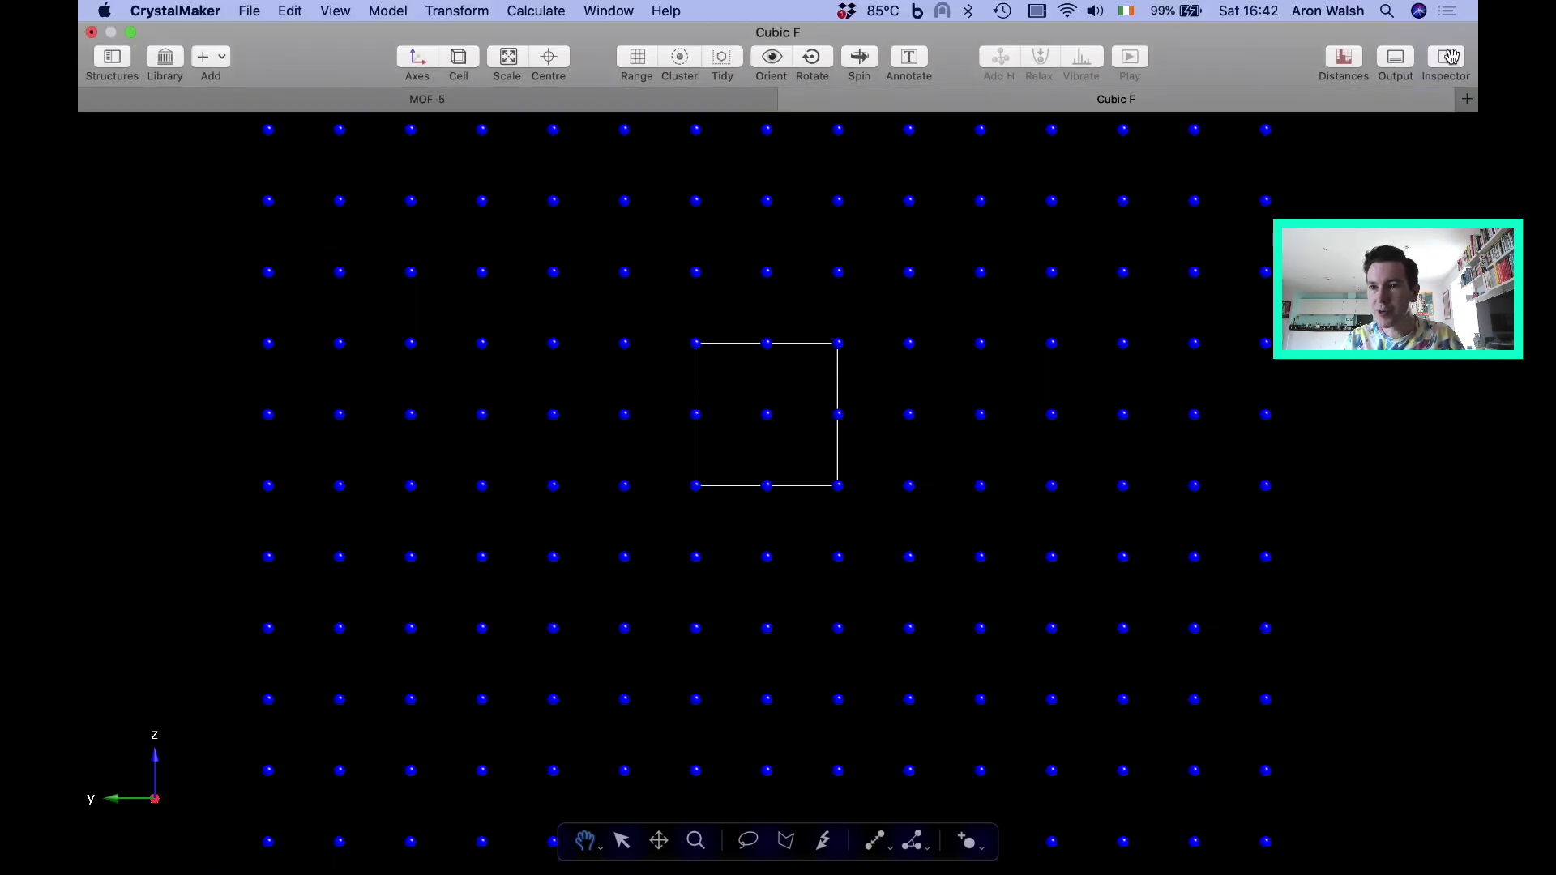
{"action": "left_click", "coordinate": [1450, 60]}
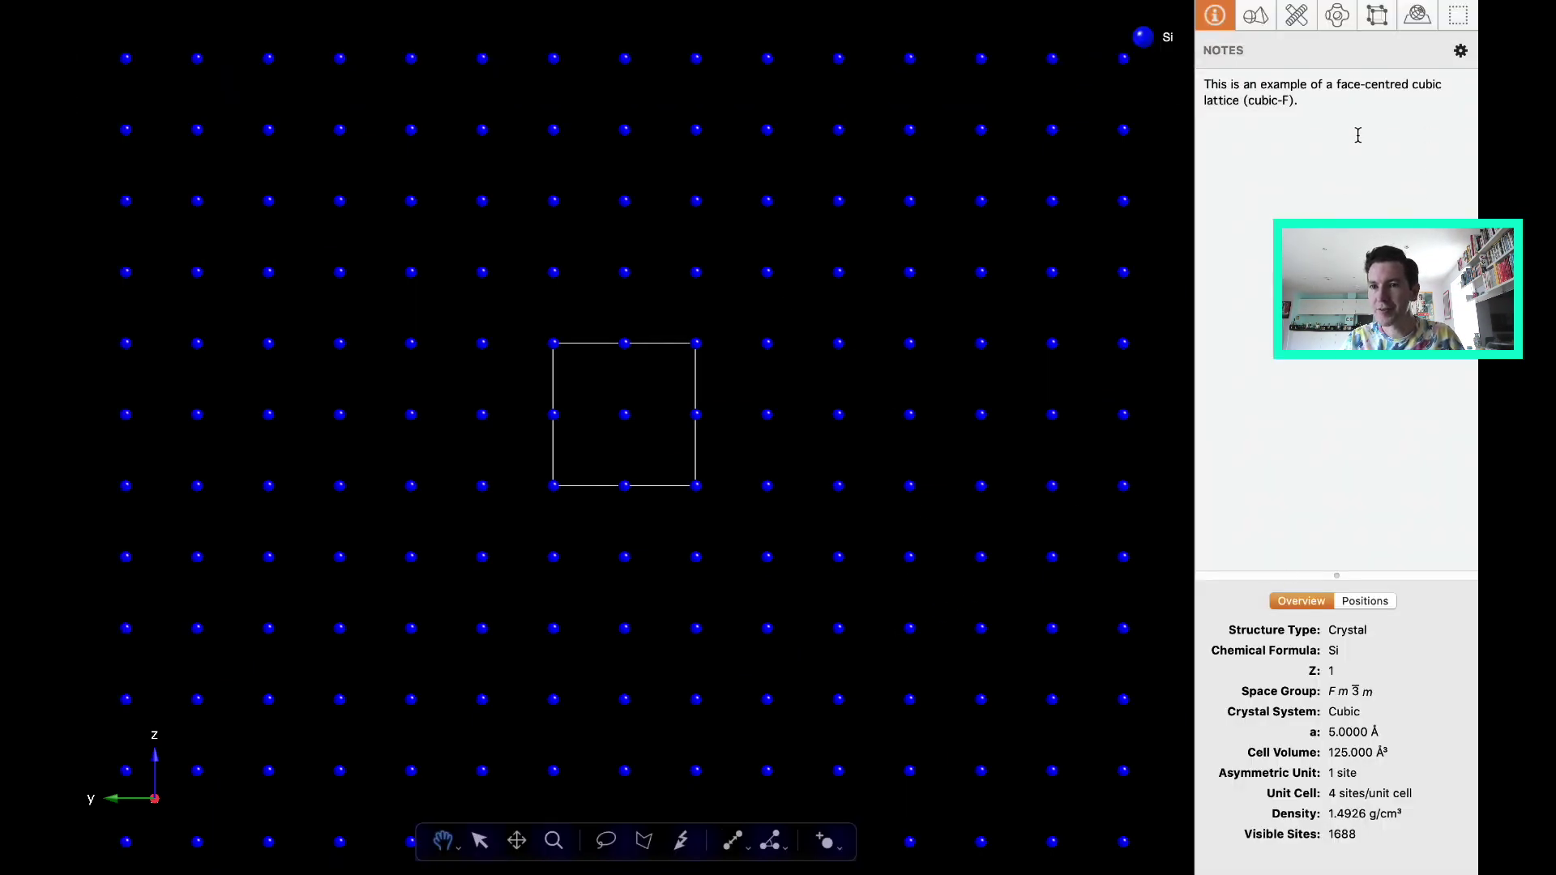
{"action": "left_click", "coordinate": [1377, 16]}
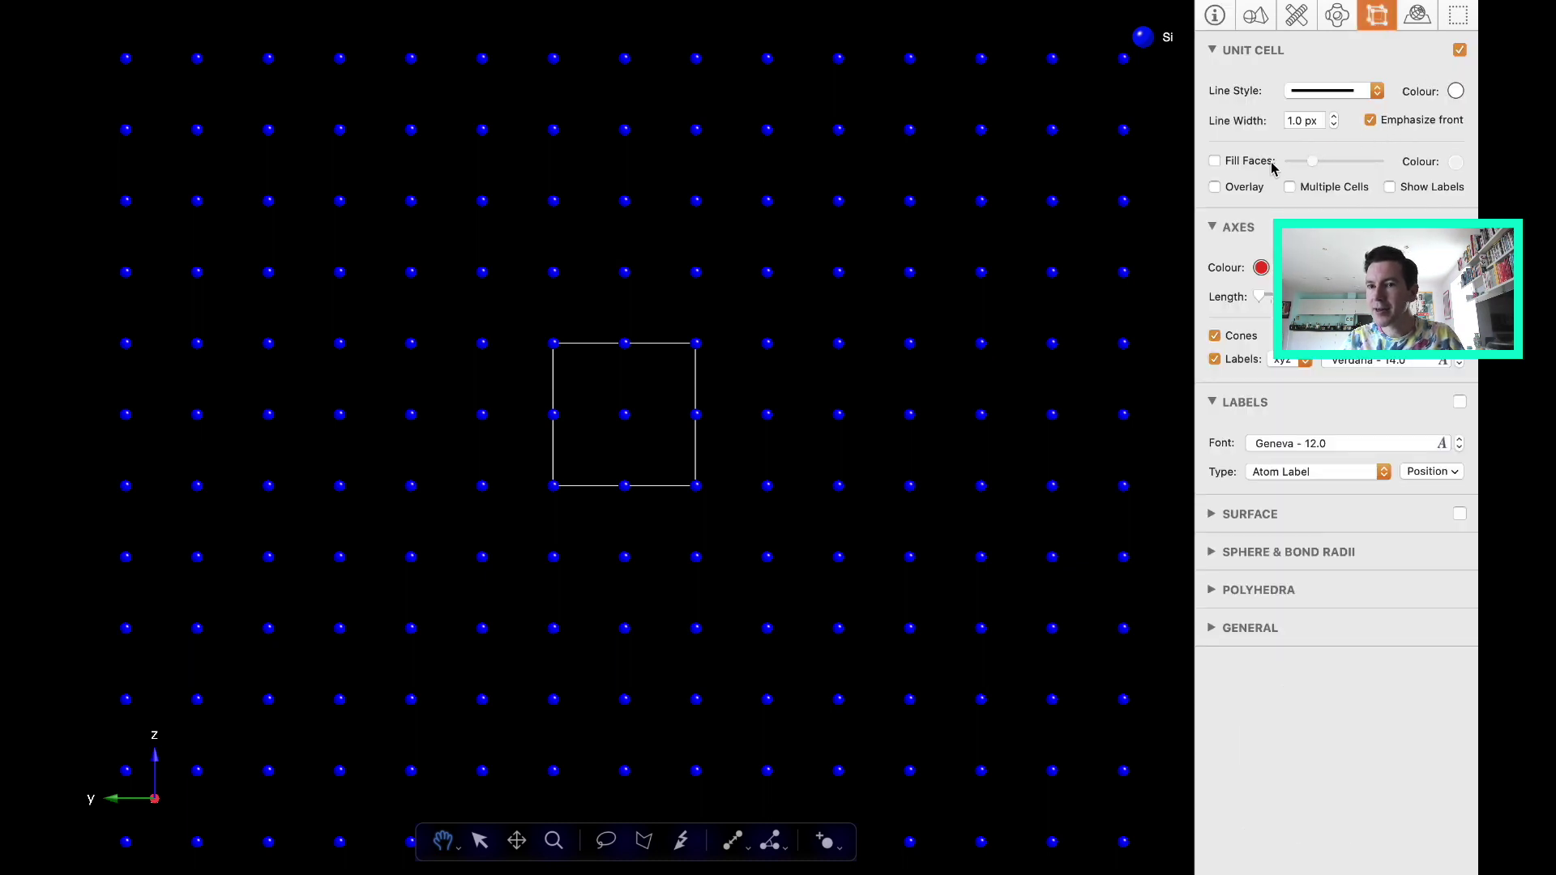
{"action": "left_click", "coordinate": [1290, 187]}
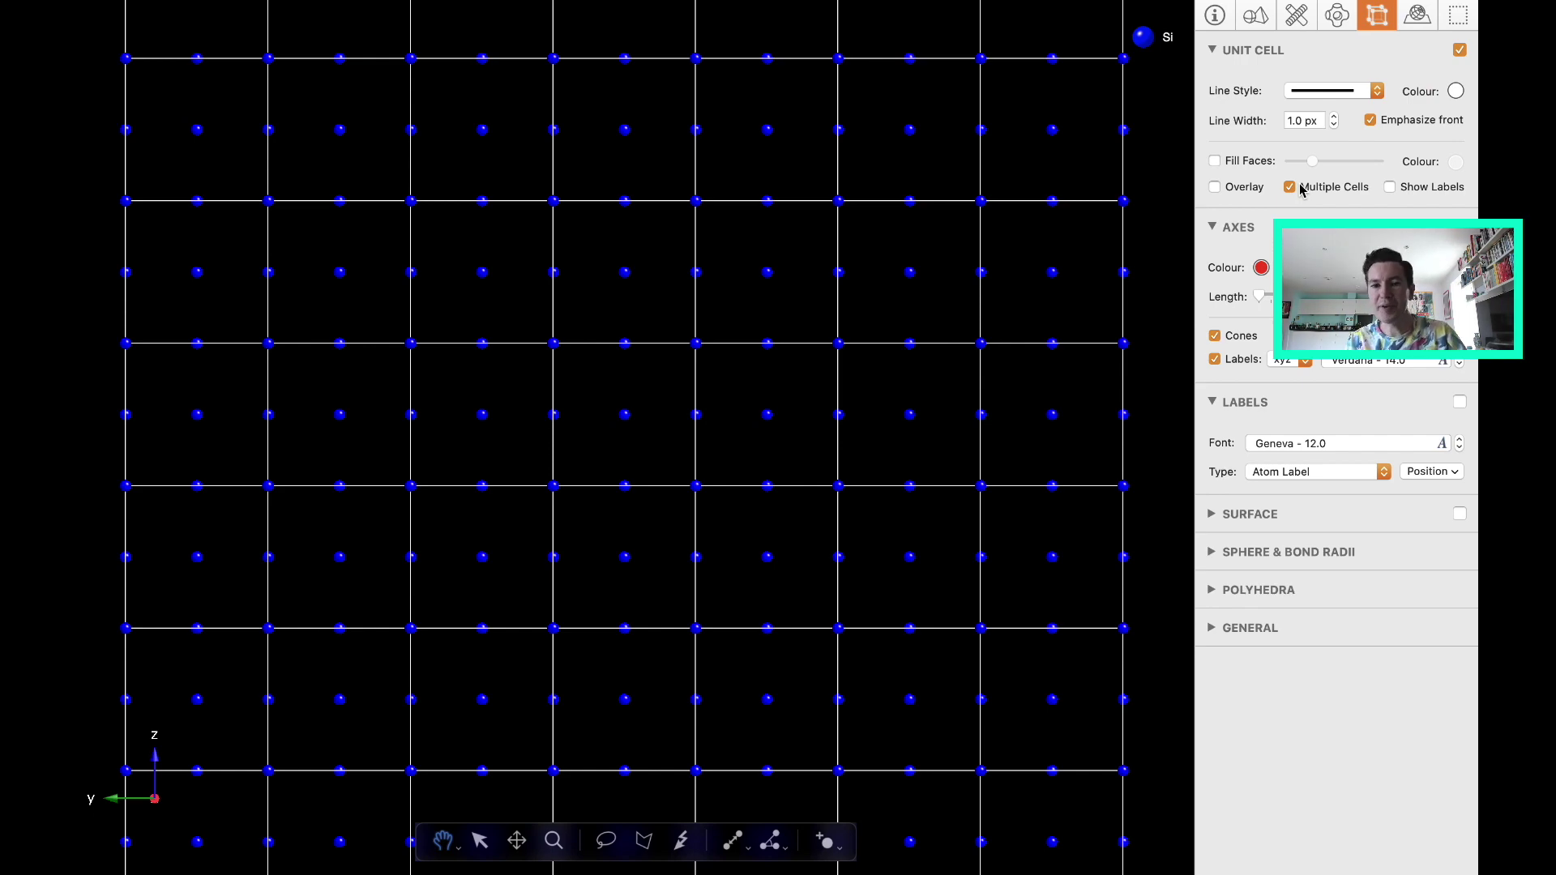
Rotate the multi-cell lattice about its vertical axis to examine how the atom rows line up from different sides
{"action": "scroll", "coordinate": [750, 168], "scroll_direction": "down", "scroll_amount": 3}
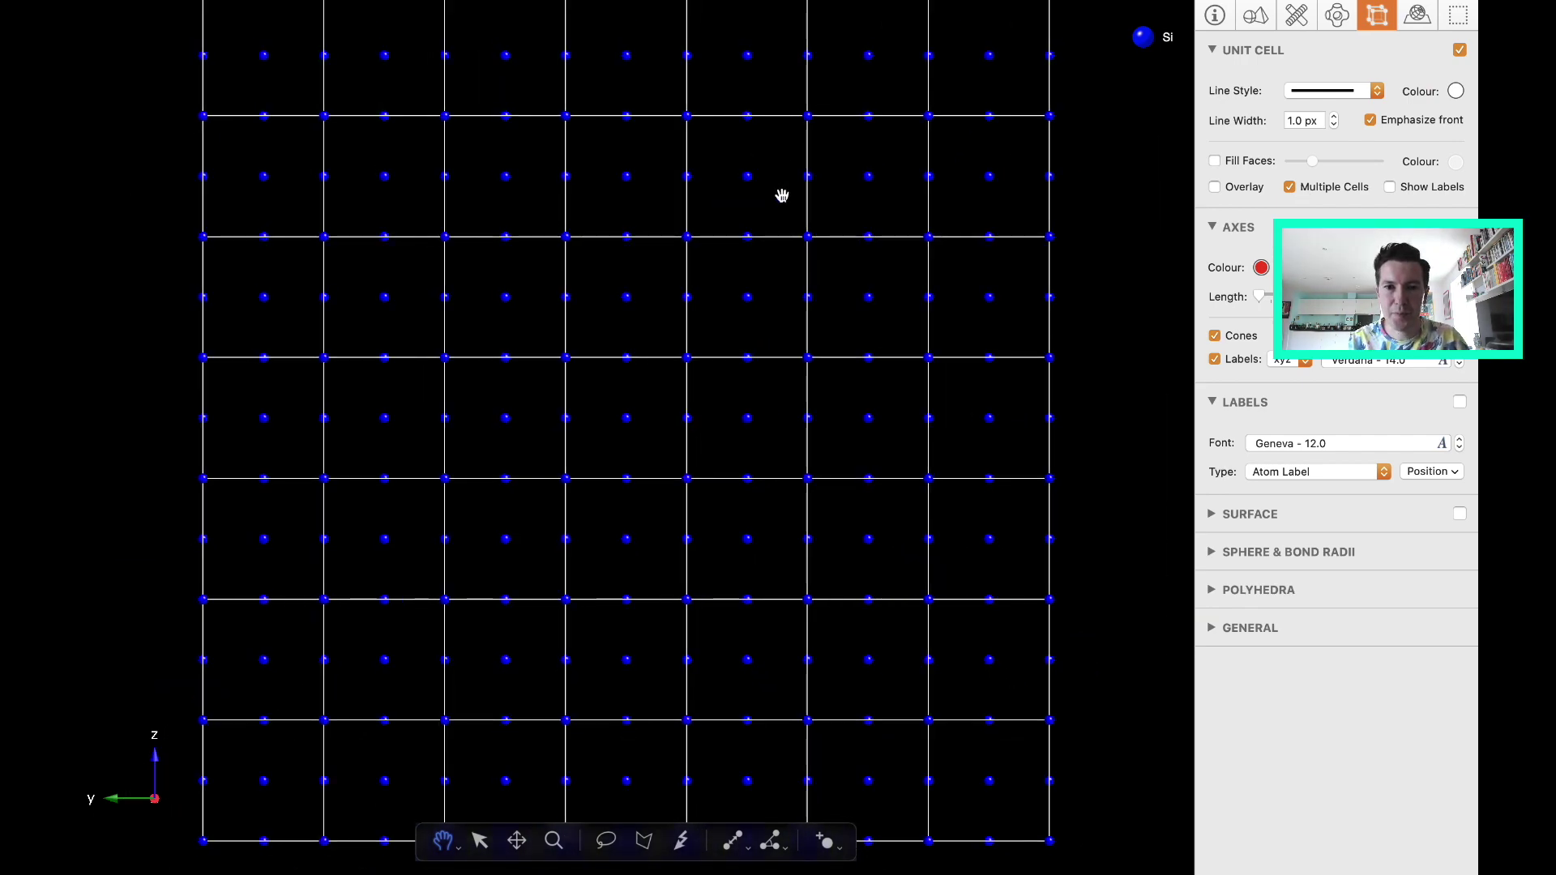
{"action": "key", "text": "Left"}
{"action": "key", "text": "Left"}
{"action": "key", "text": "Left"}
{"action": "key", "text": "Left"}
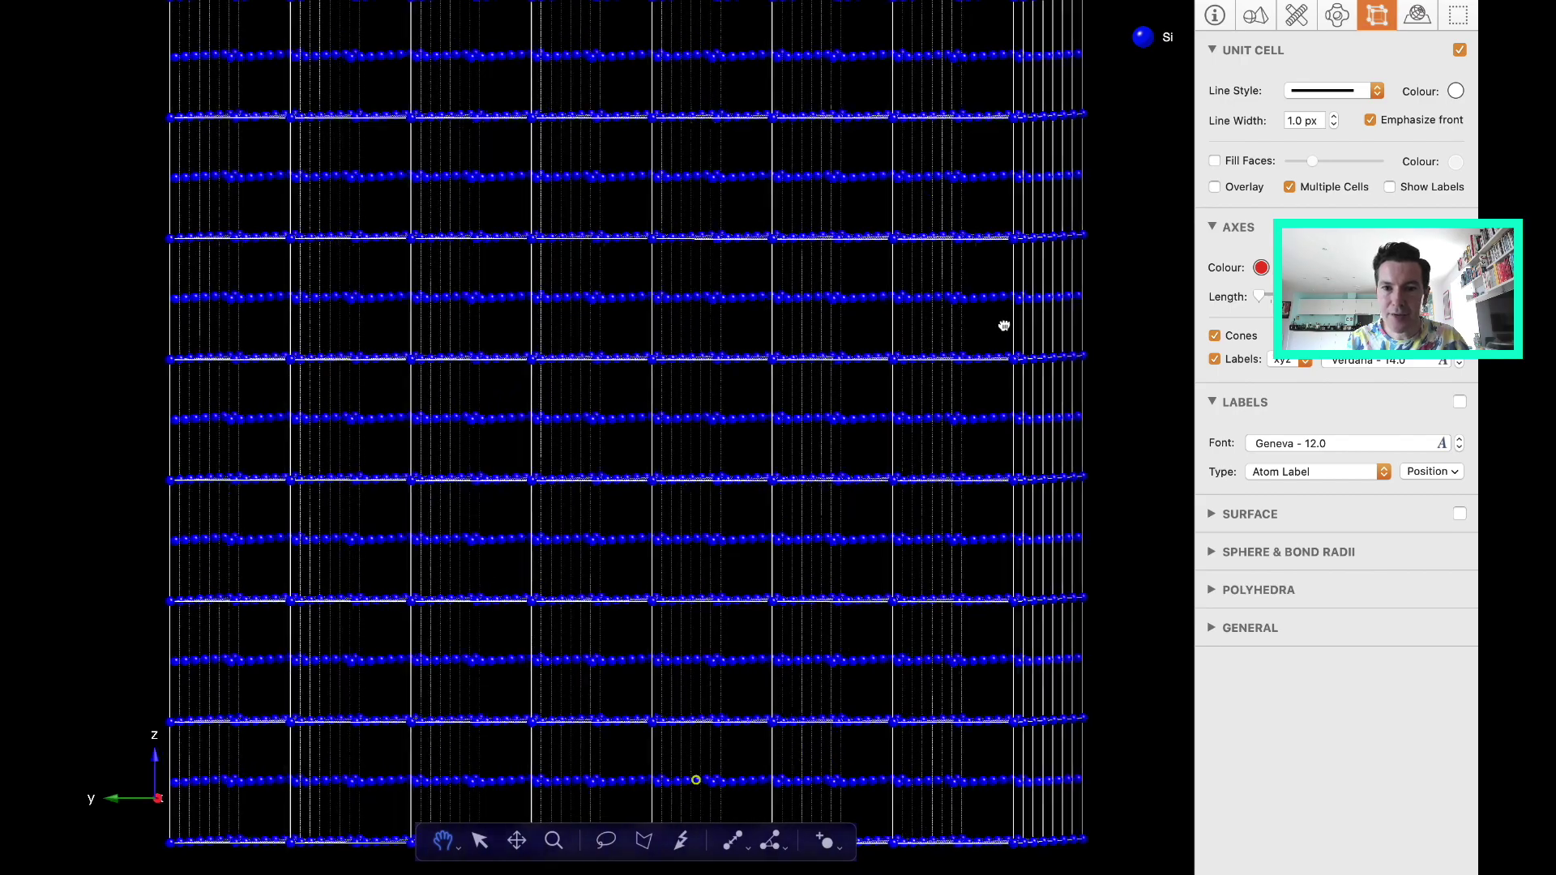
{"action": "key", "text": "Left"}
{"action": "key", "text": "Left"}
{"action": "key", "text": "Left"}
{"action": "key", "text": "Left"}
{"action": "key", "text": "Left"}
{"action": "key", "text": "Left"}
{"action": "key", "text": "Left"}
{"action": "key", "text": "Left"}
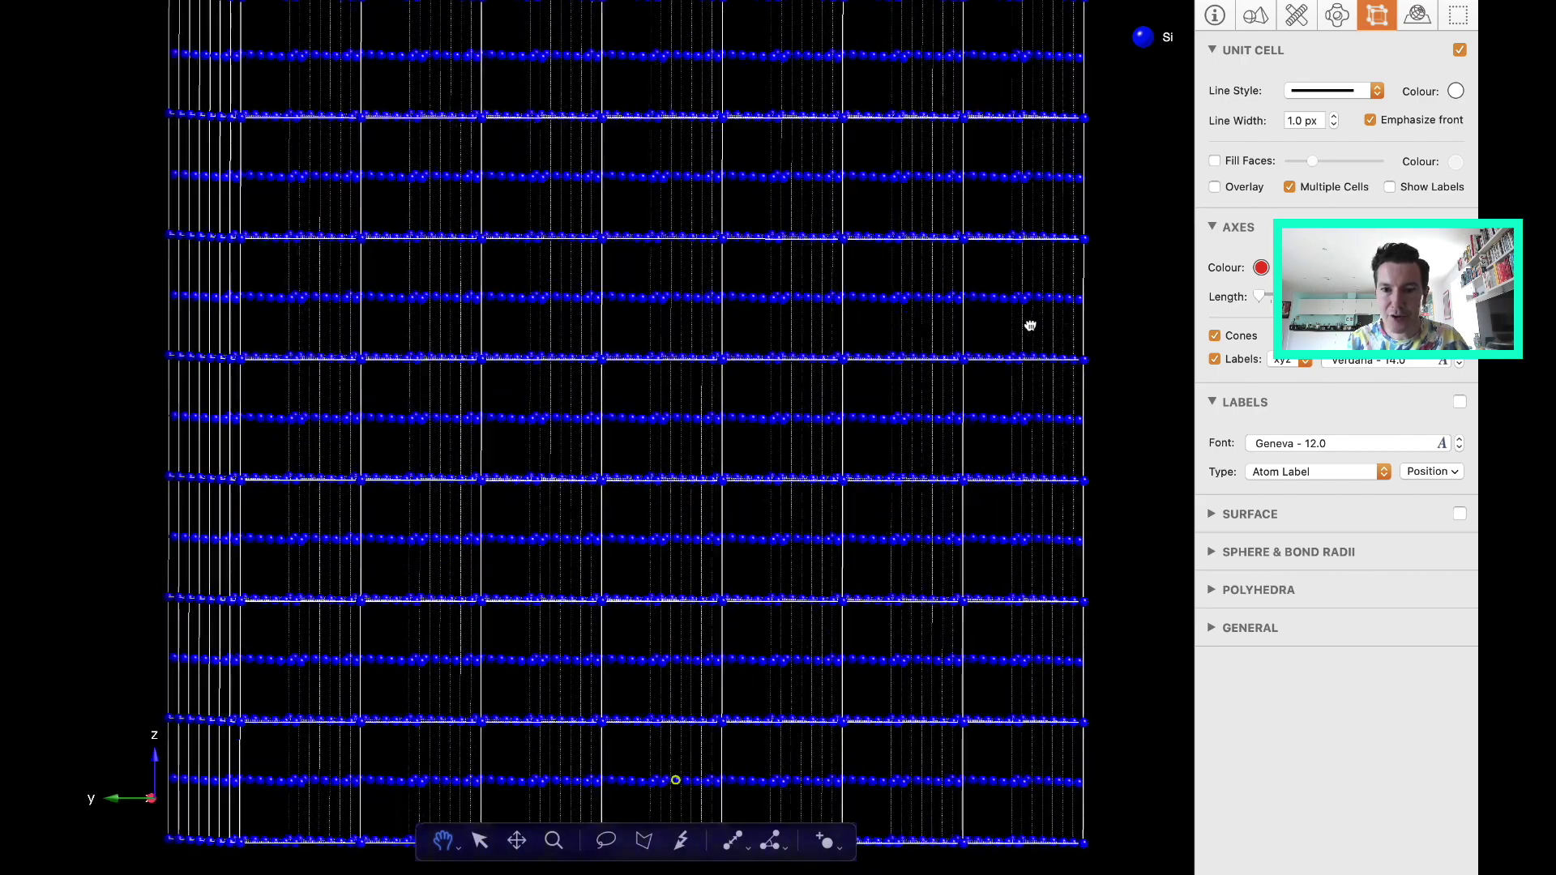
{"action": "key", "text": "Left"}
{"action": "key", "text": "Left"}
{"action": "key", "text": "Left"}
{"action": "key", "text": "Left"}
{"action": "key", "text": "Left"}
{"action": "key", "text": "Left"}
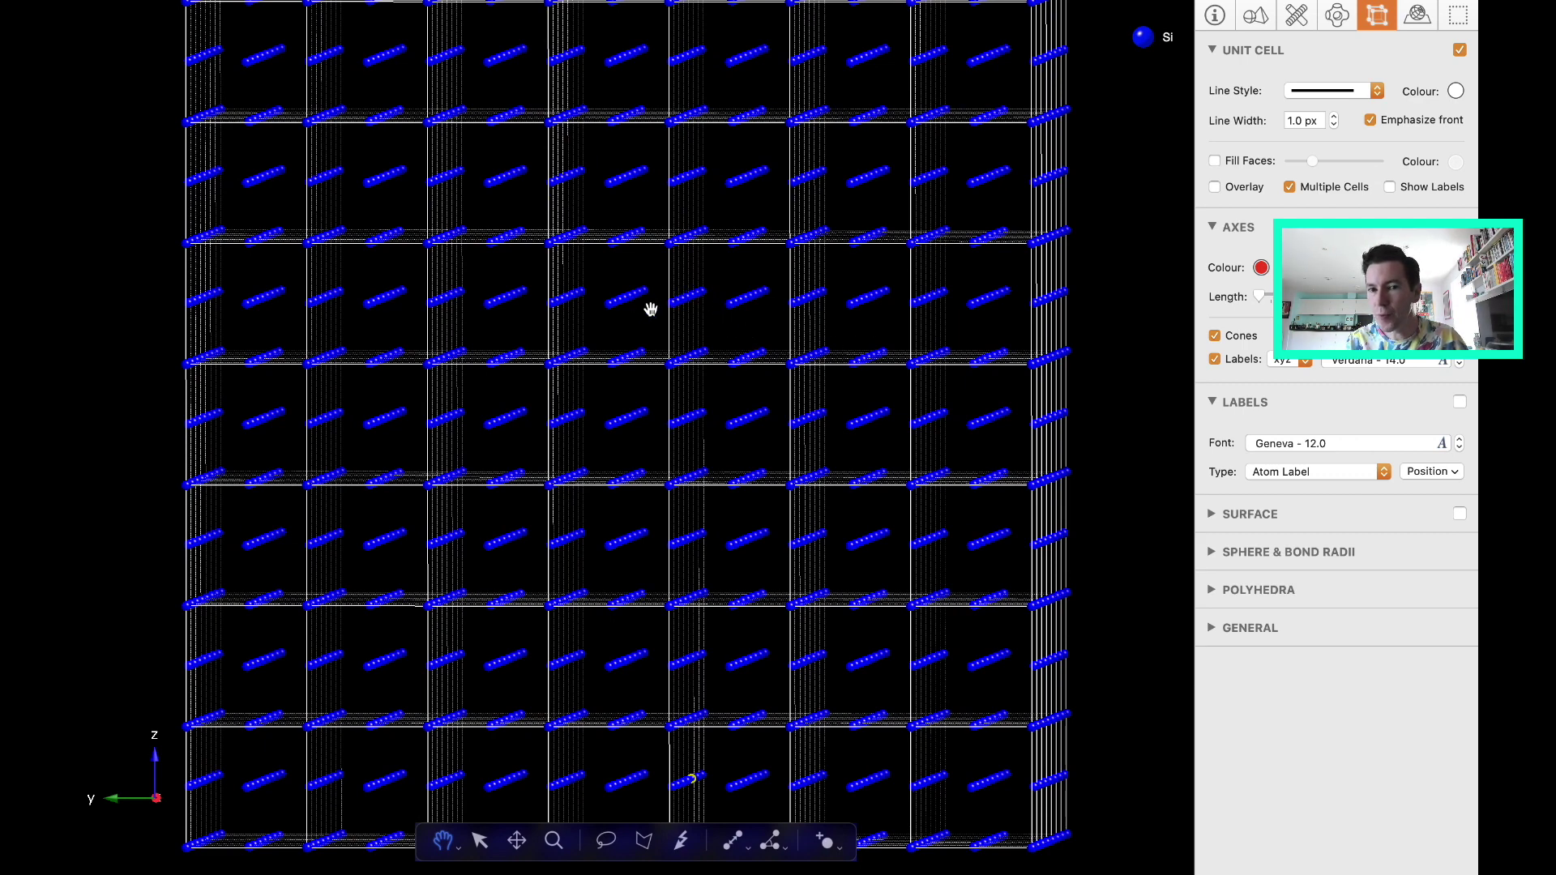
{"action": "key", "text": "Left"}
{"action": "key", "text": "Left"}
{"action": "key", "text": "Left"}
{"action": "key", "text": "Left"}
{"action": "key", "text": "Left"}
{"action": "key", "text": "Left"}
{"action": "key", "text": "Left"}
{"action": "key", "text": "Left"}
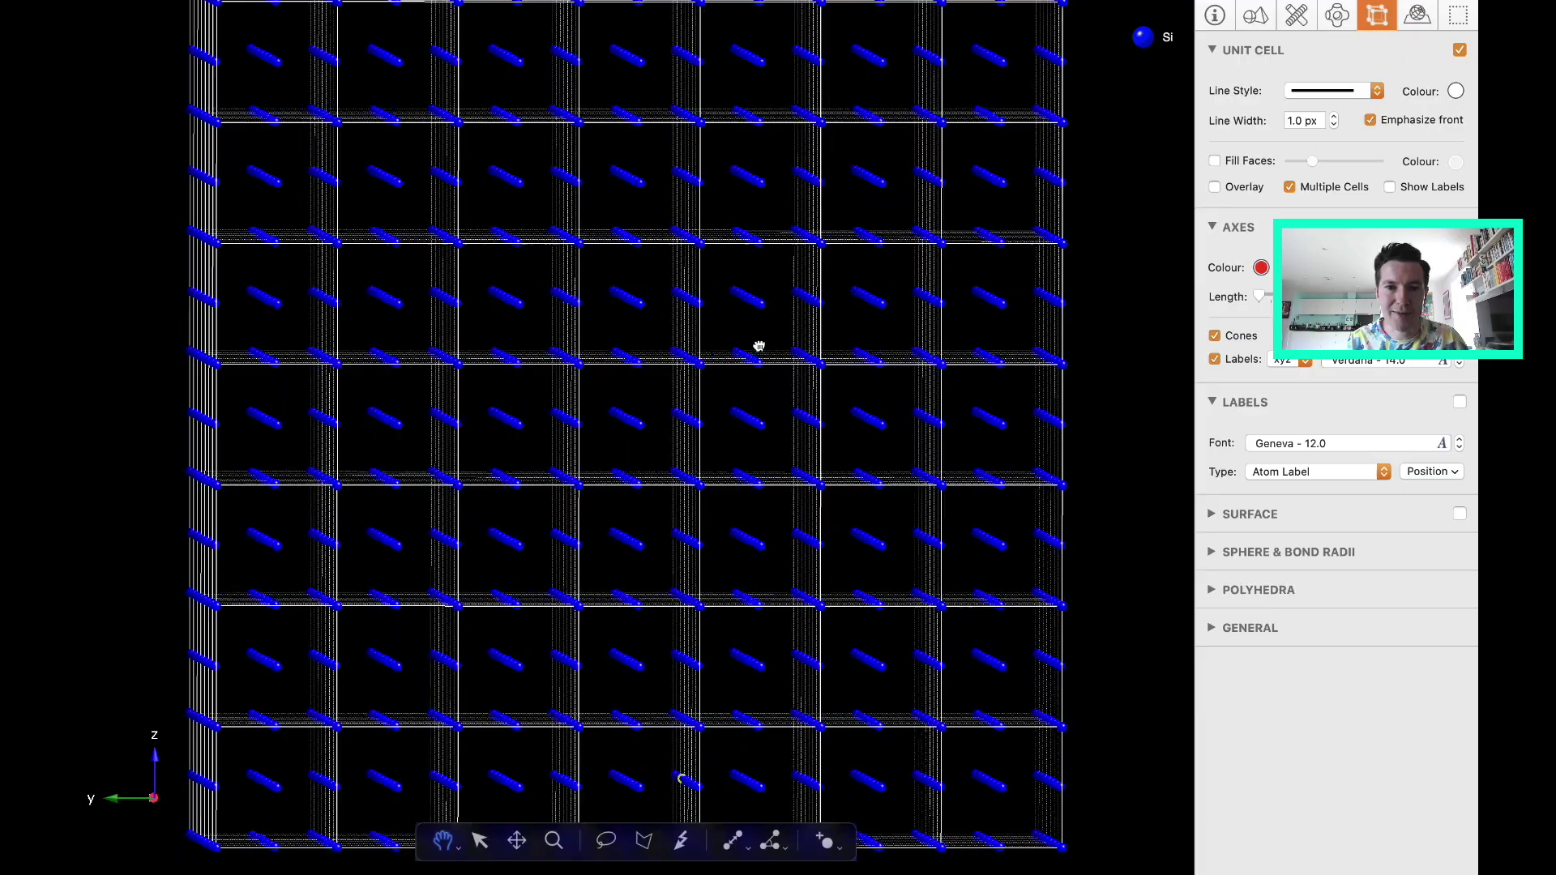
{"action": "key", "text": "Left"}
{"action": "key", "text": "Left"}
{"action": "key", "text": "Left"}
{"action": "key", "text": "Left"}
{"action": "key", "text": "Left"}
{"action": "key", "text": "Left"}
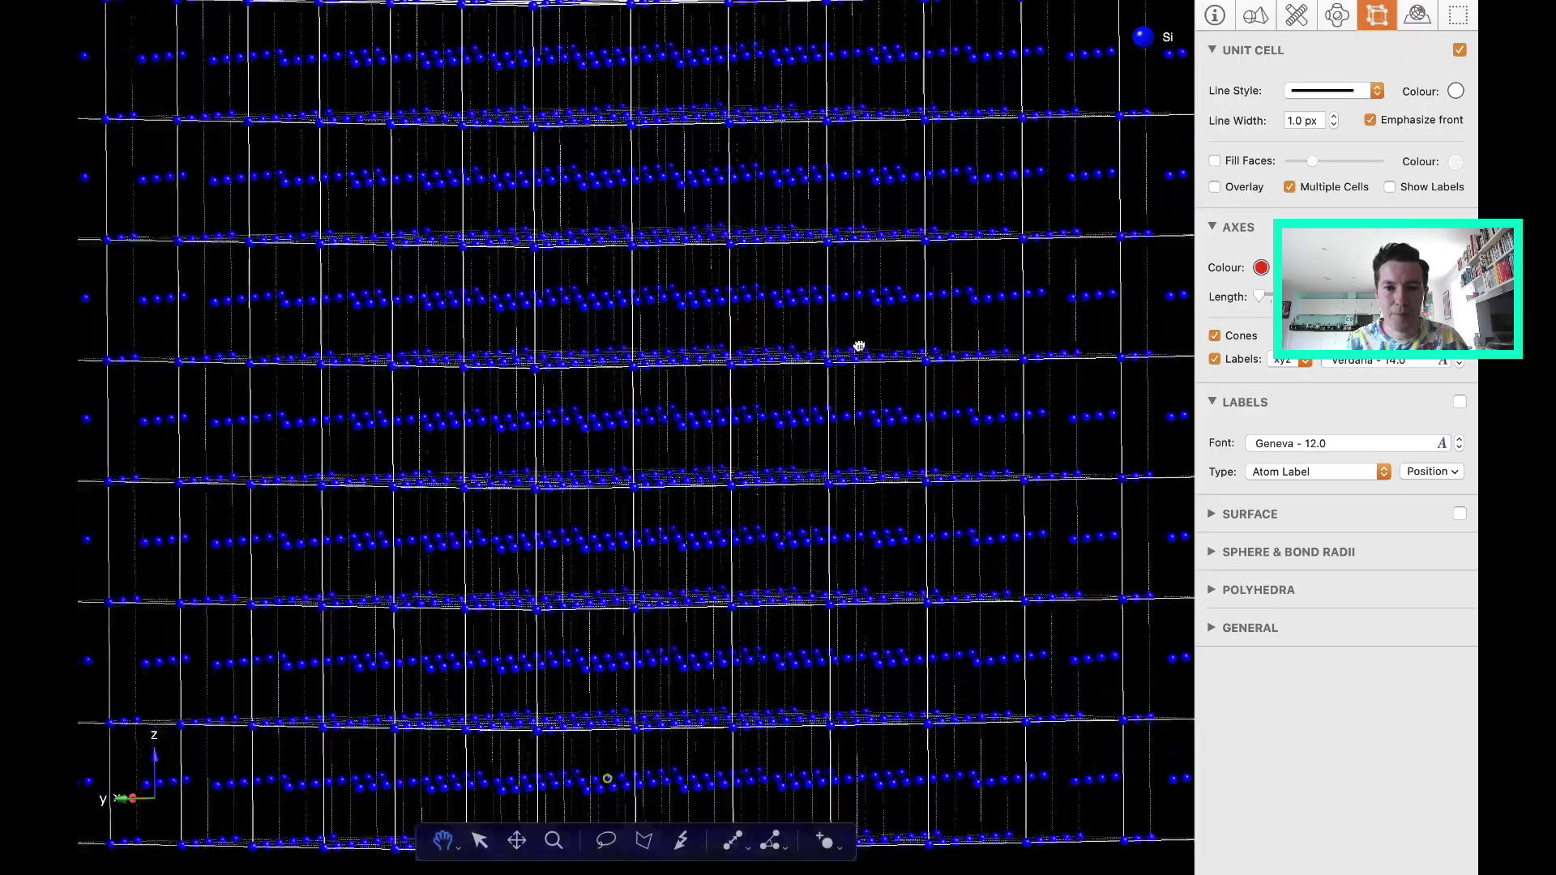
{"action": "key", "text": "Left"}
{"action": "key", "text": "Left"}
{"action": "key", "text": "Left"}
{"action": "key", "text": "Left"}
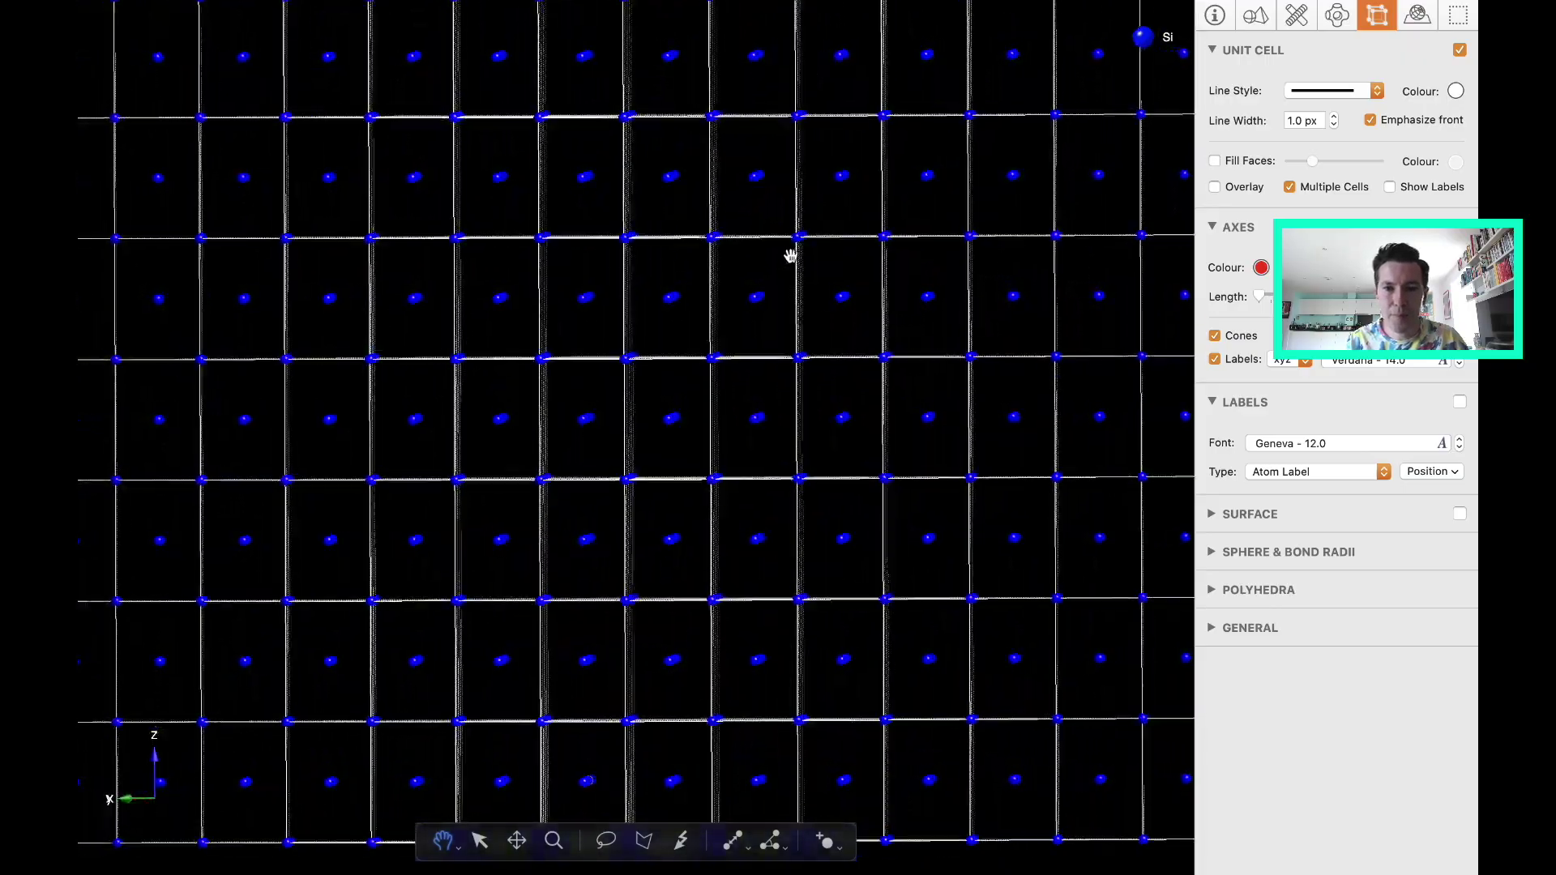
Tilt the lattice vertically towards a view down the z axis, and turn the whole block to examine it in perspective
{"action": "key", "text": "Up"}
{"action": "key", "text": "Up"}
{"action": "key", "text": "Up"}
{"action": "key", "text": "Up"}
{"action": "key", "text": "Up"}
{"action": "key", "text": "Up"}
{"action": "key", "text": "Up"}
{"action": "key", "text": "Up"}
{"action": "key", "text": "Up"}
{"action": "key", "text": "Up"}
{"action": "key", "text": "Up"}
{"action": "key", "text": "Up"}
{"action": "key", "text": "Up"}
{"action": "key", "text": "Up"}
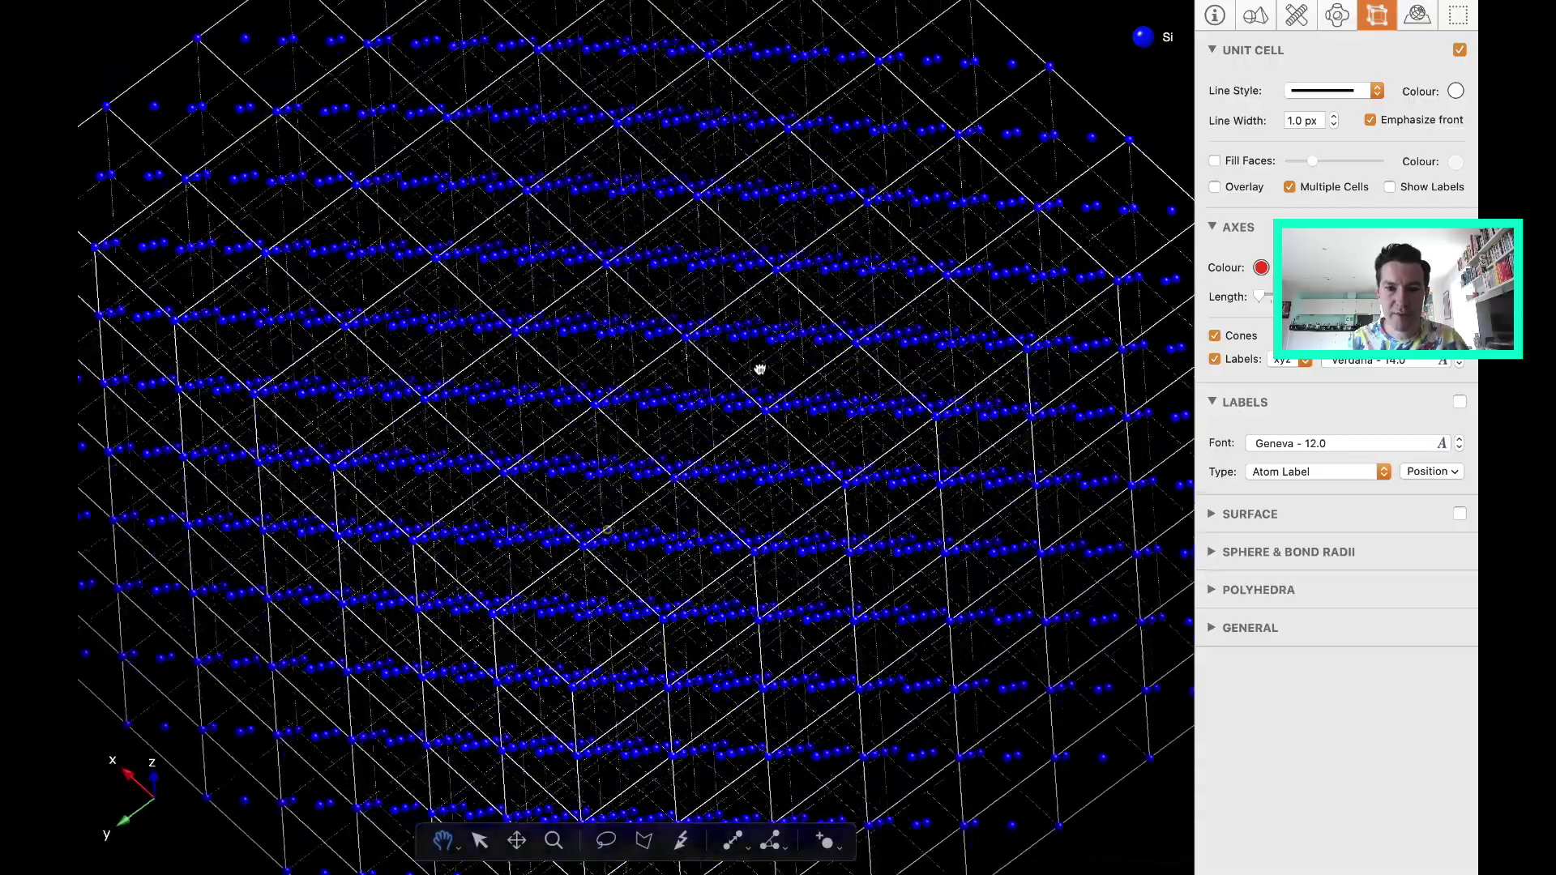
{"action": "key", "text": "Up"}
{"action": "key", "text": "Up"}
{"action": "key", "text": "Up"}
{"action": "key", "text": "Up"}
{"action": "key", "text": "Up"}
{"action": "key", "text": "Up"}
{"action": "key", "text": "Up"}
{"action": "key", "text": "Up"}
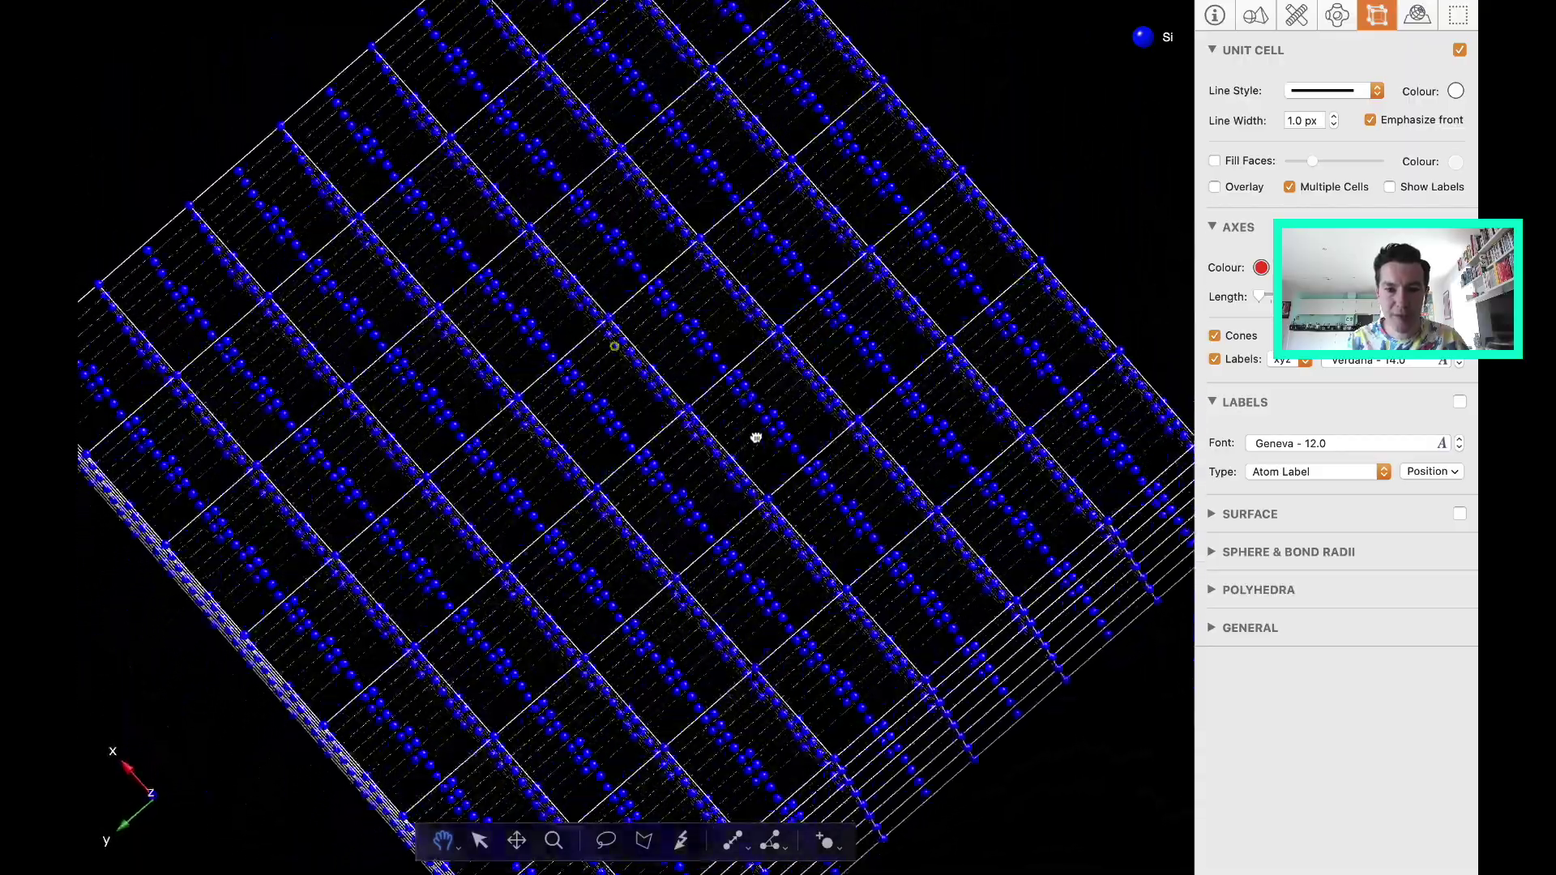
{"action": "key", "text": "Up"}
{"action": "key", "text": "Up"}
{"action": "key", "text": "Up"}
{"action": "key", "text": "Up"}
{"action": "key", "text": "Up"}
{"action": "key", "text": "Up"}
{"action": "key", "text": "Up"}
{"action": "key", "text": "Up"}
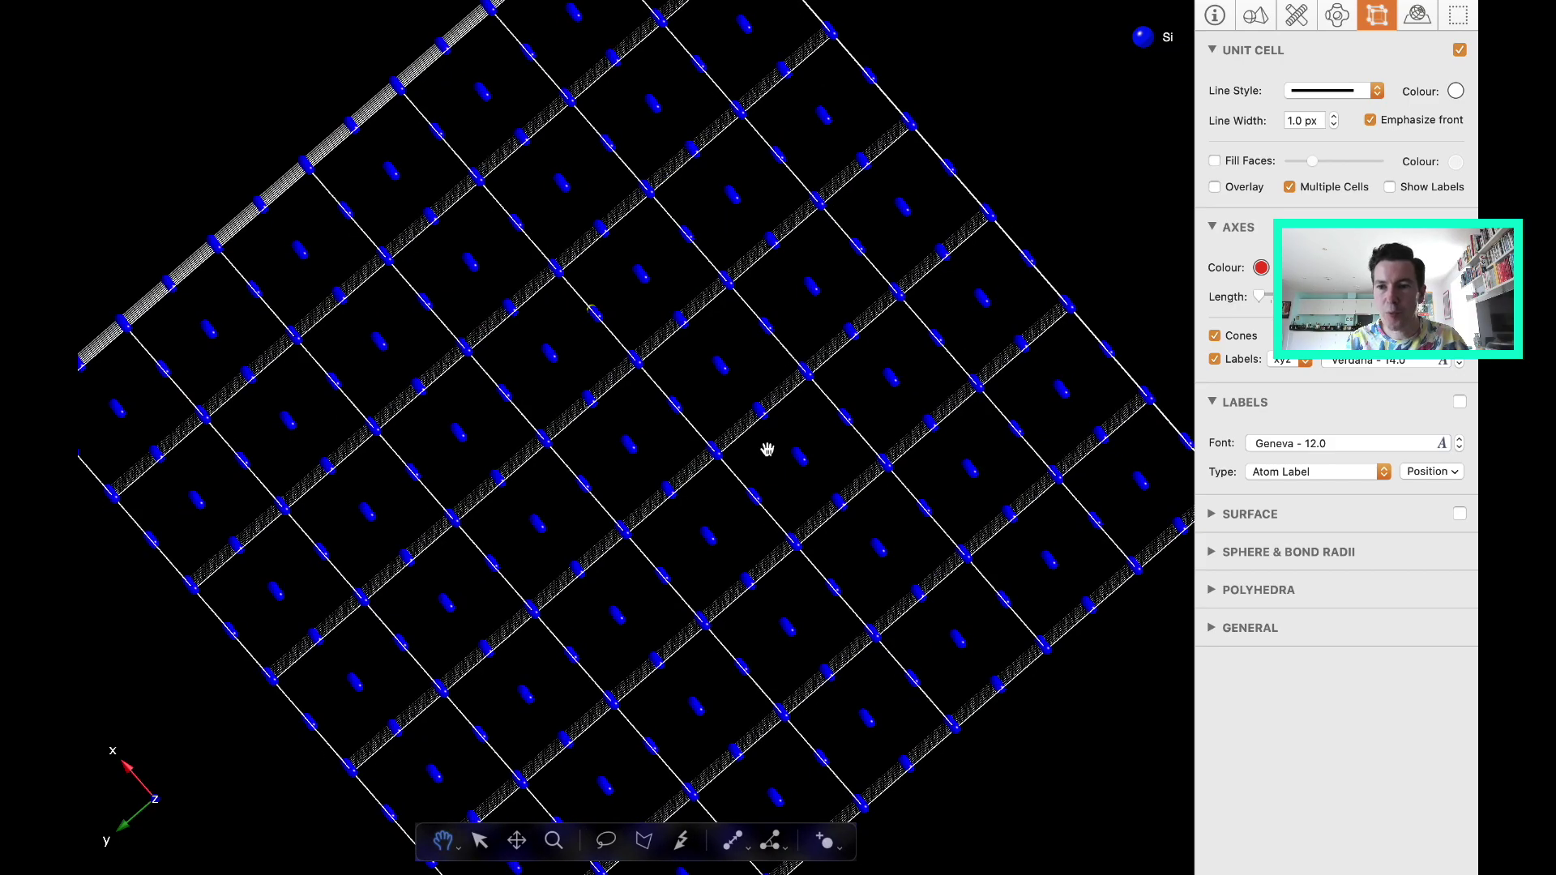
{"action": "scroll", "coordinate": [768, 449], "scroll_direction": "down", "scroll_amount": 5}
{"action": "left_click_drag", "start_coordinate": [341, 374], "coordinate": [635, 284]}
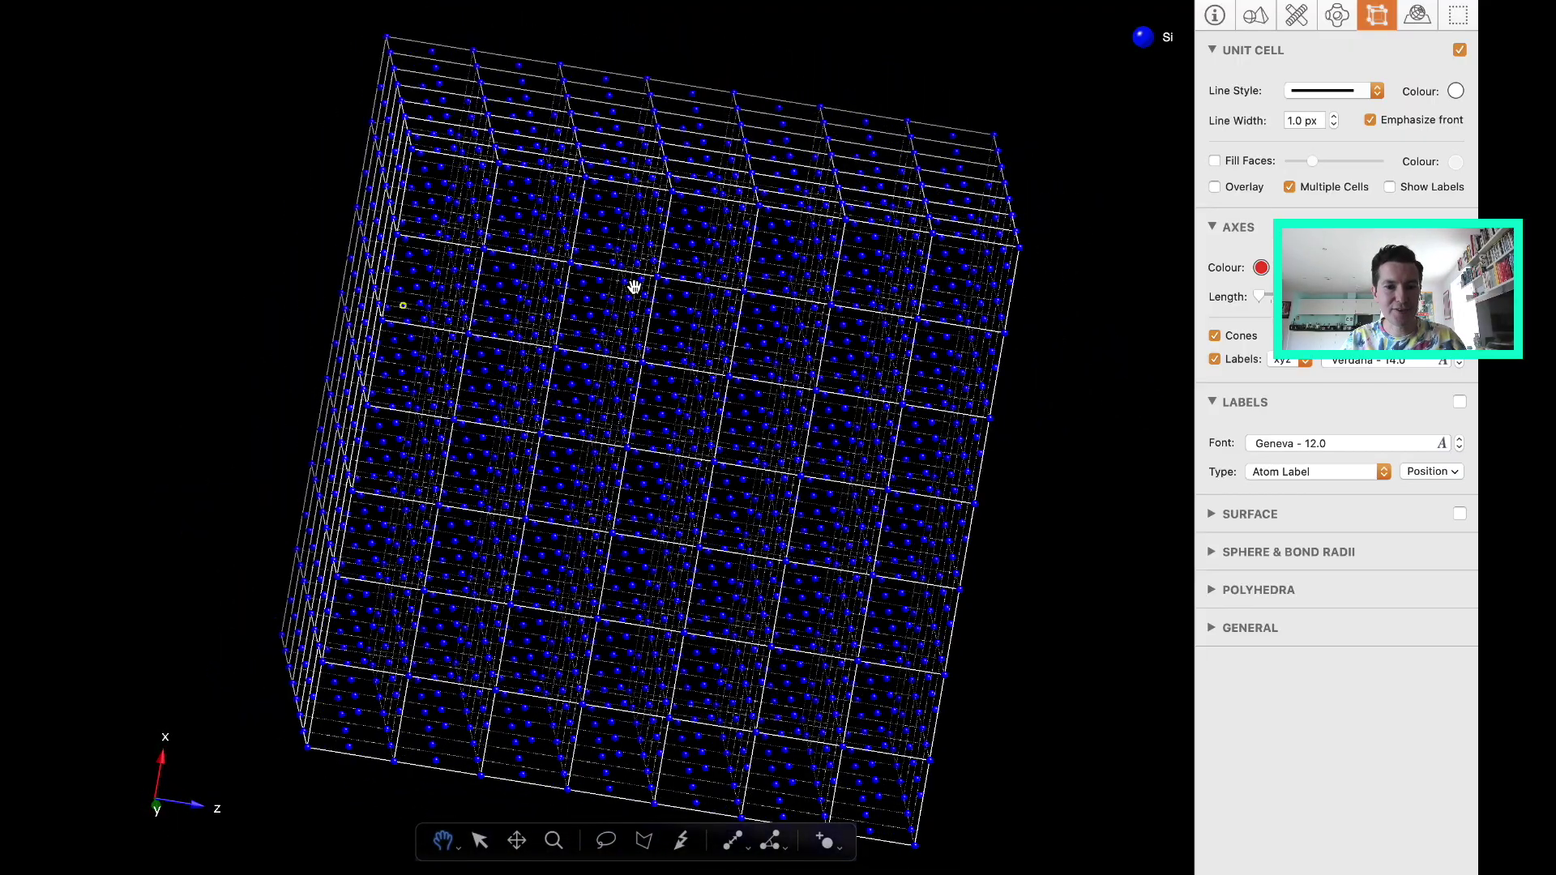
Reopen the structure library and switch to the CrystalMaker download page in the web browser
{"action": "mouse_move", "coordinate": [432, 2]}
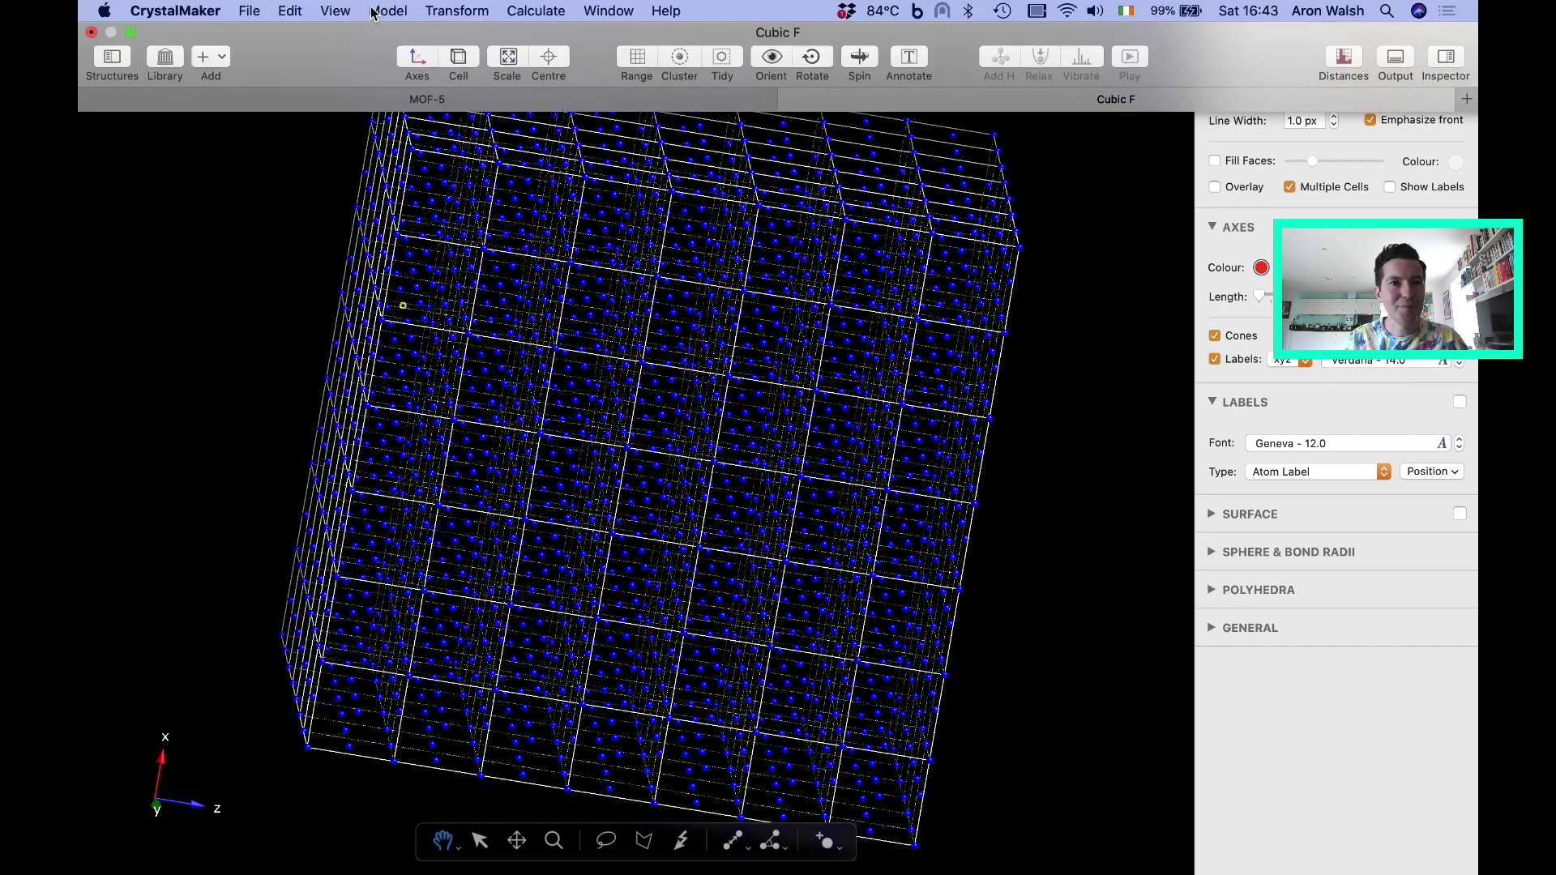
{"action": "left_click", "coordinate": [165, 57]}
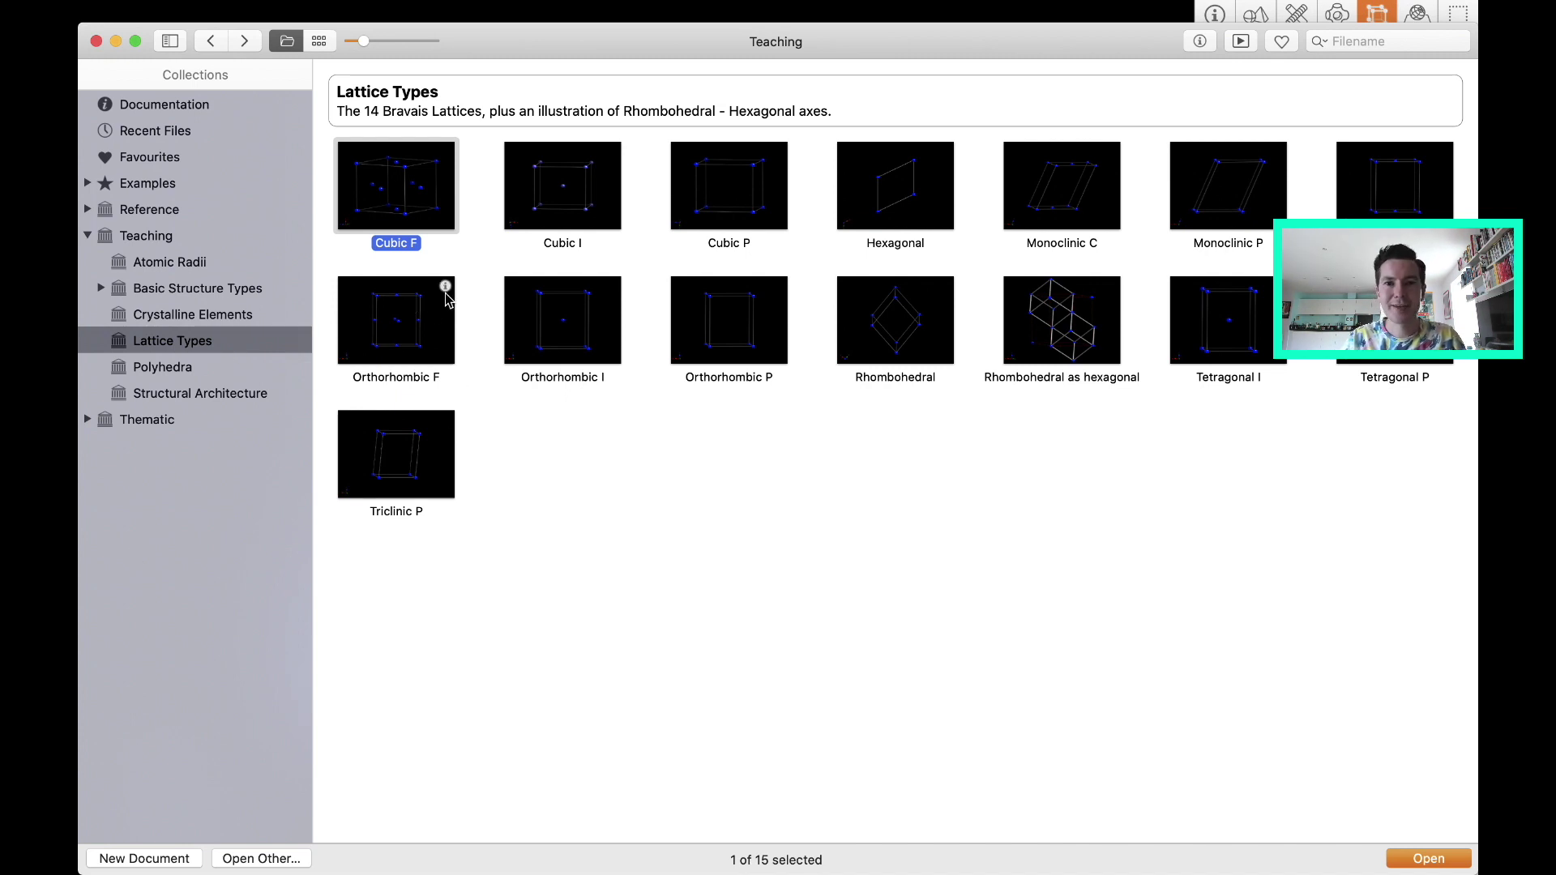
{"action": "key", "text": "ctrl+Right"}
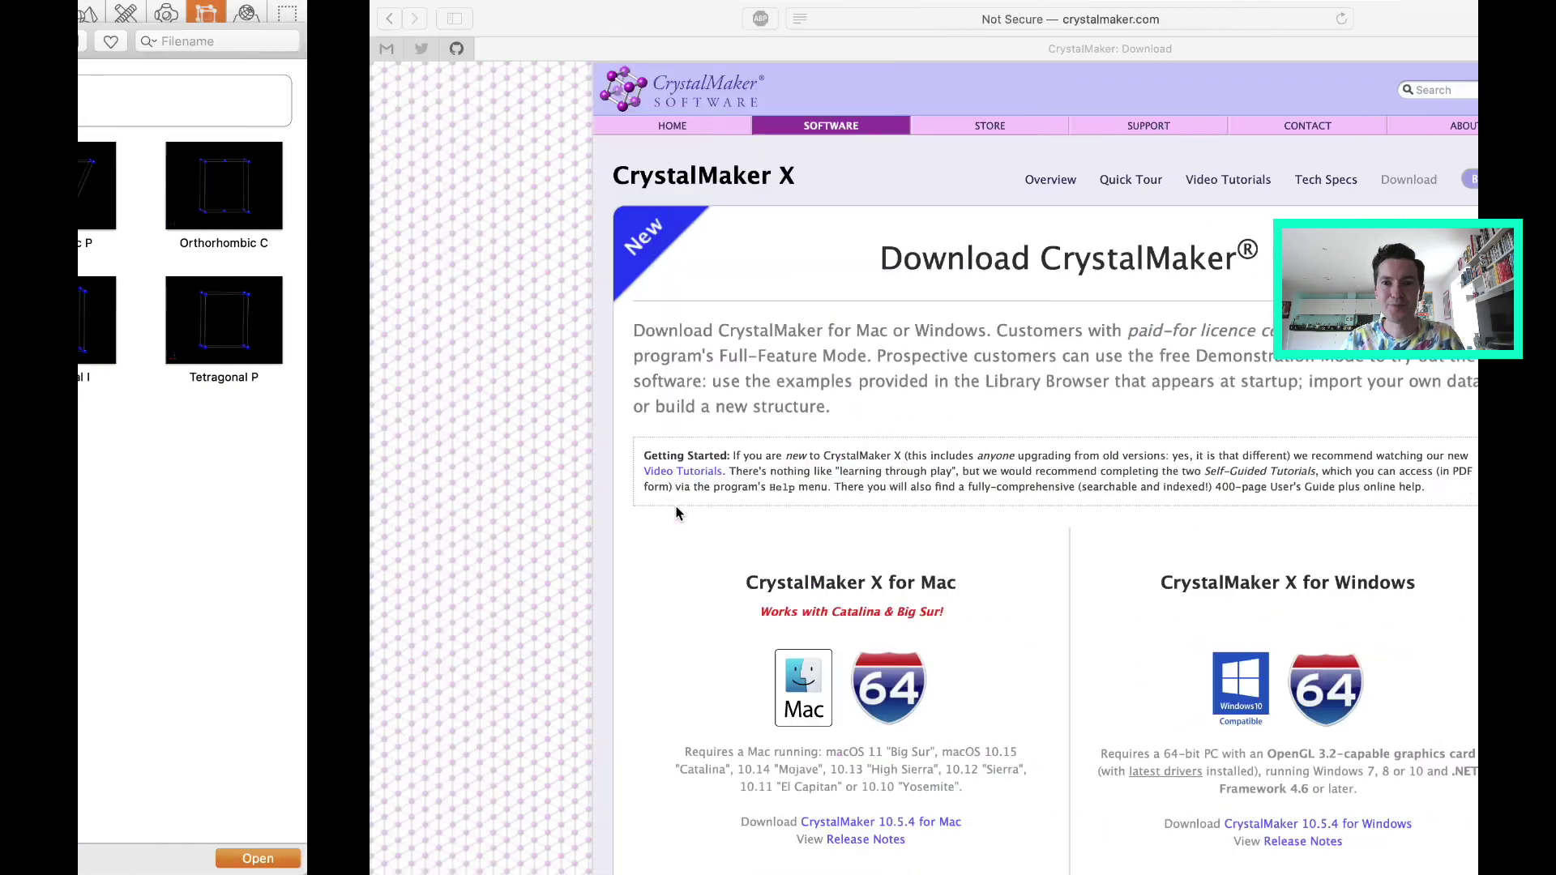